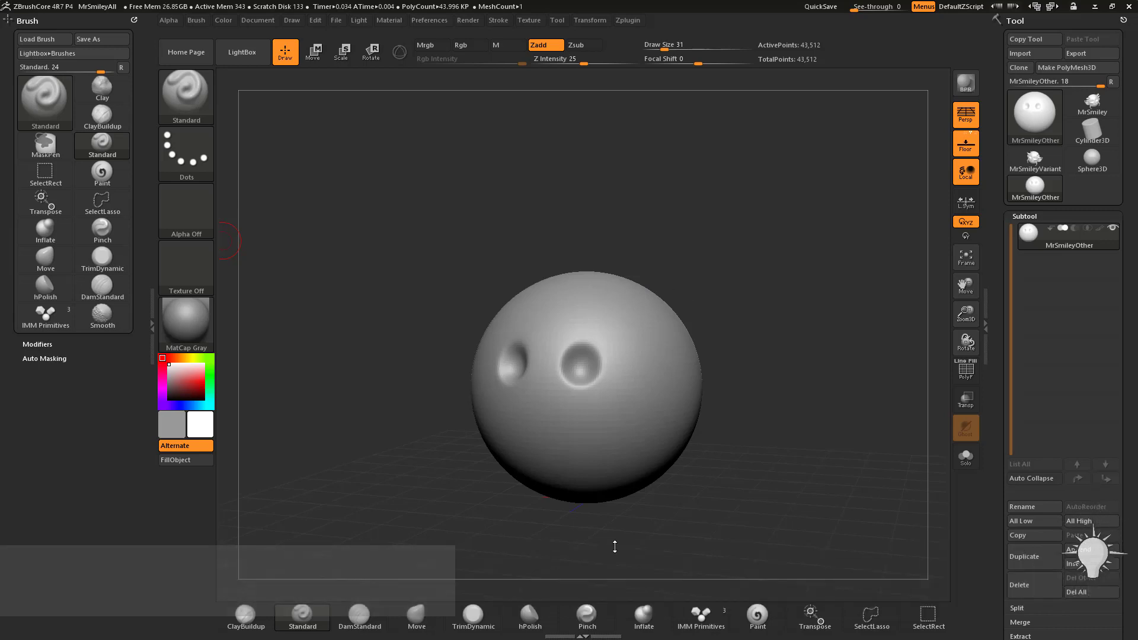
# Expand the Lazy Mouse stroke settings and toggle LazyMouse for the Standard brush
pyautogui.moveTo(673, 260)
pyautogui.mouseDown()
pyautogui.moveTo(699, 256)
pyautogui.moveTo(726, 297)
pyautogui.moveTo(699, 297)
pyautogui.moveTo(723, 284)
pyautogui.moveTo(545, 350)
pyautogui.moveTo(571, 363)
pyautogui.moveTo(775, 314)
pyautogui.moveTo(717, 277)
pyautogui.mouseUp()
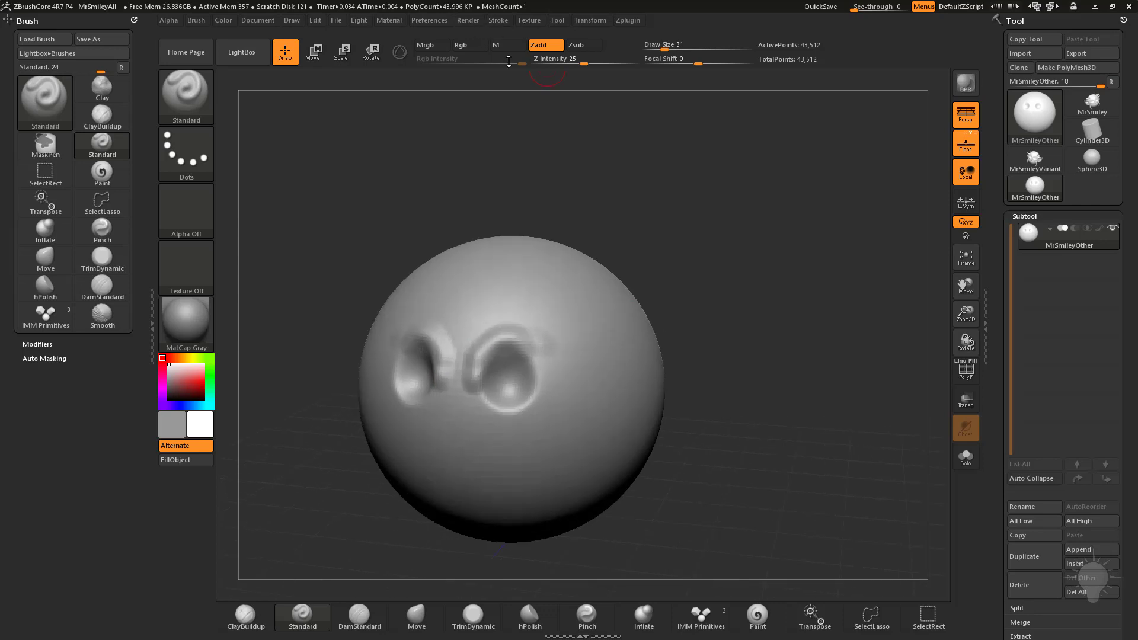
pyautogui.click(498, 20)
pyautogui.click(529, 202)
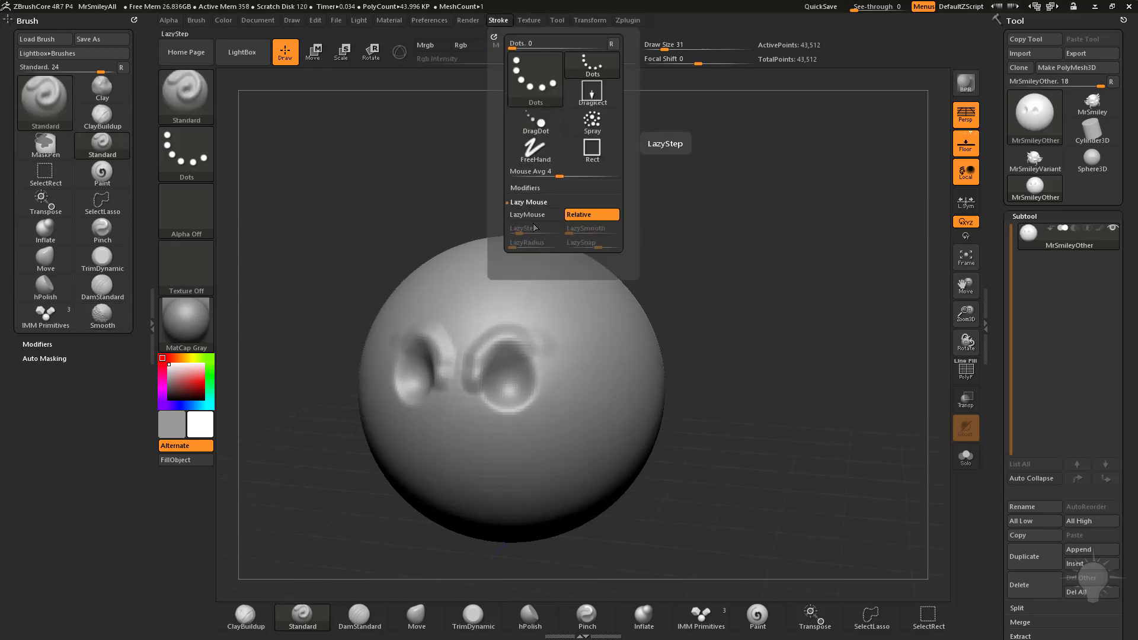
pyautogui.press('l')
# Smooth the raised ridges around the eye socket
pyautogui.moveTo(735, 270)
pyautogui.keyDown('alt'); pyautogui.mouseDown()
pyautogui.moveTo(770, 243)
pyautogui.moveTo(778, 252)
pyautogui.mouseUp(); pyautogui.keyUp('alt')
pyautogui.keyDown('shift'); pyautogui.moveTo(509, 358); pyautogui.dragTo(615, 297); pyautogui.keyUp('shift')
pyautogui.keyDown('shift'); pyautogui.moveTo(732, 265); pyautogui.dragTo(664, 243); pyautogui.keyUp('shift')
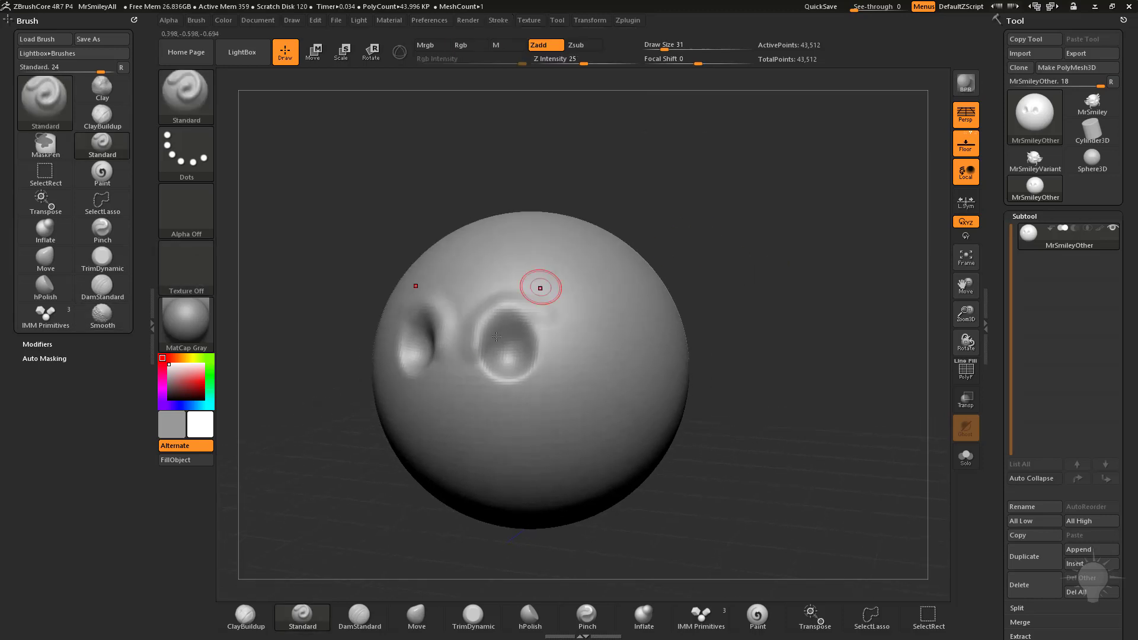
pyautogui.keyDown('shift'); pyautogui.moveTo(507, 375); pyautogui.dragTo(525, 383); pyautogui.keyUp('shift')
# Build up the upper eyelid with the Standard brush, extend it past the outer eye corner and smooth it
pyautogui.moveTo(475, 346)
pyautogui.mouseDown()
pyautogui.moveTo(511, 379)
pyautogui.moveTo(535, 320)
pyautogui.moveTo(553, 342)
pyautogui.moveTo(512, 345)
pyautogui.mouseUp()
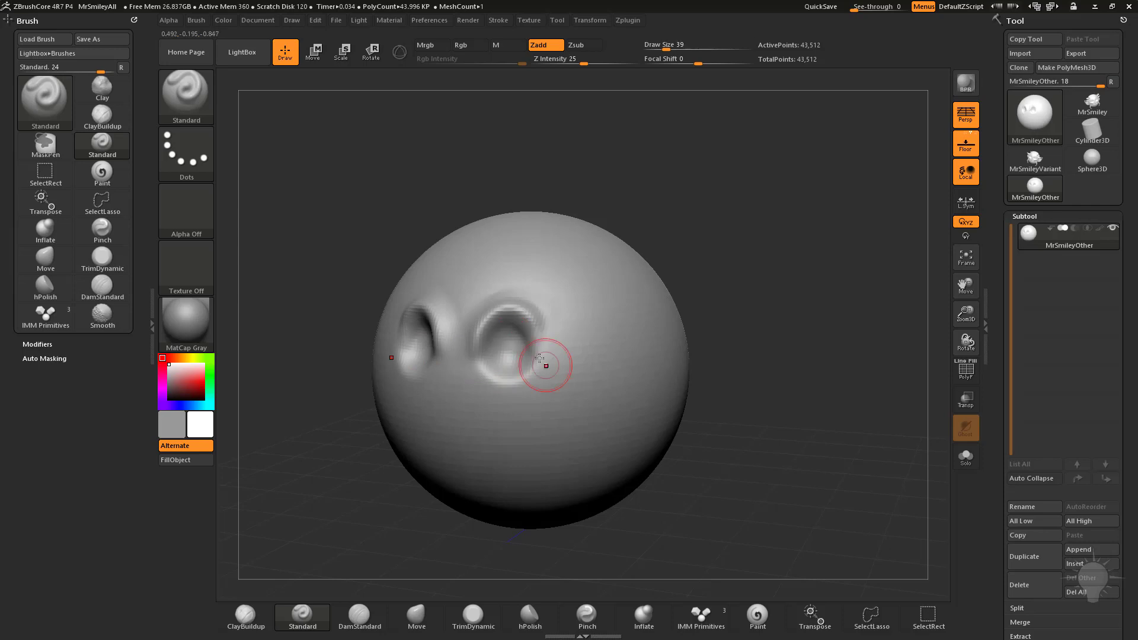
pyautogui.moveTo(588, 357)
pyautogui.keyDown('shift'); pyautogui.mouseDown()
pyautogui.moveTo(583, 344)
pyautogui.moveTo(498, 320)
pyautogui.mouseUp(); pyautogui.keyUp('shift')
pyautogui.press('shift')
pyautogui.moveTo(657, 221); pyautogui.dragTo(751, 279)
pyautogui.press('shift')
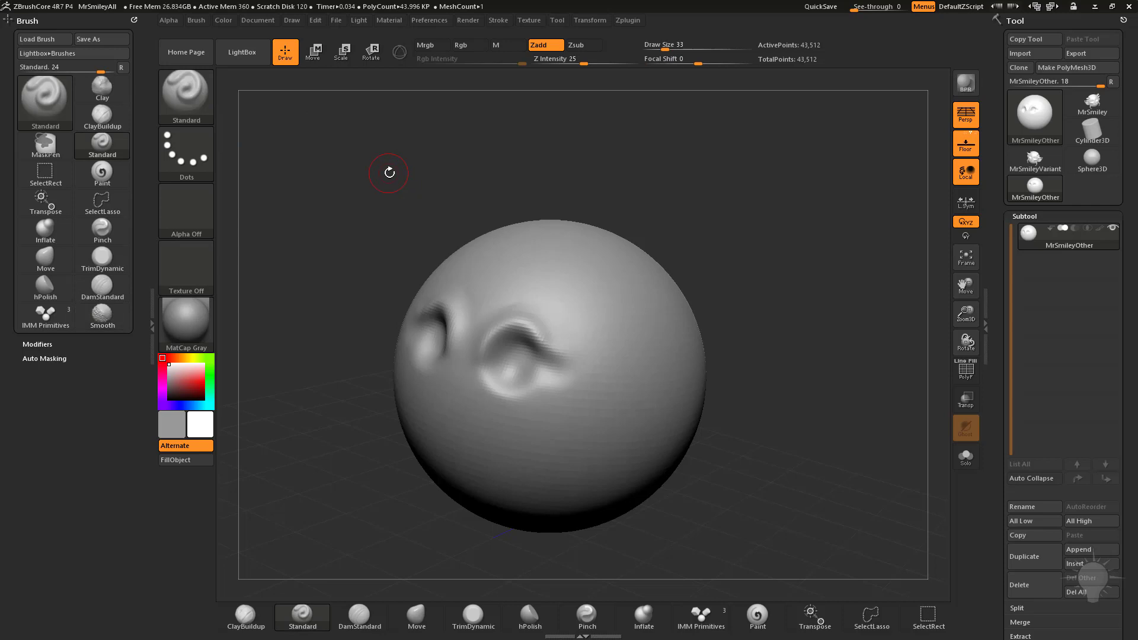
# Paint a thick diagonal mask stroke across the cheek below the eye with the MaskPen brush
pyautogui.press('ctrl')
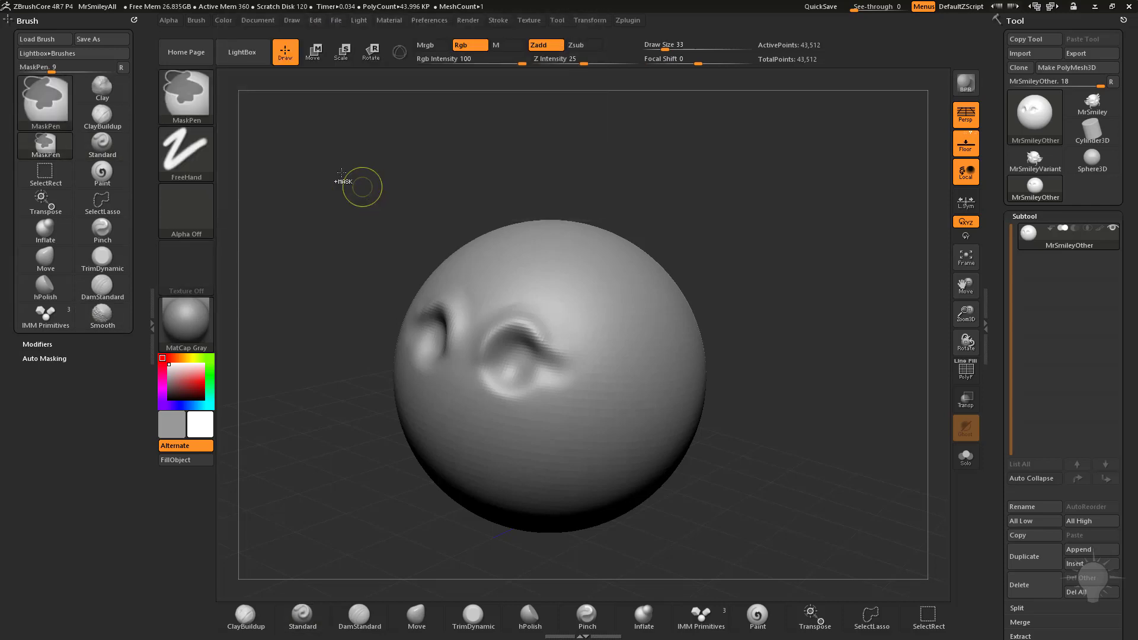
pyautogui.keyDown('ctrl'); pyautogui.click(193, 94); pyautogui.keyUp('ctrl')
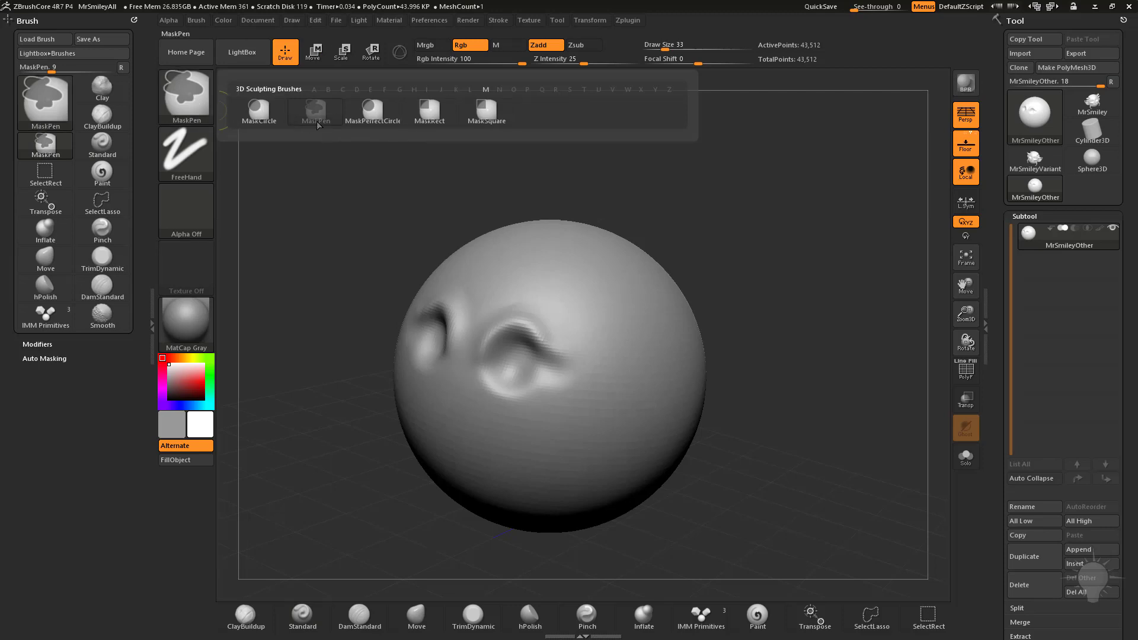
pyautogui.moveTo(774, 271)
pyautogui.mouseDown()
pyautogui.moveTo(658, 218)
pyautogui.moveTo(696, 251)
pyautogui.moveTo(663, 288)
pyautogui.mouseUp()
pyautogui.press('s')
pyautogui.press('ctrl')
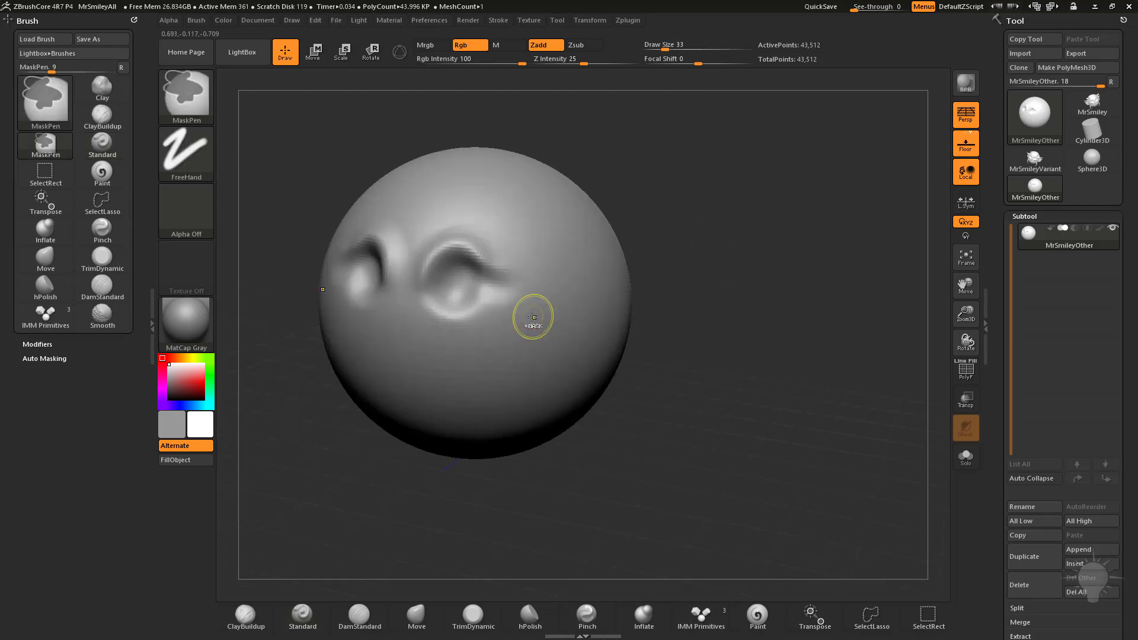
pyautogui.moveTo(548, 302)
pyautogui.keyDown('ctrl'); pyautogui.mouseDown()
pyautogui.moveTo(474, 371)
pyautogui.moveTo(551, 308)
pyautogui.moveTo(539, 332)
pyautogui.moveTo(471, 361)
pyautogui.mouseUp(); pyautogui.keyUp('ctrl')
pyautogui.moveTo(706, 327)
pyautogui.mouseDown()
pyautogui.moveTo(738, 286)
pyautogui.moveTo(694, 300)
pyautogui.mouseUp()
pyautogui.keyDown('ctrl'); pyautogui.moveTo(563, 304); pyautogui.dragTo(557, 329); pyautogui.keyUp('ctrl')
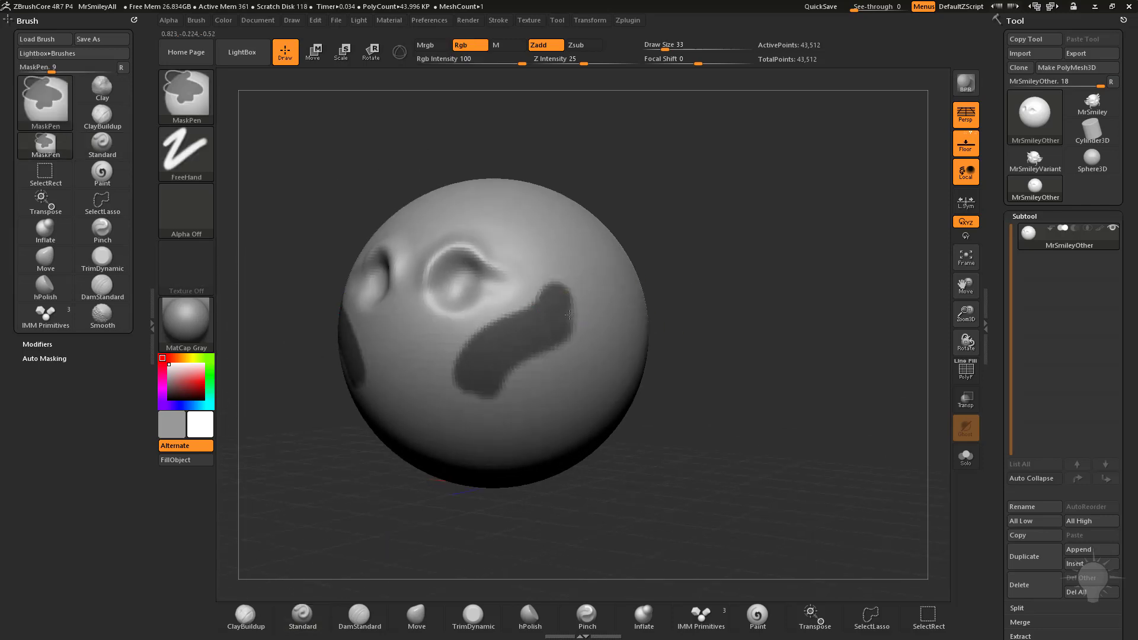
pyautogui.moveTo(699, 284)
pyautogui.mouseDown()
pyautogui.moveTo(782, 193)
pyautogui.moveTo(753, 219)
pyautogui.mouseUp()
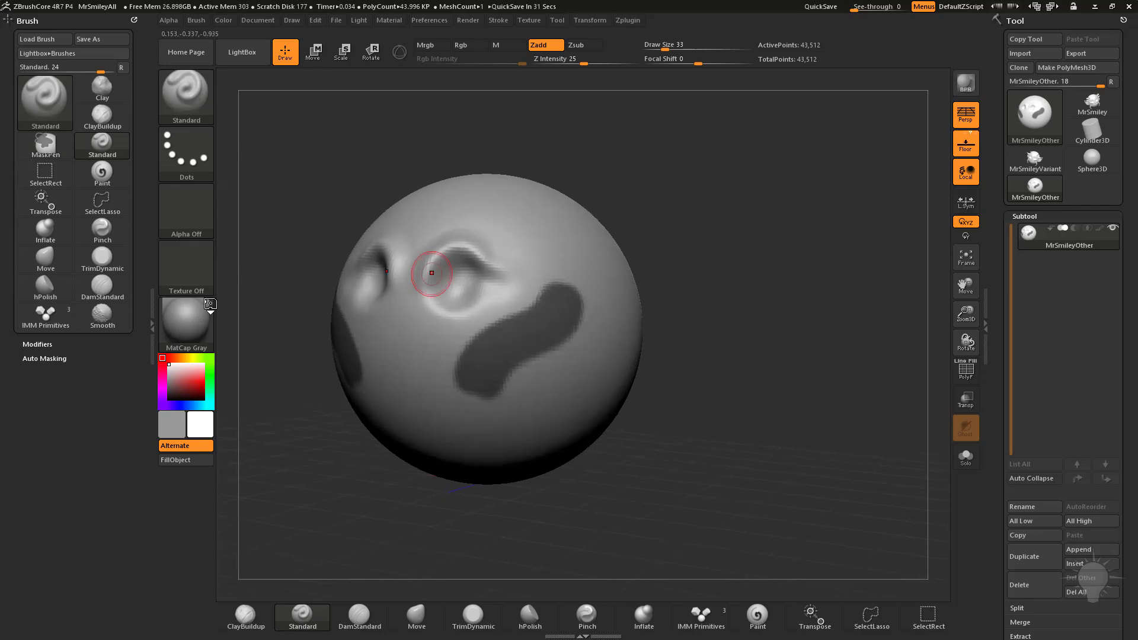
# Show the brush's auto masking settings and widen the diagonal cheek mask at draw size 37
pyautogui.press('ctrl')
pyautogui.click(44, 420)
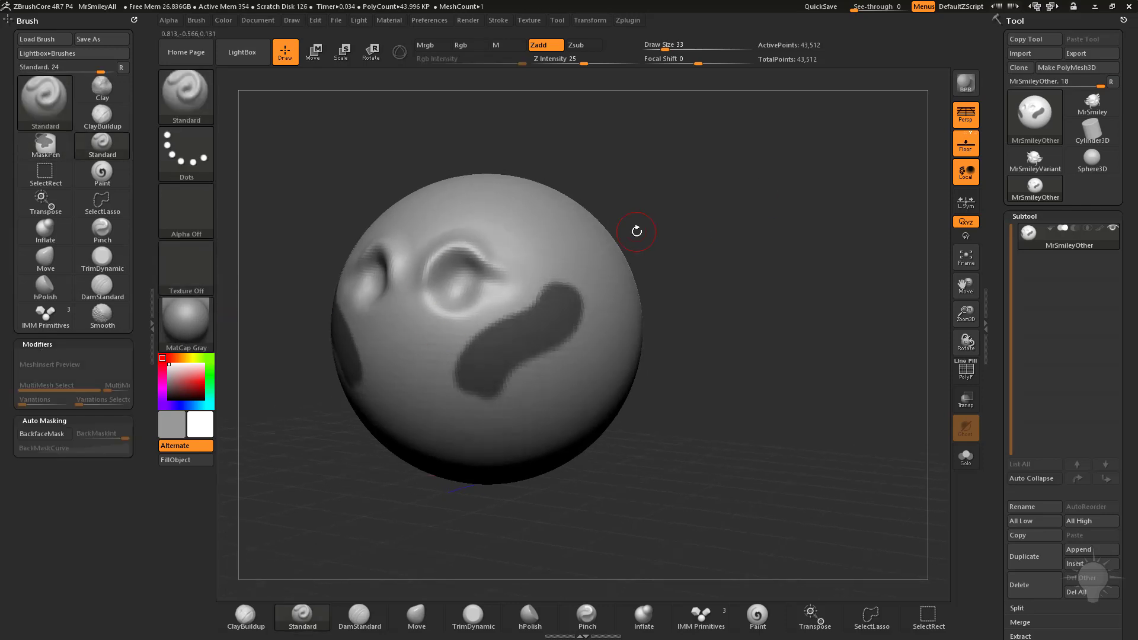
pyautogui.moveTo(742, 191)
pyautogui.mouseDown()
pyautogui.moveTo(735, 222)
pyautogui.moveTo(640, 283)
pyautogui.mouseUp()
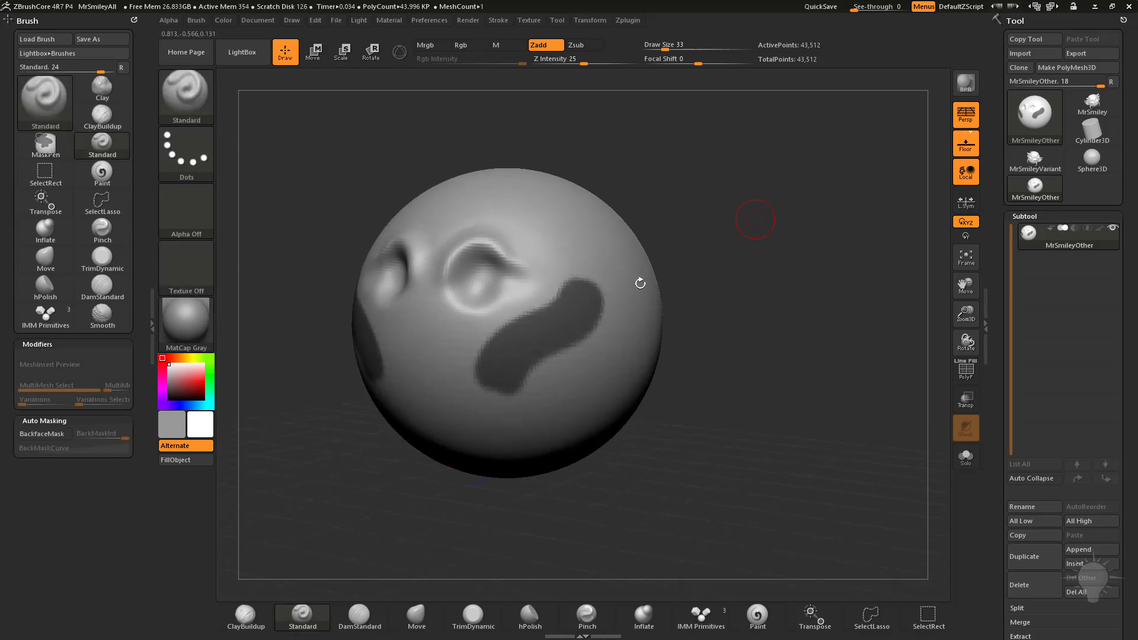
pyautogui.press('s')
pyautogui.moveTo(592, 287)
pyautogui.keyDown('ctrl'); pyautogui.mouseDown()
pyautogui.moveTo(593, 312)
pyautogui.moveTo(548, 364)
pyautogui.moveTo(499, 363)
pyautogui.mouseUp(); pyautogui.keyUp('ctrl')
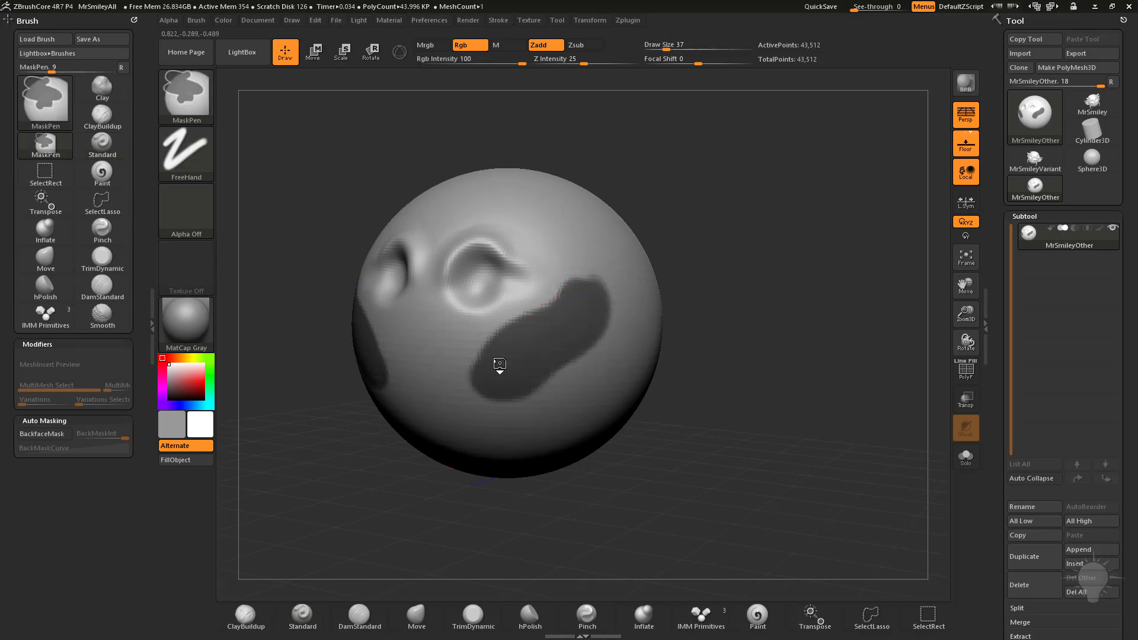
# Erase strips from the middle of the cheek mask, leaving separate masked patches
pyautogui.keyDown('ctrl'); pyautogui.click(596, 267); pyautogui.keyUp('ctrl')
pyautogui.press('ctrl')
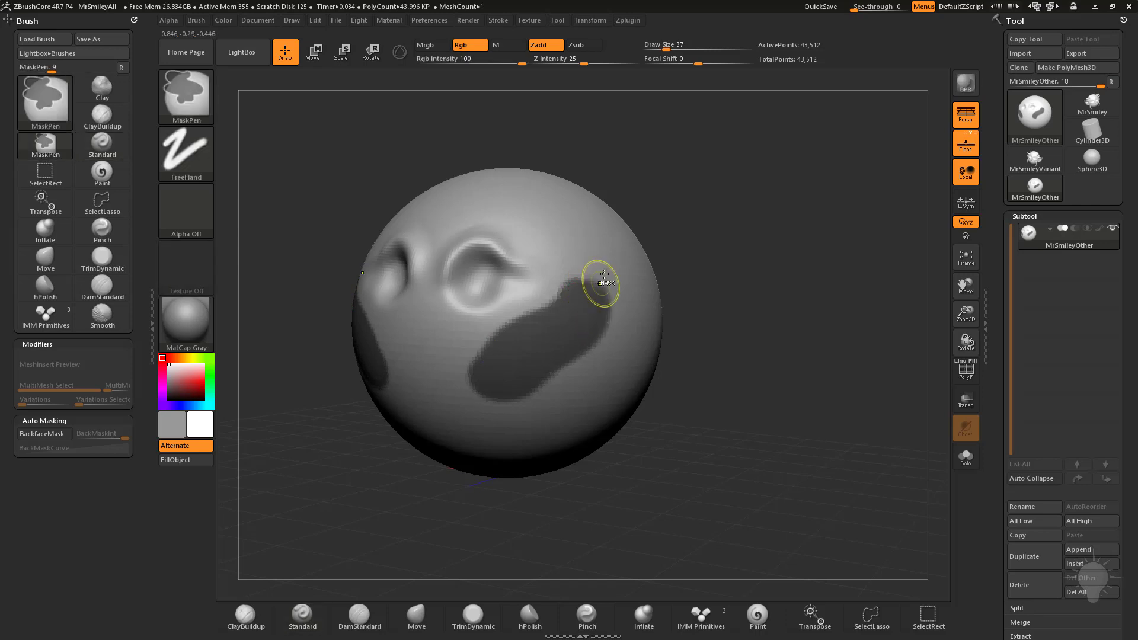
pyautogui.moveTo(577, 316)
pyautogui.keyDown('ctrl'); pyautogui.keyDown('alt'); pyautogui.mouseDown()
pyautogui.moveTo(528, 355)
pyautogui.moveTo(583, 312)
pyautogui.moveTo(533, 311)
pyautogui.moveTo(570, 362)
pyautogui.mouseUp(); pyautogui.keyUp('alt'); pyautogui.keyUp('ctrl')
# Expand the Masking settings, hide the mask with ViewMask and show it again
pyautogui.moveTo(995, 389); pyautogui.dragTo(999, 289)
pyautogui.click(1025, 473)
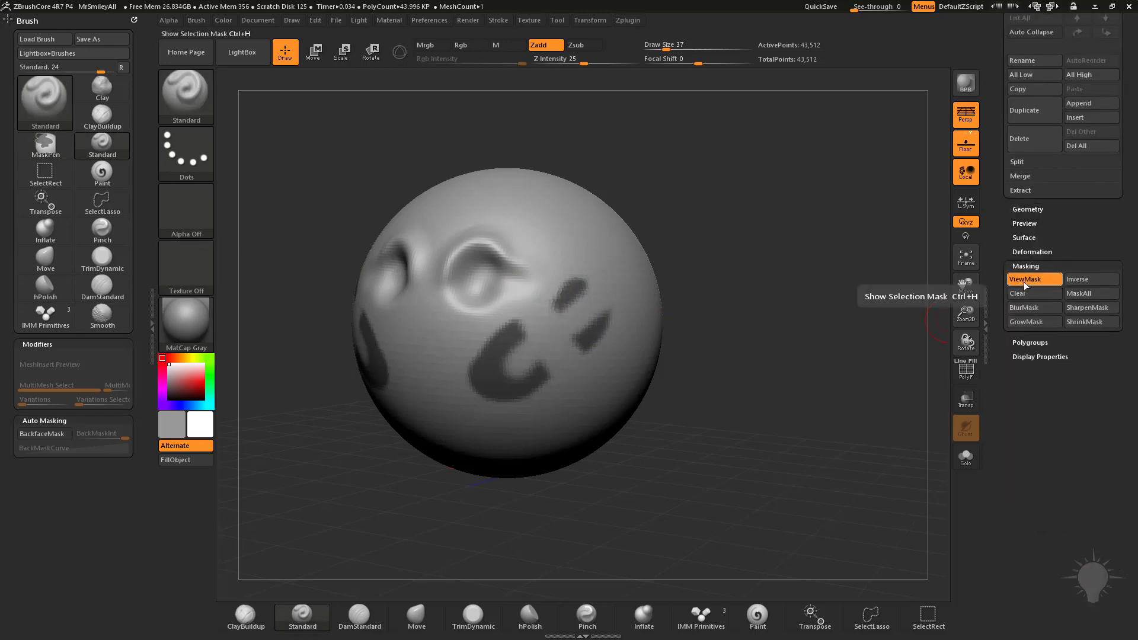
pyautogui.click(1021, 297)
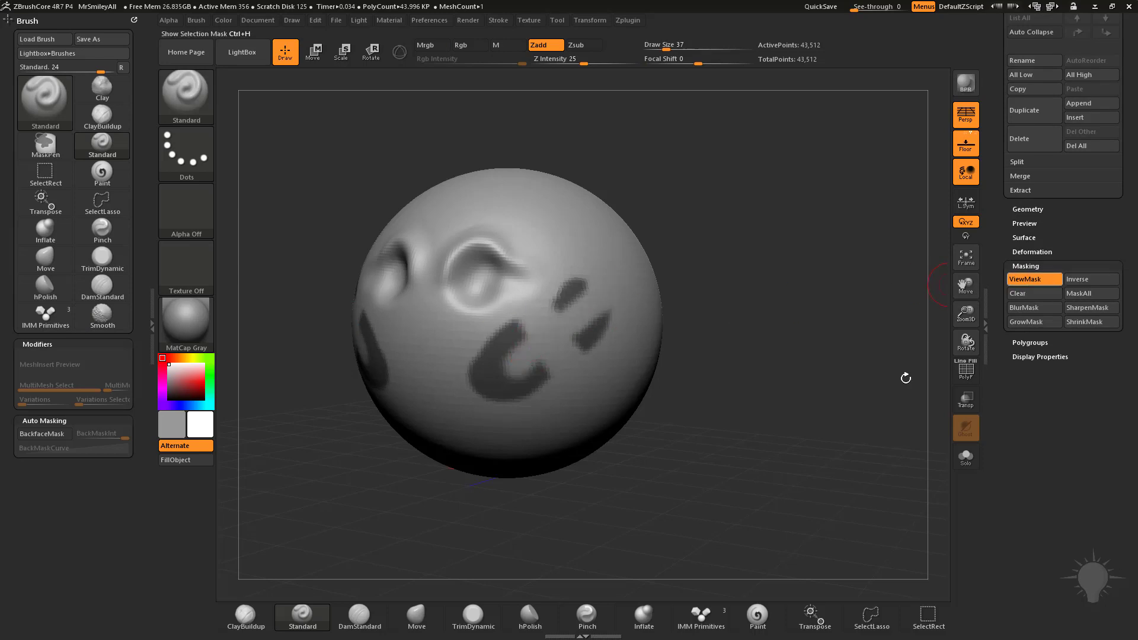
pyautogui.press('s')
pyautogui.click(554, 337)
pyautogui.moveTo(576, 299)
pyautogui.mouseDown()
pyautogui.moveTo(472, 381)
pyautogui.moveTo(533, 360)
pyautogui.moveTo(482, 358)
pyautogui.moveTo(569, 350)
pyautogui.moveTo(499, 308)
pyautogui.moveTo(587, 329)
pyautogui.moveTo(557, 374)
pyautogui.mouseUp()
pyautogui.moveTo(747, 305)
pyautogui.mouseDown()
pyautogui.moveTo(980, 310)
pyautogui.moveTo(750, 307)
pyautogui.moveTo(739, 322)
pyautogui.moveTo(739, 305)
pyautogui.mouseUp()
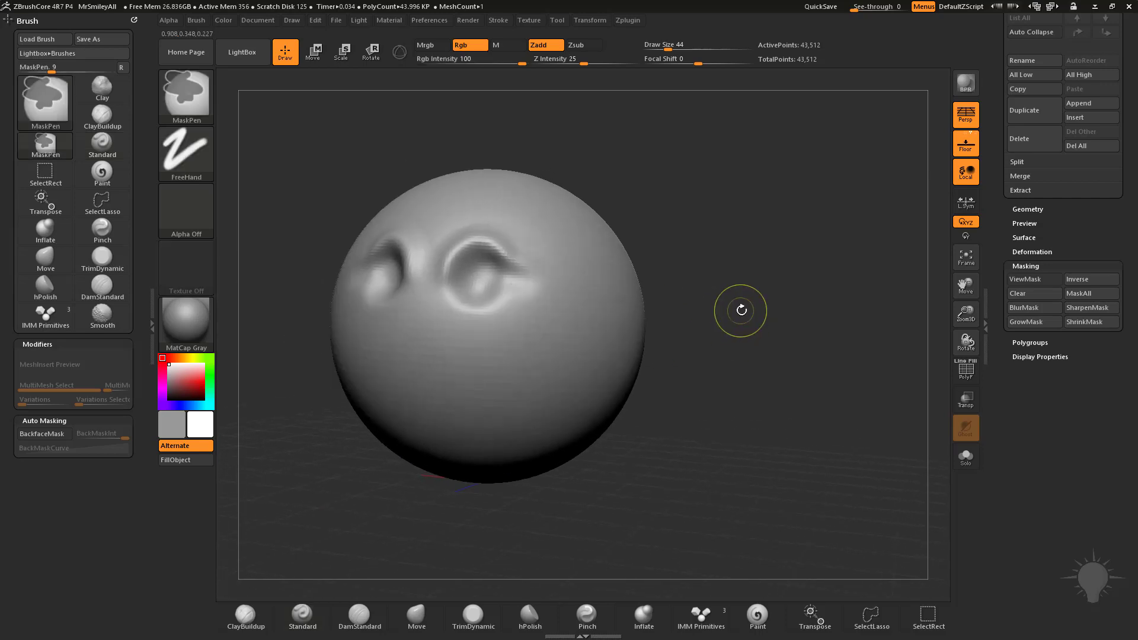
pyautogui.click(1026, 280)
pyautogui.moveTo(895, 317); pyautogui.dragTo(746, 321)
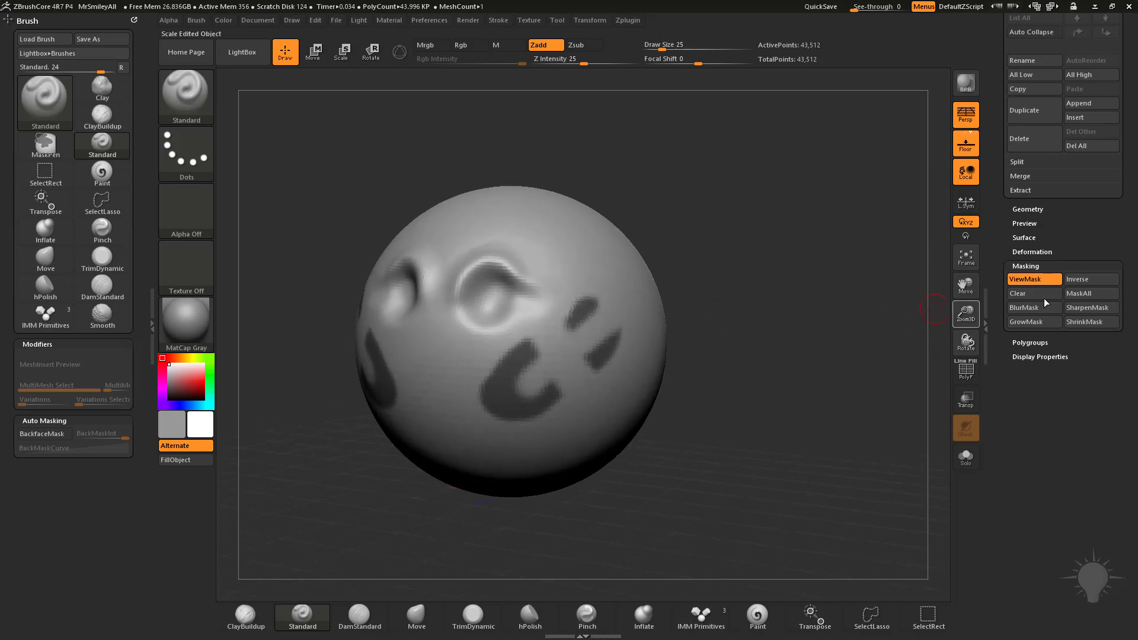
# Invert the cheek mask and clear it completely
pyautogui.keyDown('ctrl'); pyautogui.click(888, 406); pyautogui.keyUp('ctrl')
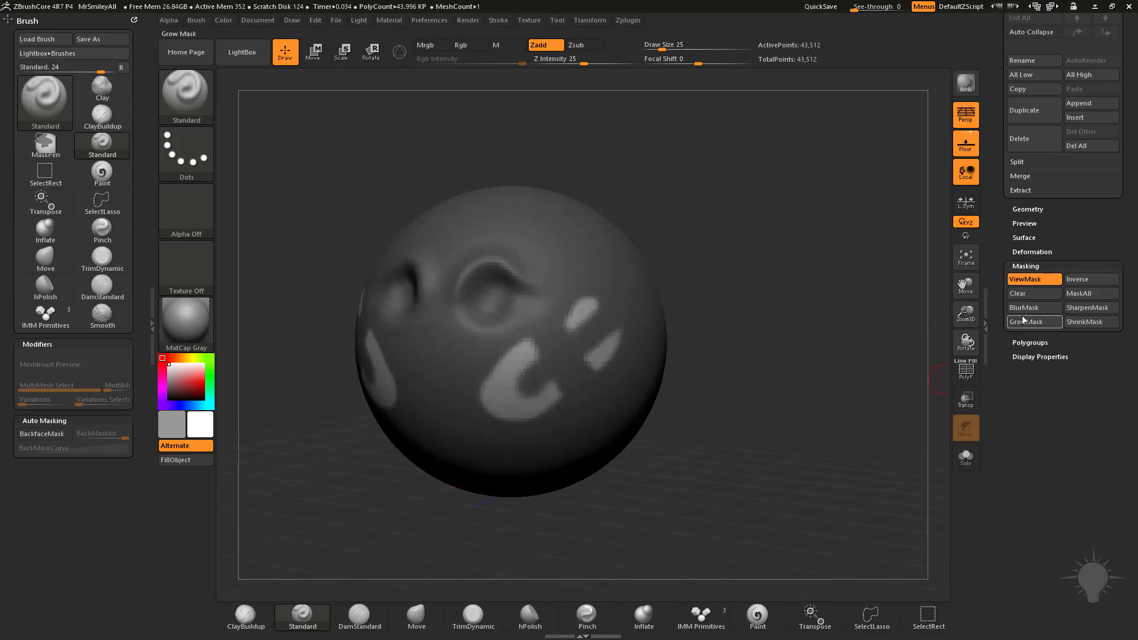
pyautogui.click(1028, 294)
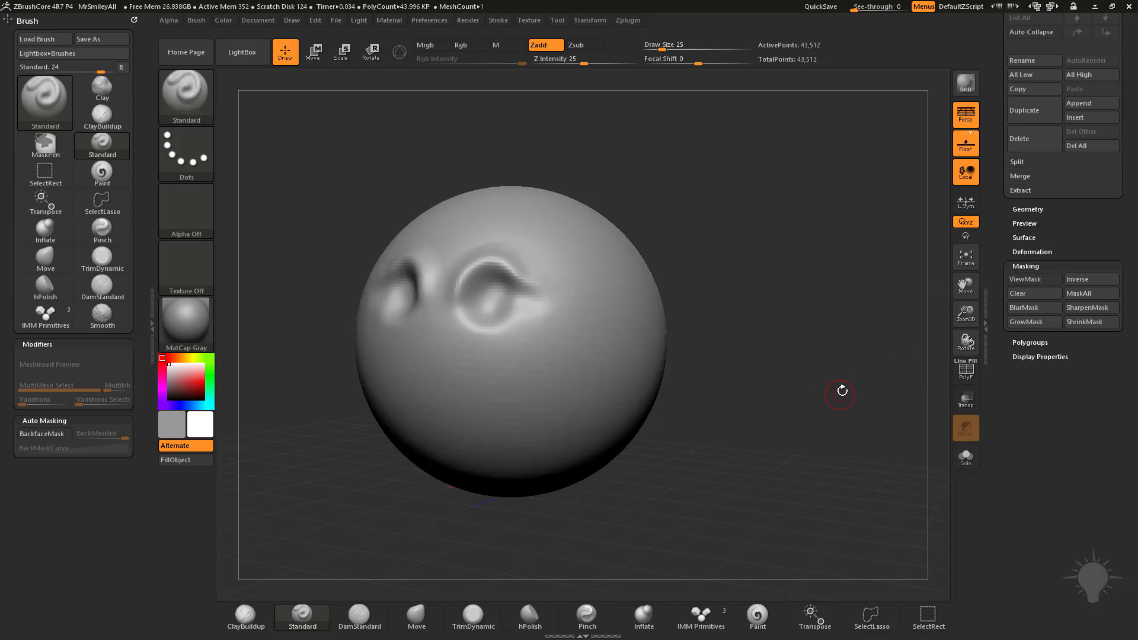
# Mask the entire model and clear that mask again
pyautogui.click(1079, 294)
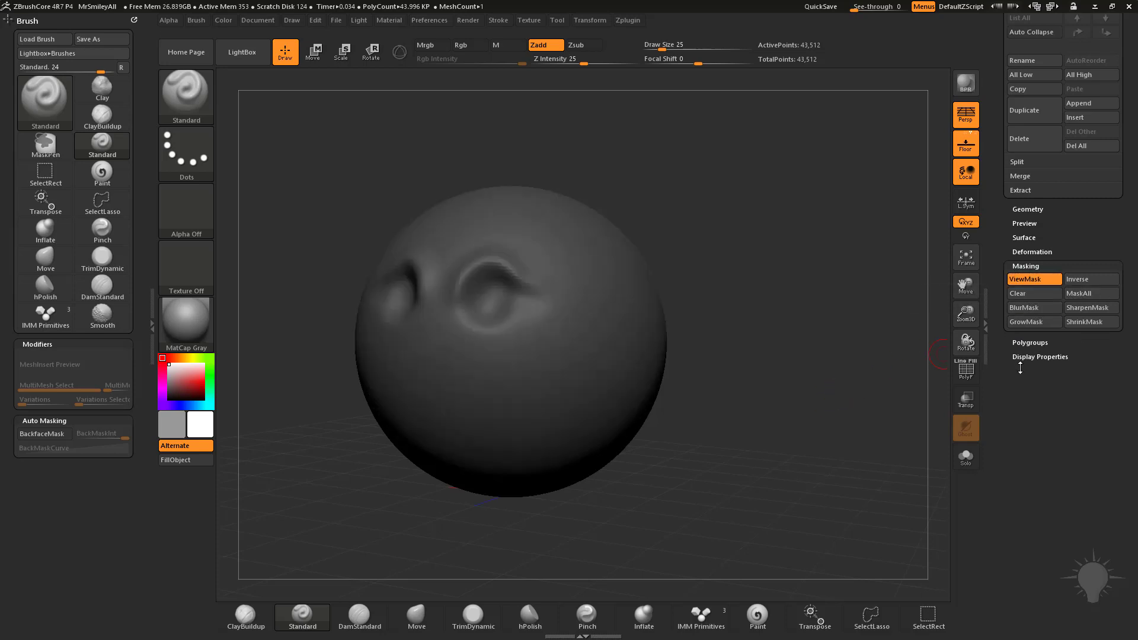
pyautogui.keyDown('ctrl'); pyautogui.moveTo(736, 218); pyautogui.dragTo(767, 350); pyautogui.keyUp('ctrl')
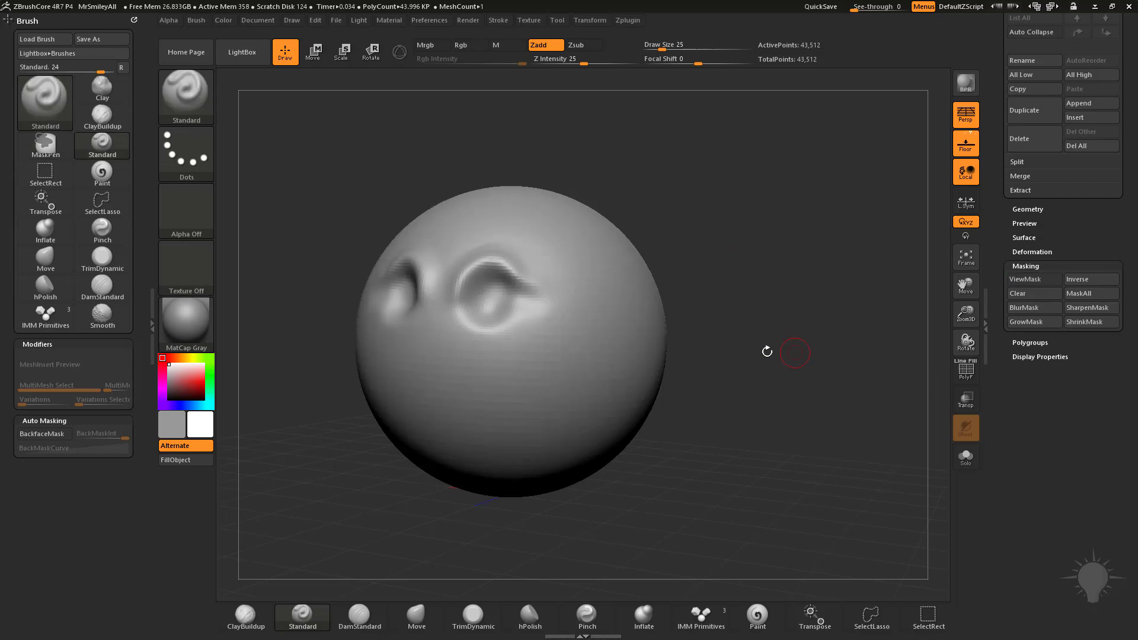
# Paint a short diagonal mask stroke on the cheek and blur it twice
pyautogui.keyDown('ctrl'); pyautogui.moveTo(588, 335); pyautogui.dragTo(552, 384); pyautogui.keyUp('ctrl')
pyautogui.click(1031, 310)
pyautogui.click(1044, 313)
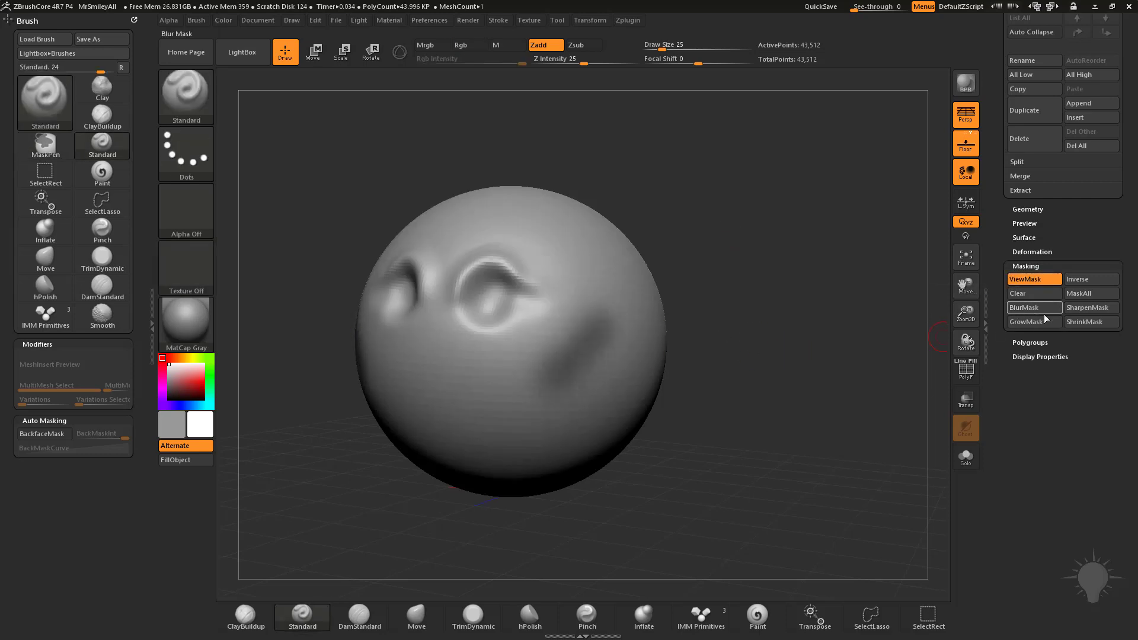
# Sharpen the edges of the blurred cheek mask in two passes
pyautogui.click(1092, 311)
pyautogui.click(1096, 310)
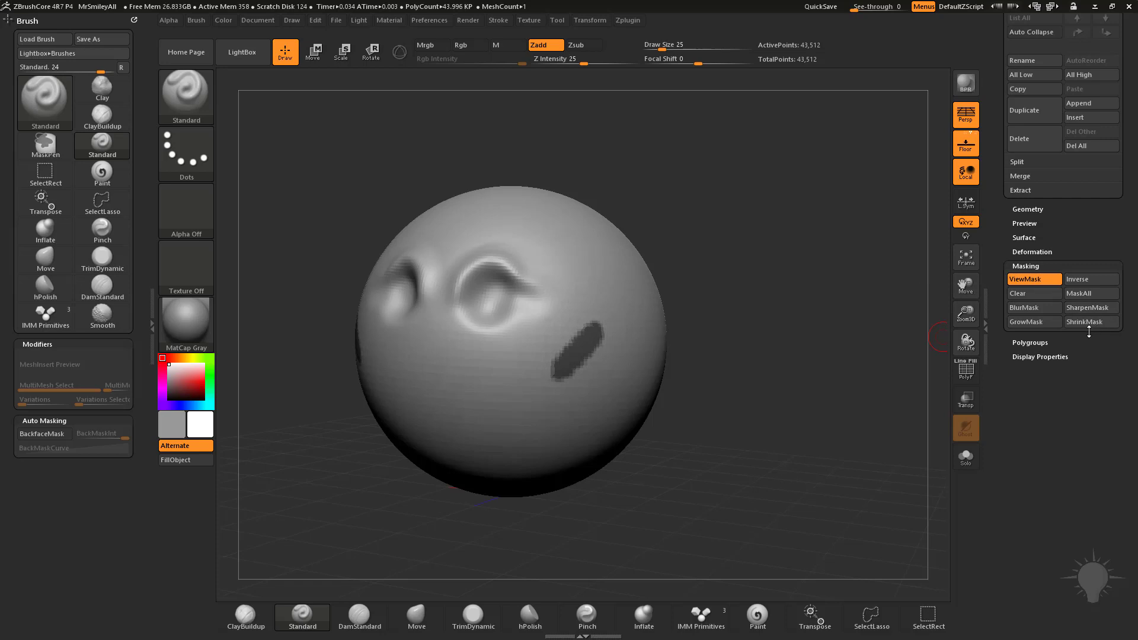
# Grow the cheek mask twice and shrink it once
pyautogui.click(1024, 322)
pyautogui.click(1024, 322)
pyautogui.click(1090, 323)
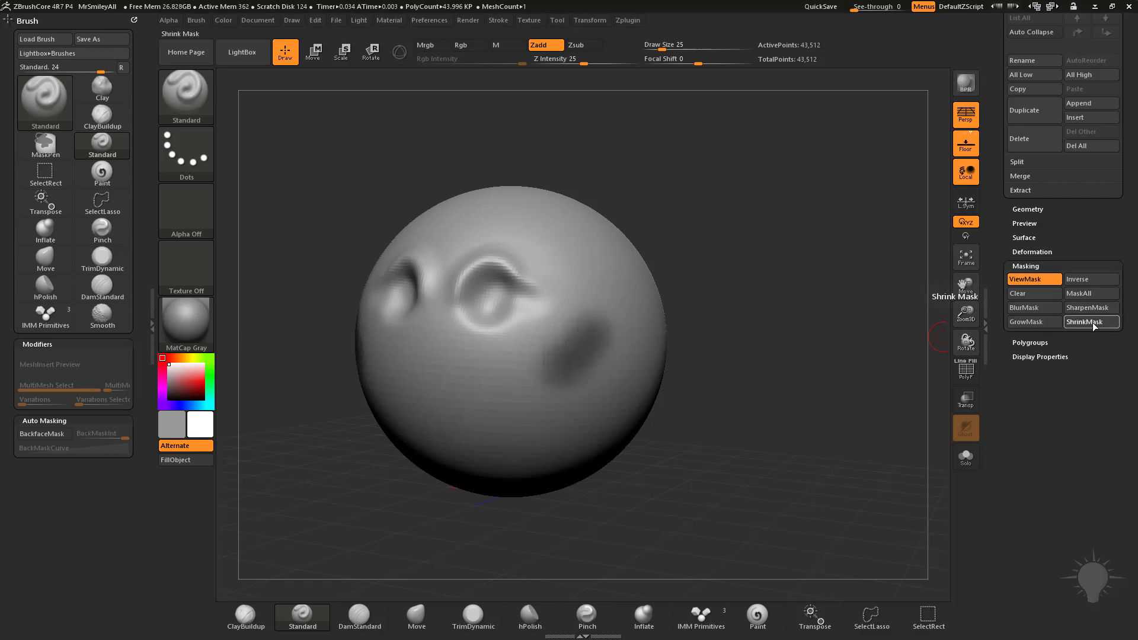
# Remove the diagonal cheek mask and set the draw size to 44
pyautogui.hotkey('ctrl', 'h')
pyautogui.keyDown('alt'); pyautogui.moveTo(805, 365); pyautogui.dragTo(784, 381); pyautogui.keyUp('alt')
pyautogui.press('s')
pyautogui.moveTo(571, 346); pyautogui.dragTo(582, 348)
pyautogui.moveTo(728, 284)
pyautogui.keyDown('alt'); pyautogui.mouseDown()
pyautogui.moveTo(709, 243)
pyautogui.moveTo(685, 301)
pyautogui.moveTo(662, 291)
pyautogui.mouseUp(); pyautogui.keyUp('alt')
pyautogui.press('s')
pyautogui.moveTo(584, 338); pyautogui.dragTo(563, 330, button='right')
pyautogui.press('s')
pyautogui.moveTo(548, 350); pyautogui.dragTo(555, 350)
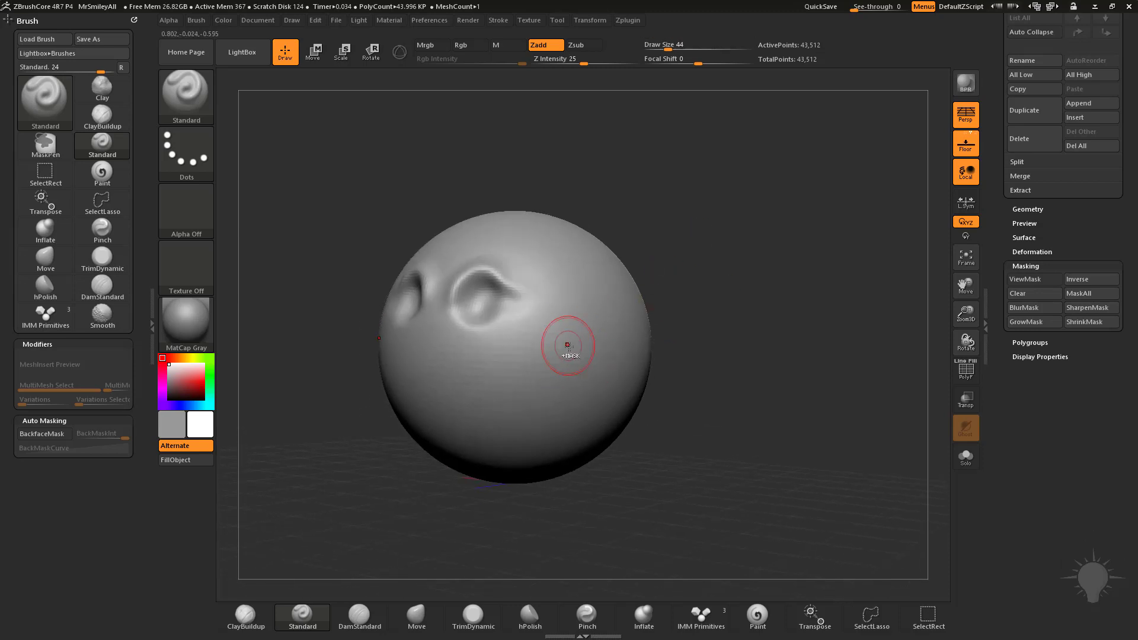
# Paint a round mask spot on the cheek and blur it repeatedly
pyautogui.keyDown('ctrl'); pyautogui.click(568, 346); pyautogui.keyUp('ctrl')
pyautogui.moveTo(657, 341)
pyautogui.mouseDown()
pyautogui.moveTo(736, 305)
pyautogui.moveTo(736, 317)
pyautogui.mouseUp()
pyautogui.keyDown('ctrl'); pyautogui.click(571, 351); pyautogui.keyUp('ctrl')
pyautogui.keyDown('ctrl'); pyautogui.click(570, 348); pyautogui.keyUp('ctrl')
pyautogui.keyDown('ctrl'); pyautogui.click(570, 347); pyautogui.keyUp('ctrl')
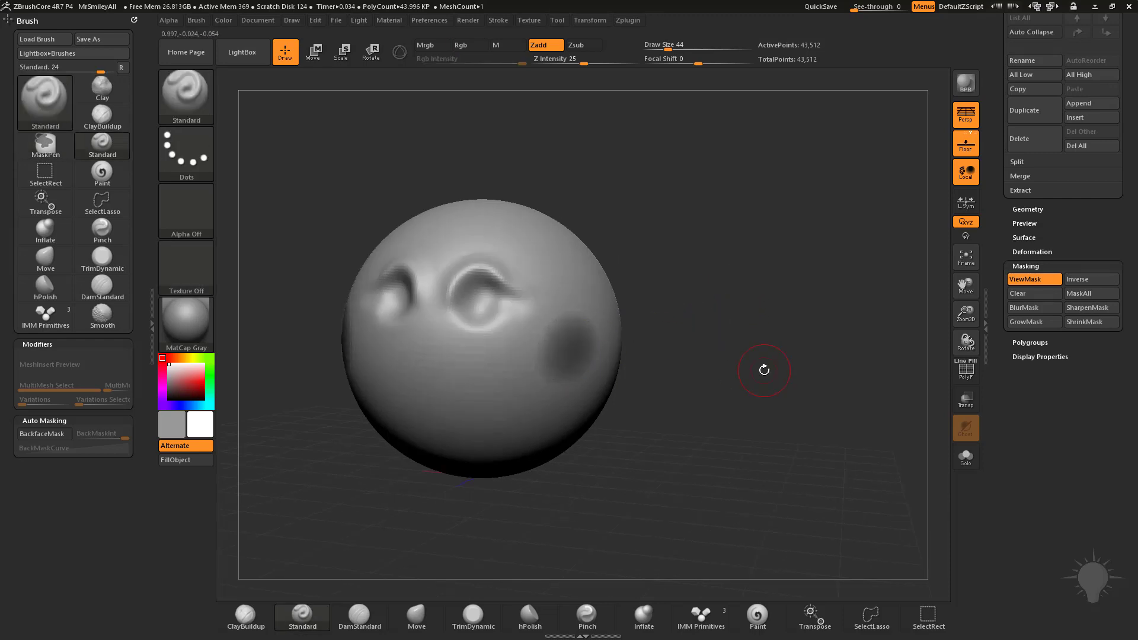
# Sharpen the round cheek mask and invert it back and forth, ending with only the cheek spot masked
pyautogui.press('ctrl')
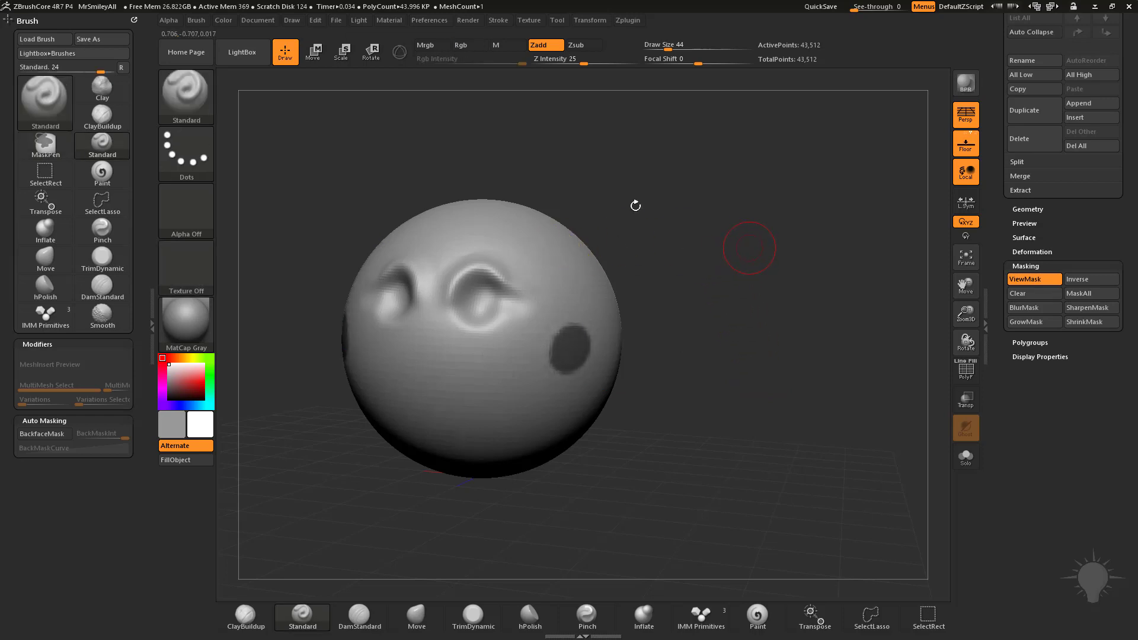
pyautogui.keyDown('ctrl'); pyautogui.click(762, 172); pyautogui.keyUp('ctrl')
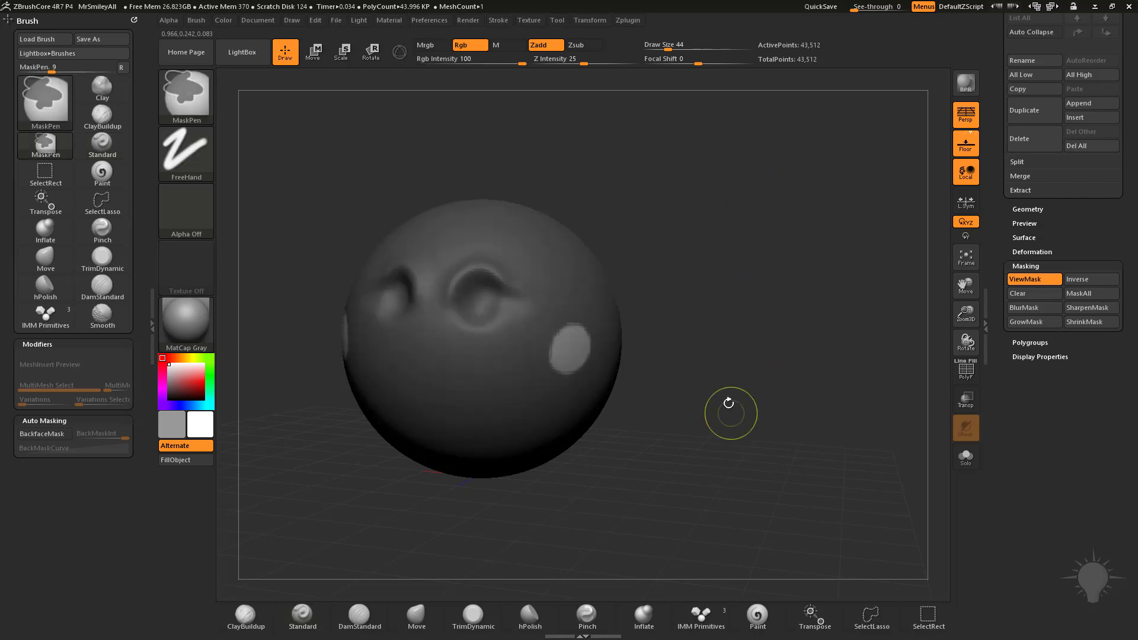
pyautogui.keyDown('ctrl'); pyautogui.click(774, 195); pyautogui.keyUp('ctrl')
pyautogui.keyDown('ctrl'); pyautogui.click(770, 183); pyautogui.keyUp('ctrl')
pyautogui.keyDown('ctrl'); pyautogui.click(780, 190); pyautogui.keyUp('ctrl')
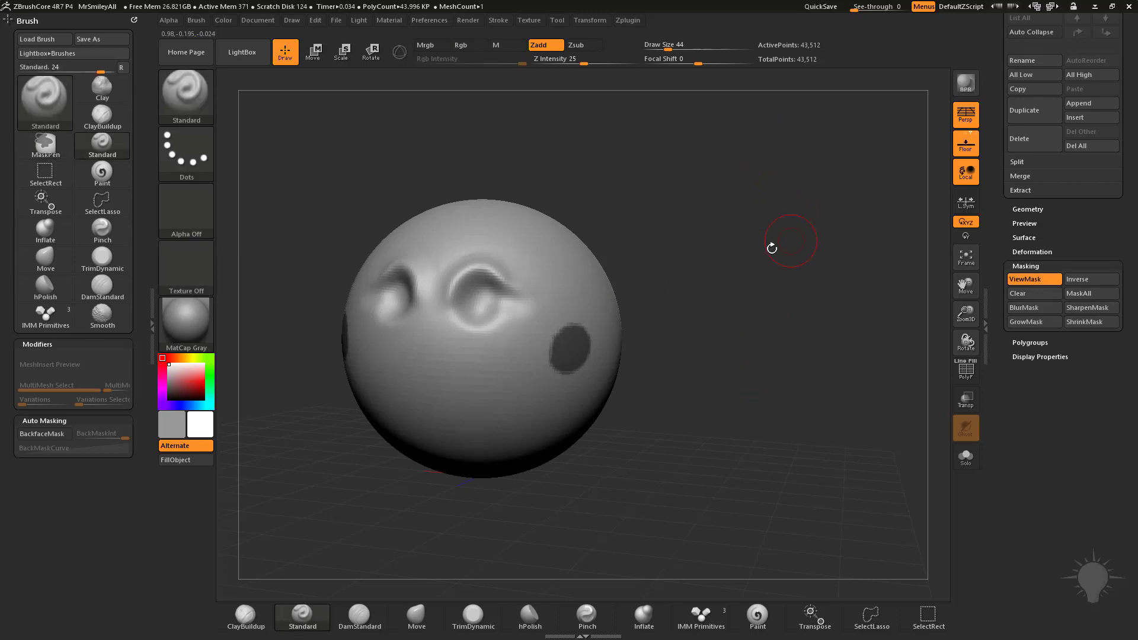
# Clear the cheek mask and paint a larger round mask spot in its place
pyautogui.hotkey('ctrl', 'h')
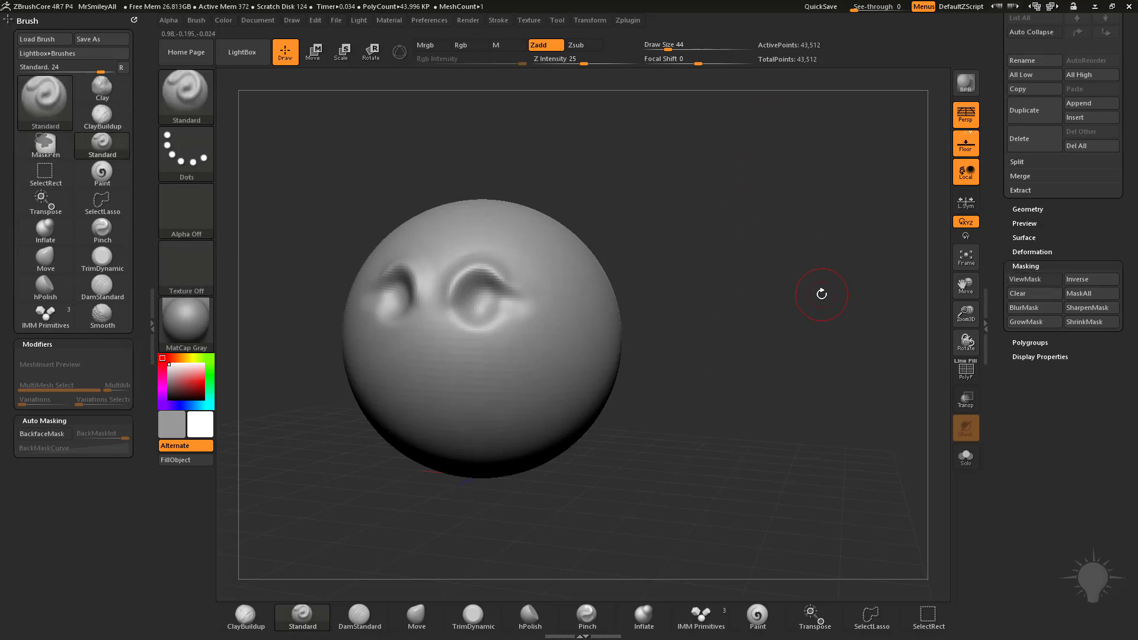
pyautogui.keyDown('ctrl'); pyautogui.moveTo(713, 134); pyautogui.dragTo(847, 341); pyautogui.keyUp('ctrl')
pyautogui.hotkey('ctrl', 'h')
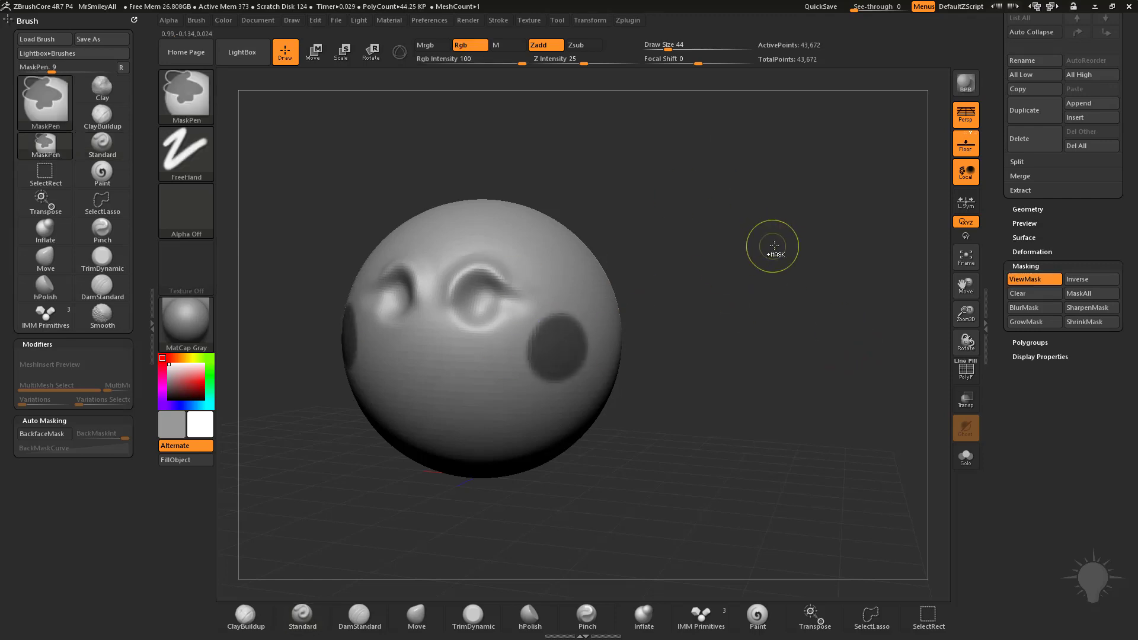
# Replace the cheek mask with a round spot closer to the eye and blur its edges
pyautogui.hotkey('ctrl', 'h')
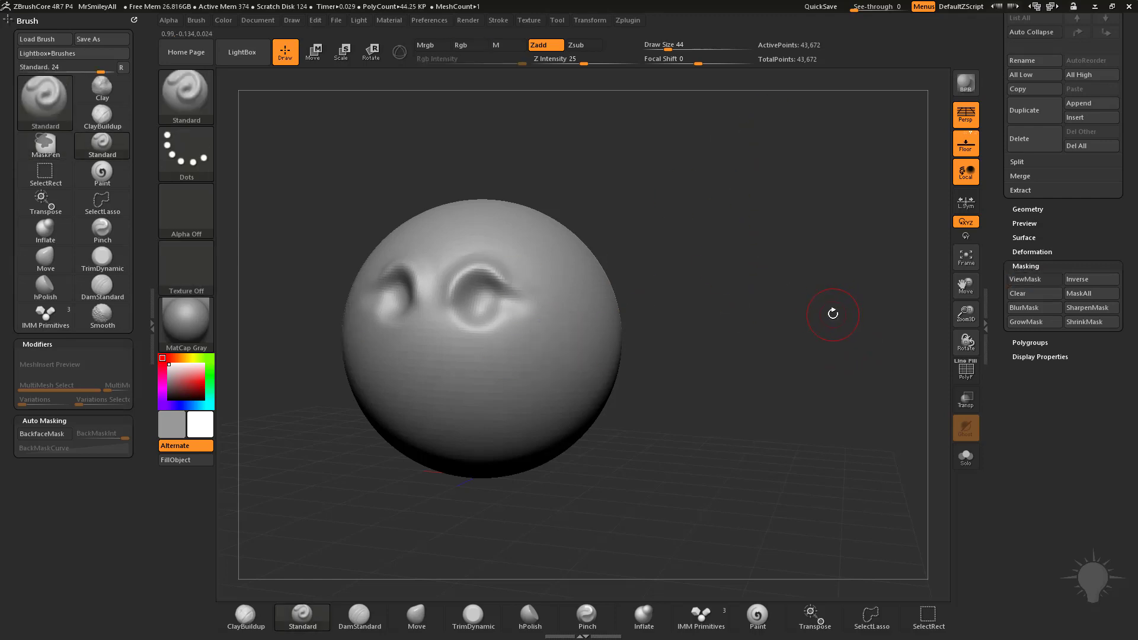
pyautogui.hotkey('ctrl', 'h')
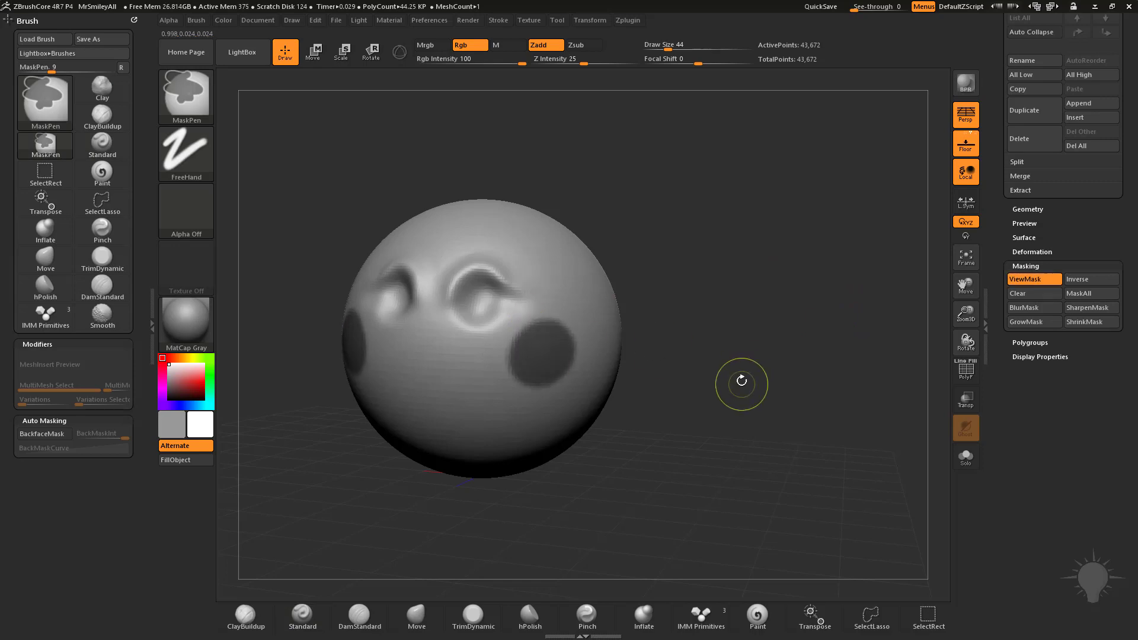
pyautogui.keyDown('ctrl'); pyautogui.click(539, 370); pyautogui.keyUp('ctrl')
pyautogui.keyDown('ctrl'); pyautogui.click(541, 360); pyautogui.keyUp('ctrl')
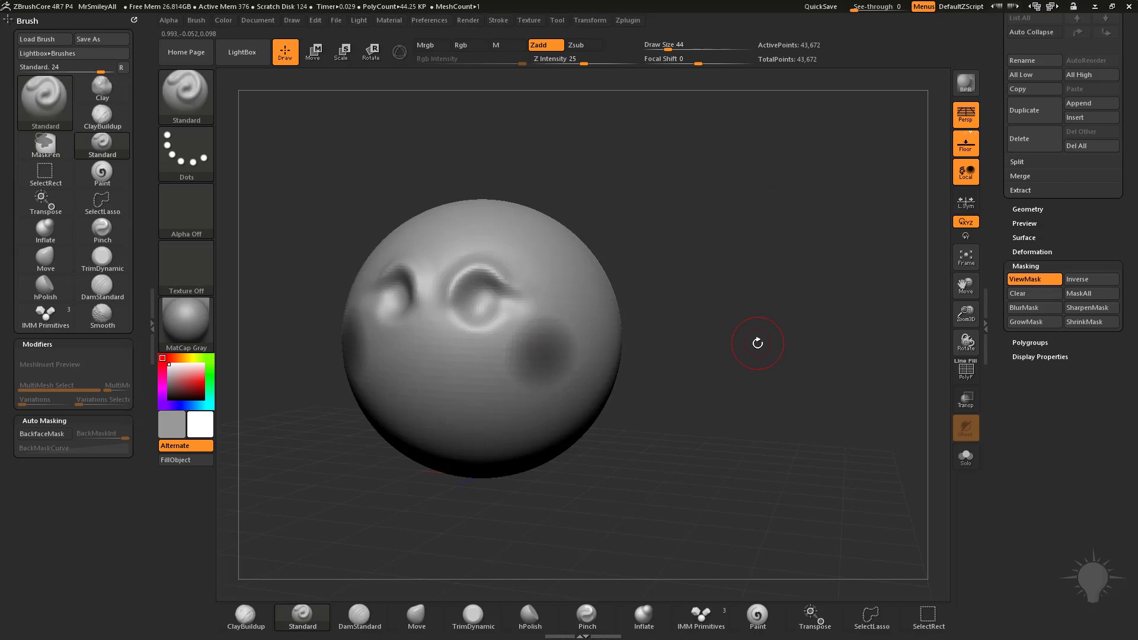
# Undo the last mask blur and invert the mask so only the cheek spots stay unmasked
pyautogui.hotkey('ctrl', 'z')
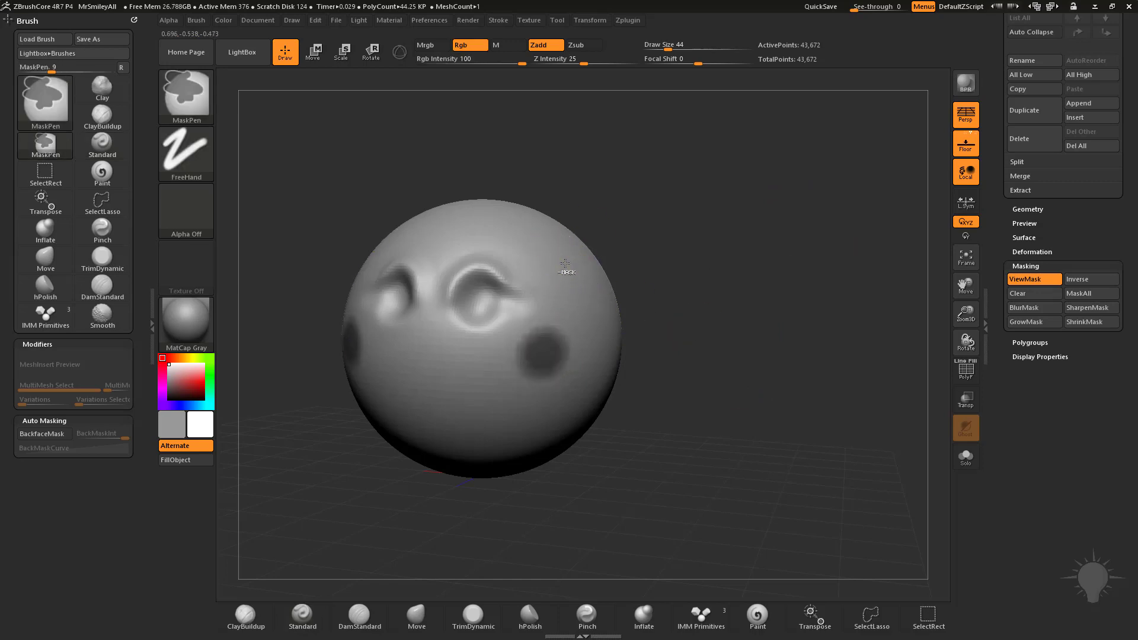
pyautogui.keyDown('ctrl'); pyautogui.click(744, 189); pyautogui.keyUp('ctrl')
# Try building up the unmasked cheek spots with the Clay brush at draw size 77
pyautogui.press('s')
pyautogui.moveTo(544, 359); pyautogui.dragTo(550, 347)
pyautogui.press('b')
pyautogui.press('c')
pyautogui.press('l')
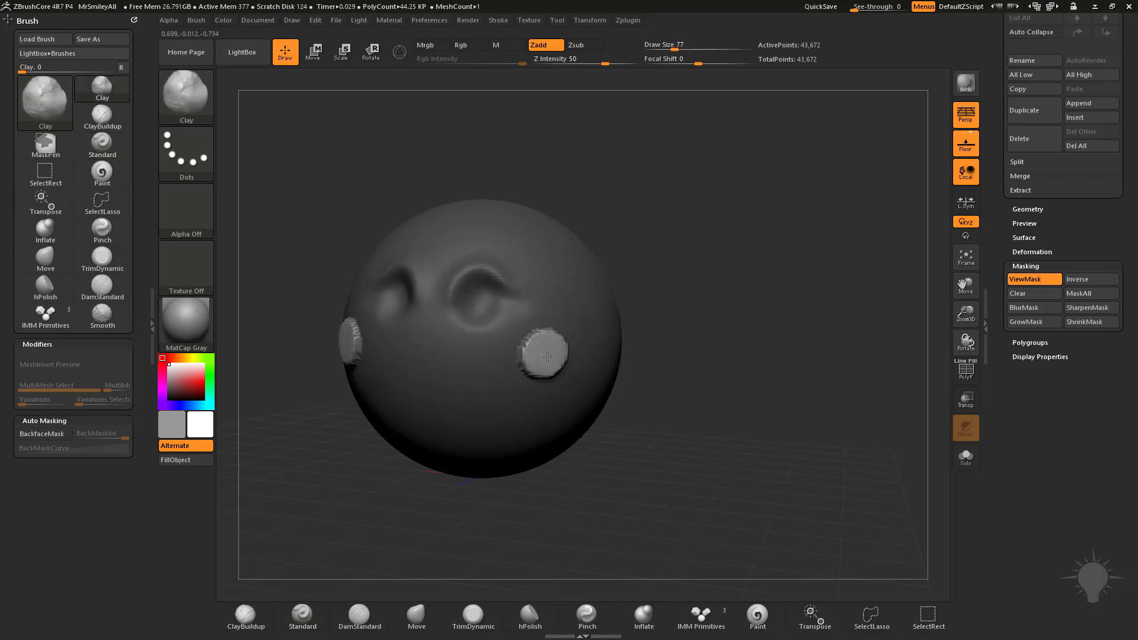
pyautogui.moveTo(721, 304); pyautogui.dragTo(718, 312)
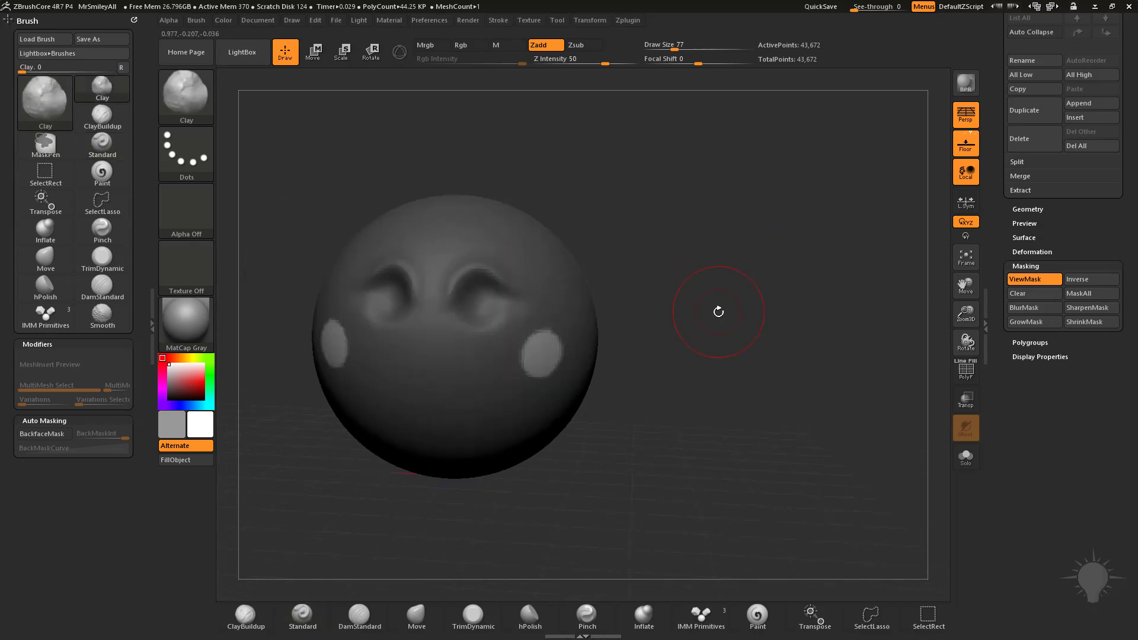
# Place a transpose line on the cheek spot, switch to the gizmo and try transforming the unmasked cheek
pyautogui.press('w')
pyautogui.moveTo(541, 354); pyautogui.dragTo(609, 368)
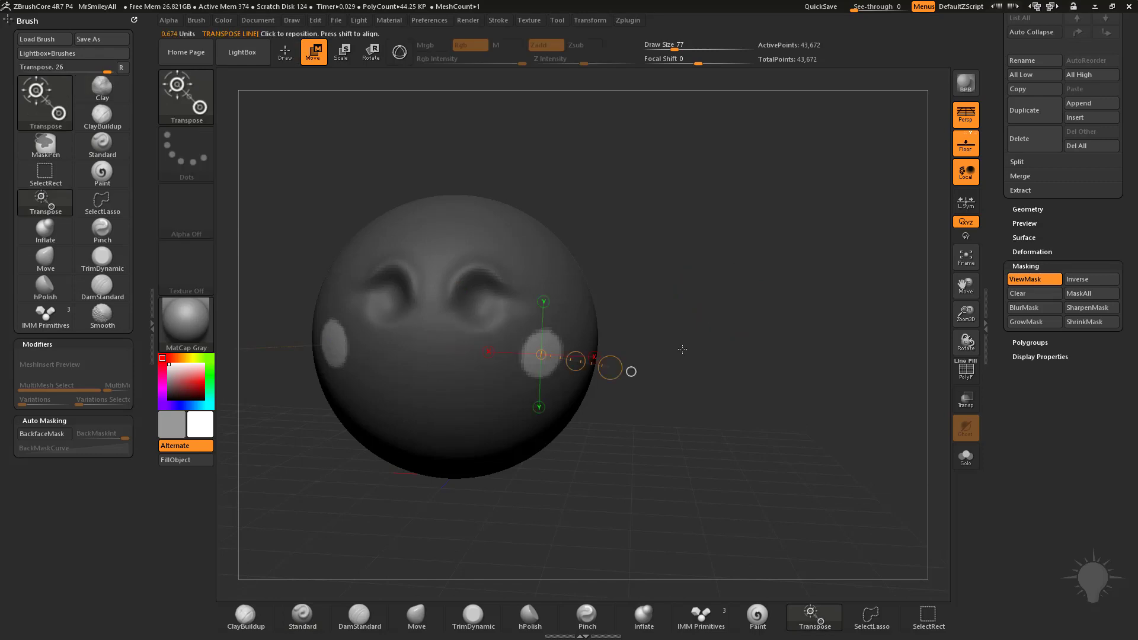
pyautogui.moveTo(627, 265); pyautogui.dragTo(634, 273)
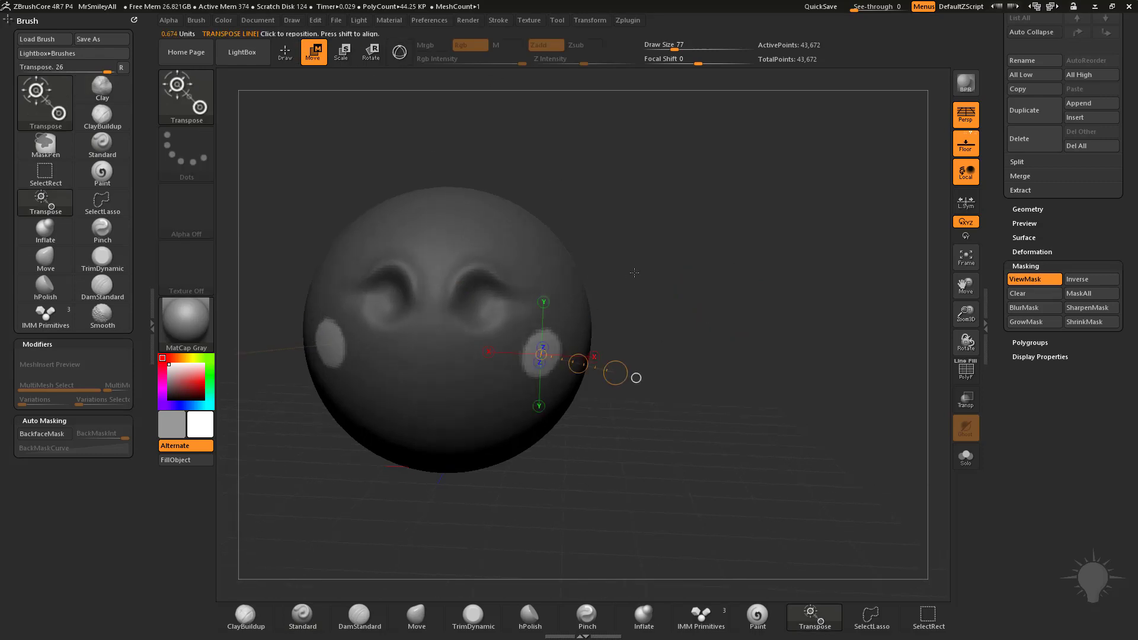
pyautogui.click(403, 53)
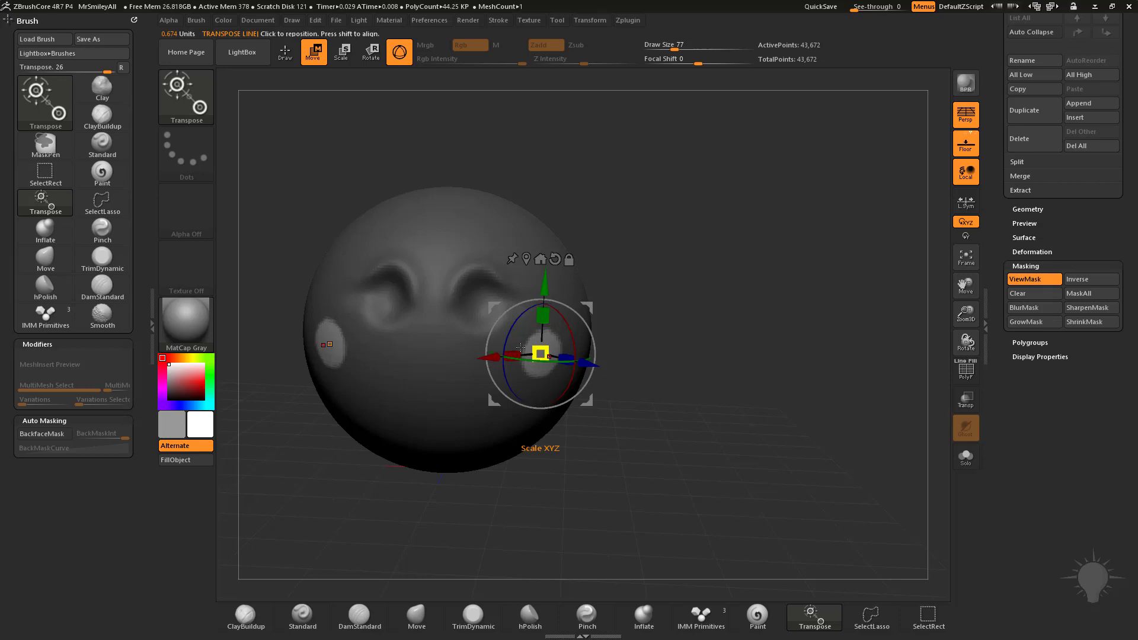
pyautogui.keyDown('alt'); pyautogui.click(478, 239); pyautogui.keyUp('alt')
pyautogui.keyDown('alt'); pyautogui.click(540, 356); pyautogui.keyUp('alt')
pyautogui.moveTo(616, 375); pyautogui.dragTo(621, 392)
pyautogui.hotkey('ctrl', 'z')
# Return to the transpose line, try moving the unmasked cheek spot with it and undo the changes
pyautogui.press('y')
pyautogui.moveTo(681, 358); pyautogui.dragTo(635, 310)
pyautogui.moveTo(531, 259); pyautogui.dragTo(546, 267)
pyautogui.moveTo(628, 347); pyautogui.dragTo(613, 418)
pyautogui.hotkey('ctrl', 'z')
pyautogui.hotkey('ctrl', 'z')
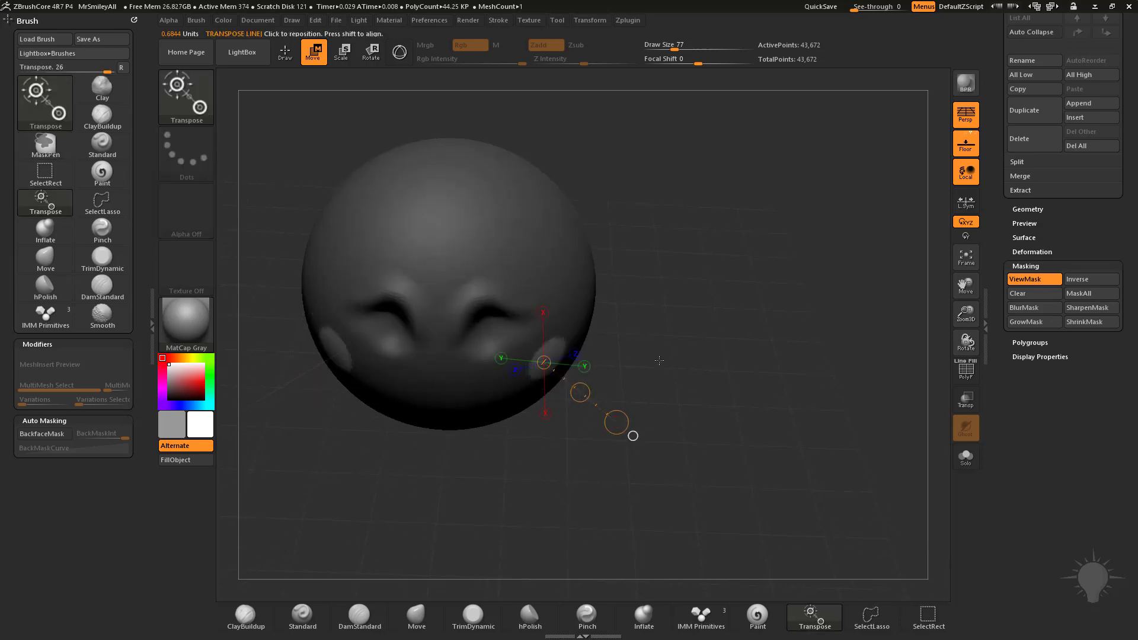
# Pull the unmasked cheek spots outward with the Move brush and clear the mask
pyautogui.press('b')
pyautogui.press('c')
pyautogui.press('l')
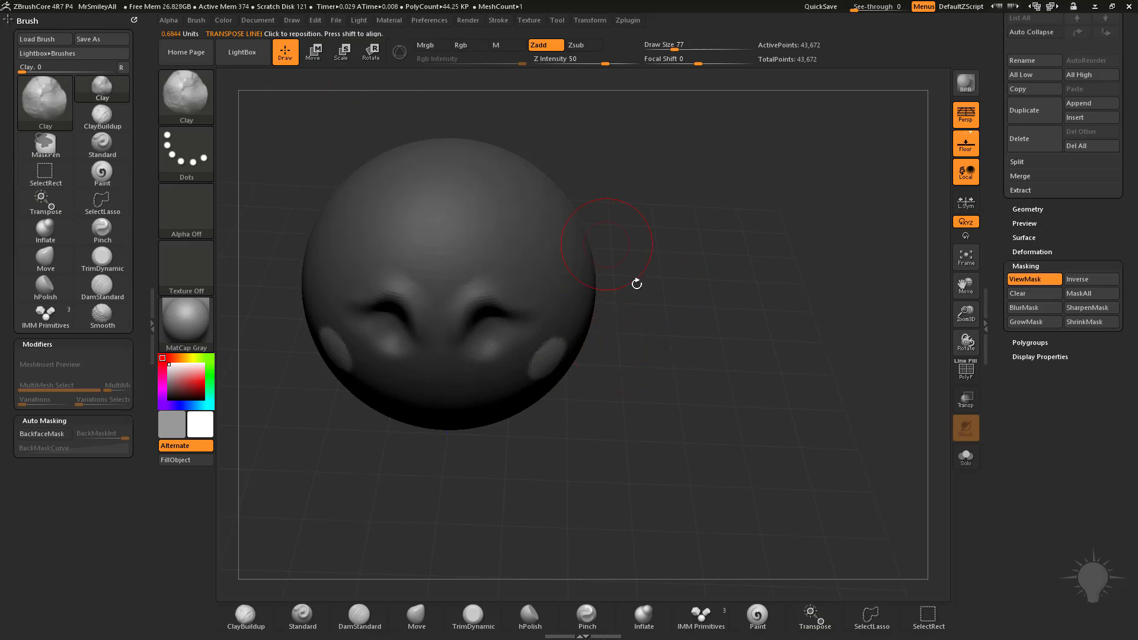
pyautogui.moveTo(636, 284); pyautogui.dragTo(616, 293)
pyautogui.click(417, 616)
pyautogui.moveTo(537, 359); pyautogui.dragTo(557, 355)
pyautogui.moveTo(647, 367)
pyautogui.mouseDown()
pyautogui.moveTo(627, 304)
pyautogui.moveTo(569, 299)
pyautogui.mouseUp()
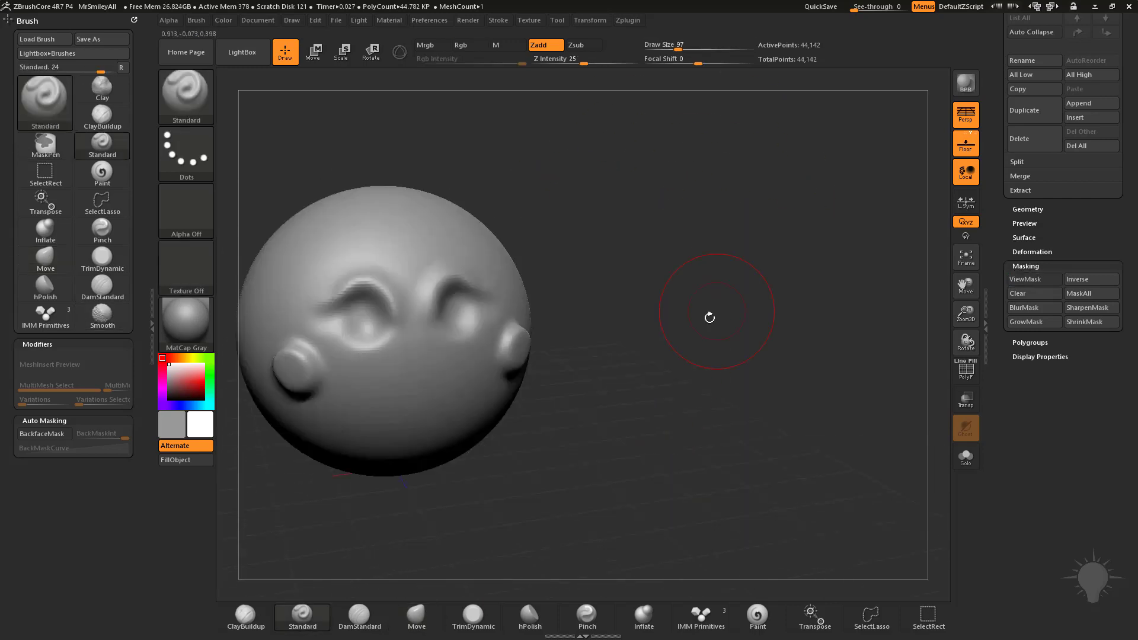
# Set the Standard brush's draw size to 20
pyautogui.press('s')
pyautogui.moveTo(709, 318); pyautogui.dragTo(691, 318)
pyautogui.moveTo(709, 319)
pyautogui.mouseDown()
pyautogui.moveTo(698, 323)
pyautogui.moveTo(720, 335)
pyautogui.mouseUp()
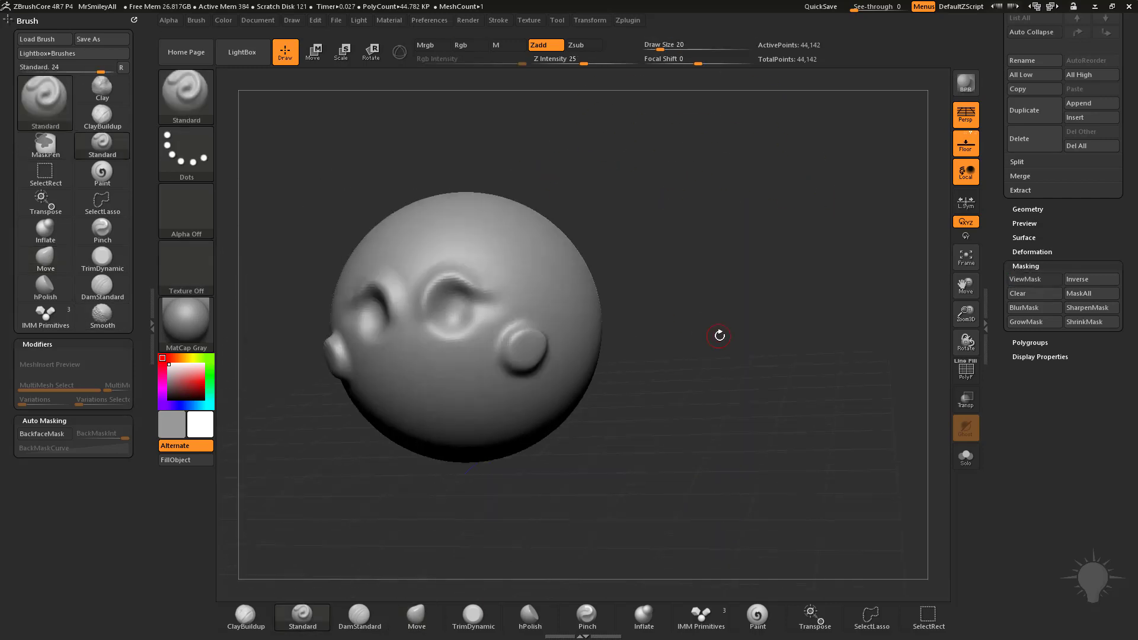
pyautogui.moveTo(736, 277); pyautogui.dragTo(589, 177)
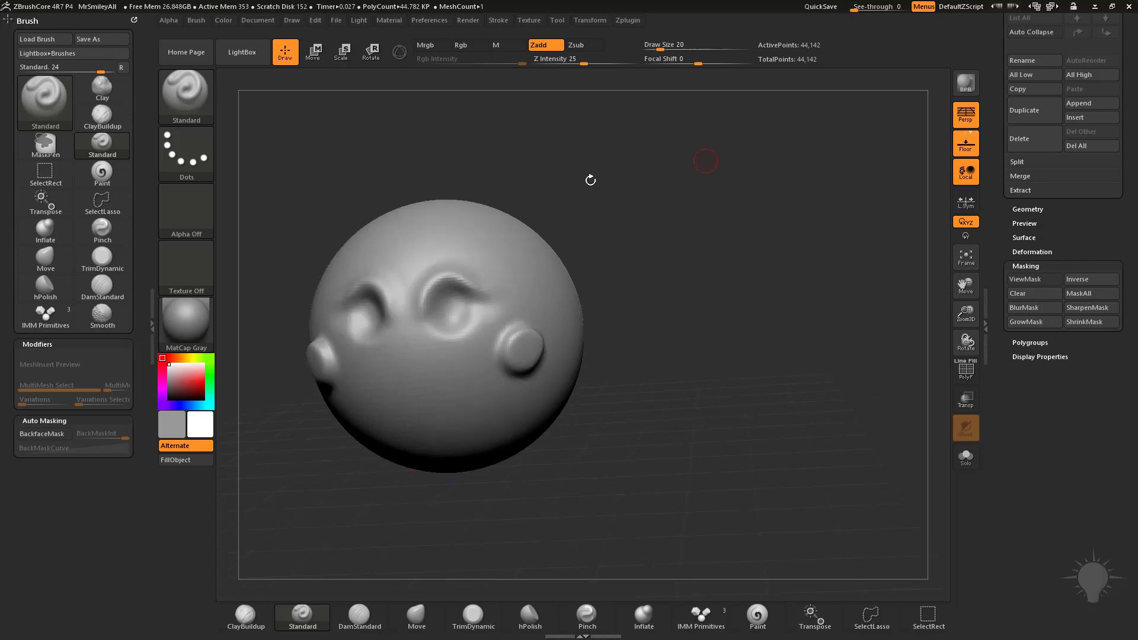
# Look over the available masking brush types, including MaskRect and MaskPen
pyautogui.keyDown('ctrl'); pyautogui.click(196, 93); pyautogui.keyUp('ctrl')
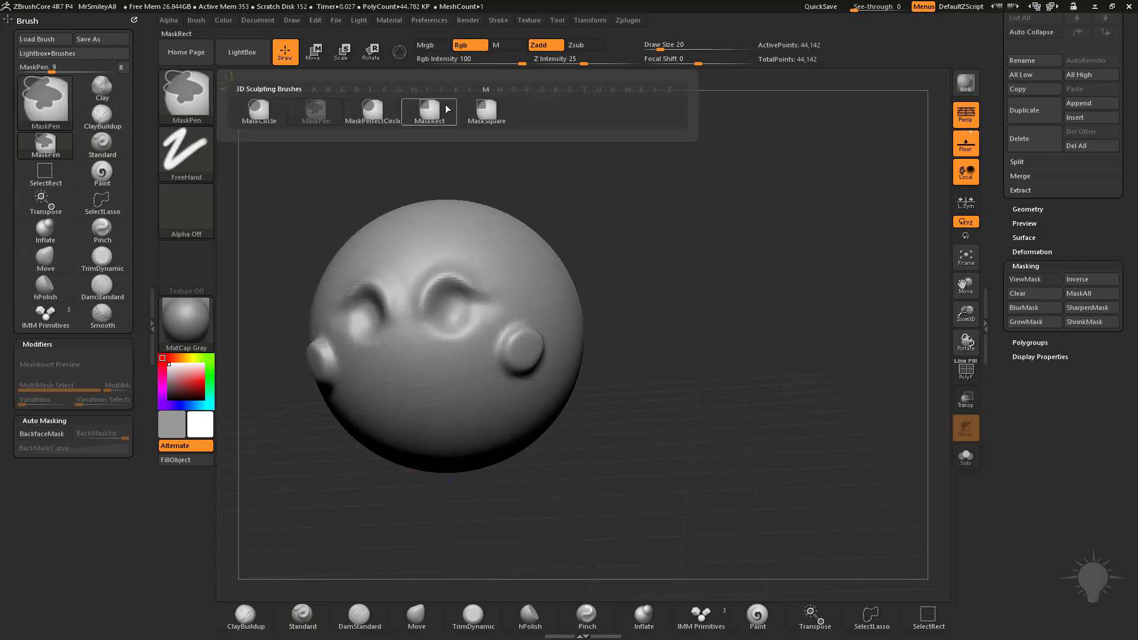
pyautogui.moveTo(456, 120)
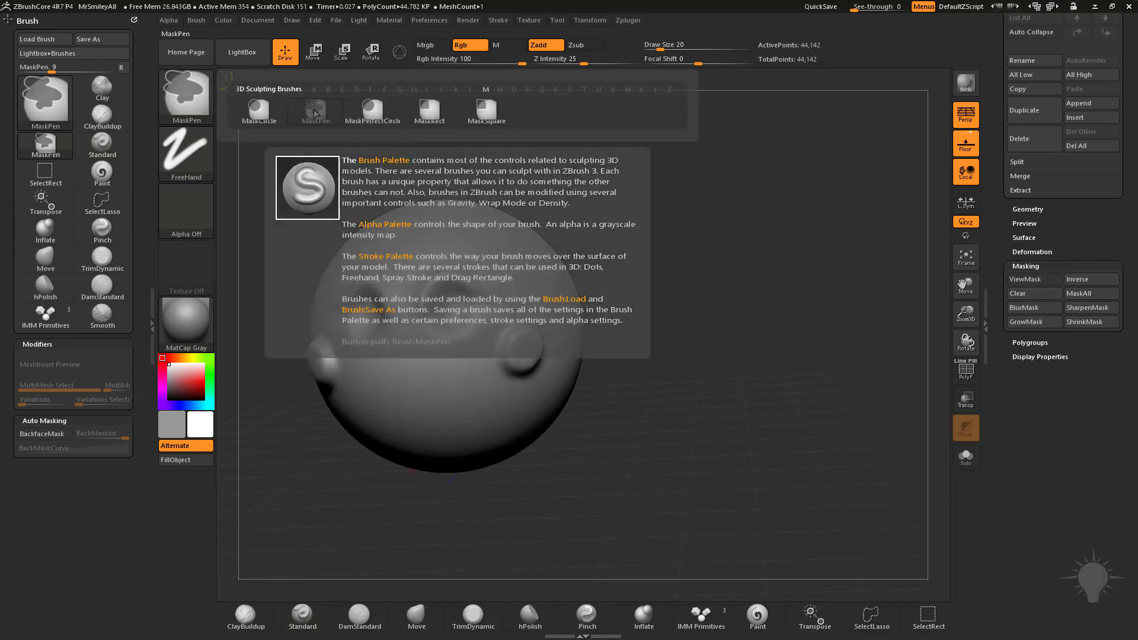
pyautogui.moveTo(721, 246)
pyautogui.mouseDown()
pyautogui.moveTo(749, 223)
pyautogui.moveTo(609, 251)
pyautogui.mouseUp()
# Mask the upper sides of the head with a rectangular marquee and clear the mask
pyautogui.moveTo(538, 288)
pyautogui.keyDown('ctrl'); pyautogui.mouseDown()
pyautogui.moveTo(554, 274)
pyautogui.moveTo(620, 294)
pyautogui.moveTo(532, 290)
pyautogui.mouseUp(); pyautogui.keyUp('ctrl')
pyautogui.moveTo(676, 260); pyautogui.dragTo(767, 225)
pyautogui.moveTo(791, 185)
pyautogui.keyDown('ctrl'); pyautogui.mouseDown()
pyautogui.moveTo(820, 216)
pyautogui.moveTo(567, 336)
pyautogui.moveTo(770, 304)
pyautogui.moveTo(610, 325)
pyautogui.moveTo(556, 359)
pyautogui.mouseUp(); pyautogui.keyUp('ctrl')
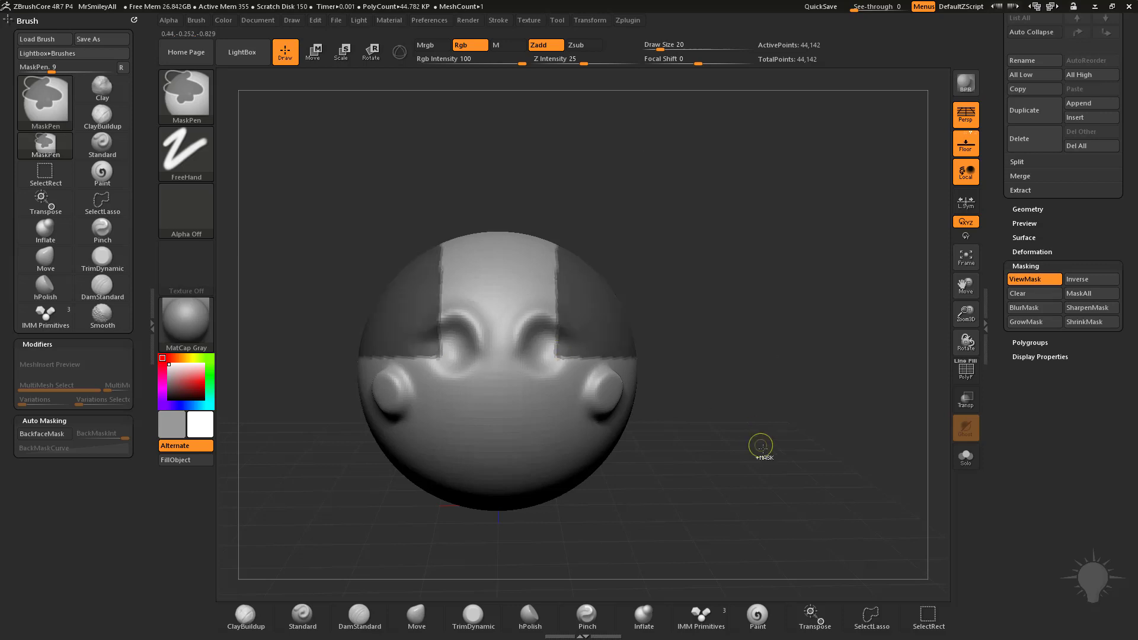
pyautogui.keyDown('ctrl'); pyautogui.moveTo(756, 153); pyautogui.dragTo(814, 227); pyautogui.keyUp('ctrl')
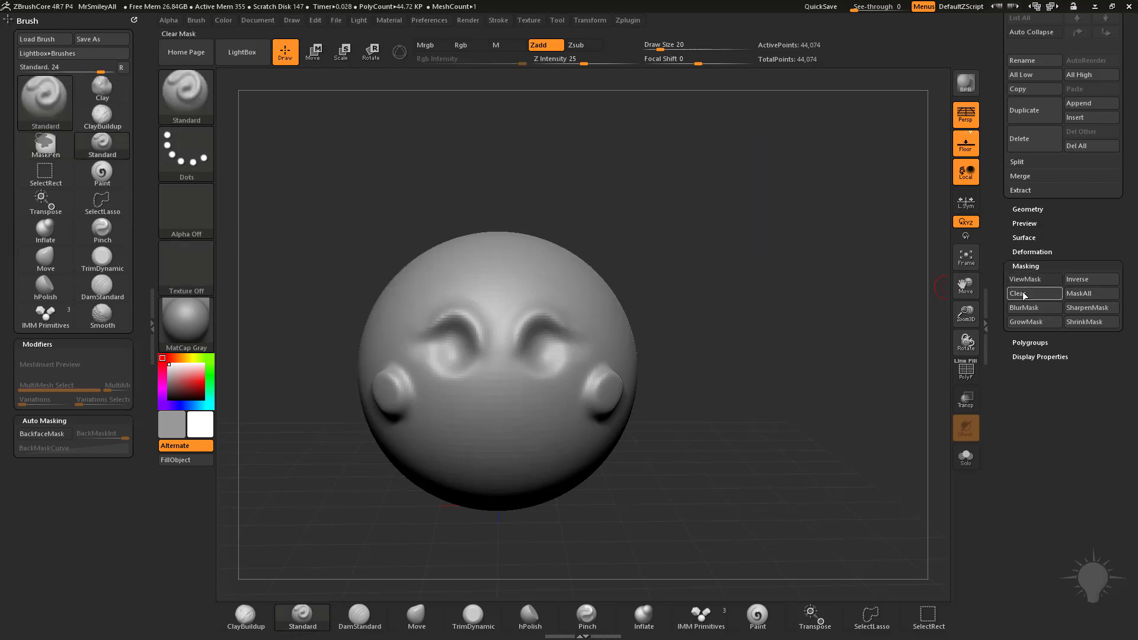
# Draw a rectangular mask over each eye, repositioning the marquee while drawing it, and clear the mask
pyautogui.moveTo(728, 248); pyautogui.dragTo(724, 425)
pyautogui.press('ctrl')
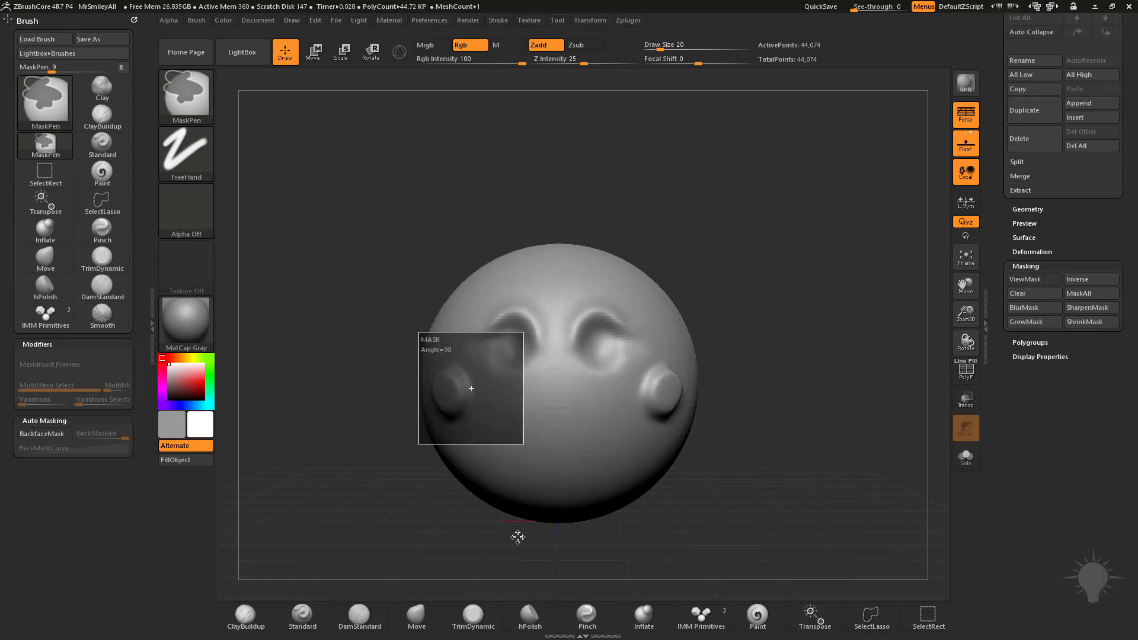
pyautogui.keyDown('ctrl'); pyautogui.moveTo(621, 410); pyautogui.dragTo(627, 360); pyautogui.keyUp('ctrl')
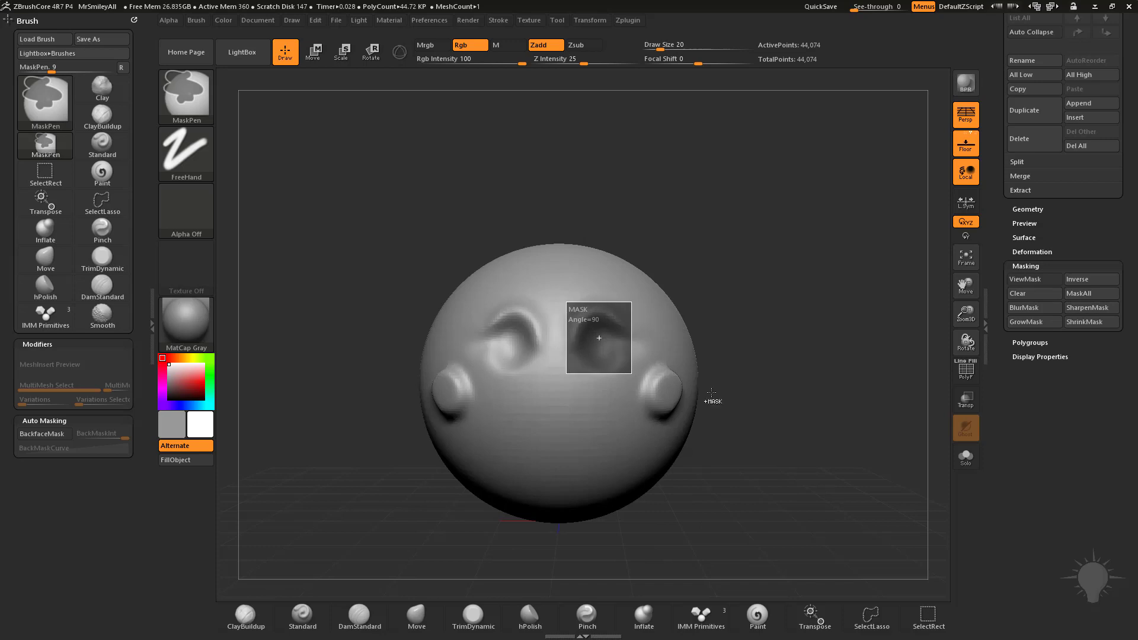
pyautogui.keyDown('ctrl'); pyautogui.moveTo(711, 393); pyautogui.dragTo(711, 392); pyautogui.keyUp('ctrl')
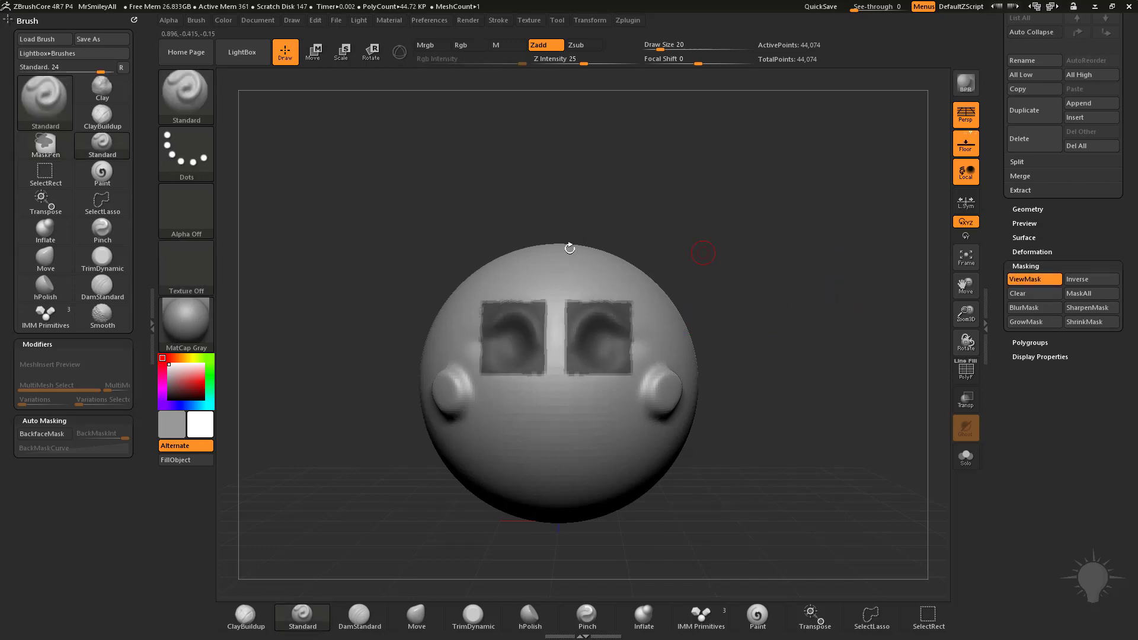
pyautogui.keyDown('ctrl'); pyautogui.moveTo(777, 165); pyautogui.dragTo(834, 372); pyautogui.keyUp('ctrl')
# Make rectangular mask outlines around the eyes, upper sides and lower face by masking boxes and unmasking their interiors
pyautogui.keyDown('ctrl'); pyautogui.moveTo(736, 268); pyautogui.dragTo(676, 396); pyautogui.keyUp('ctrl')
pyautogui.moveTo(770, 212)
pyautogui.keyDown('ctrl'); pyautogui.mouseDown()
pyautogui.moveTo(853, 311)
pyautogui.moveTo(698, 414)
pyautogui.moveTo(665, 384)
pyautogui.mouseUp(); pyautogui.keyUp('ctrl')
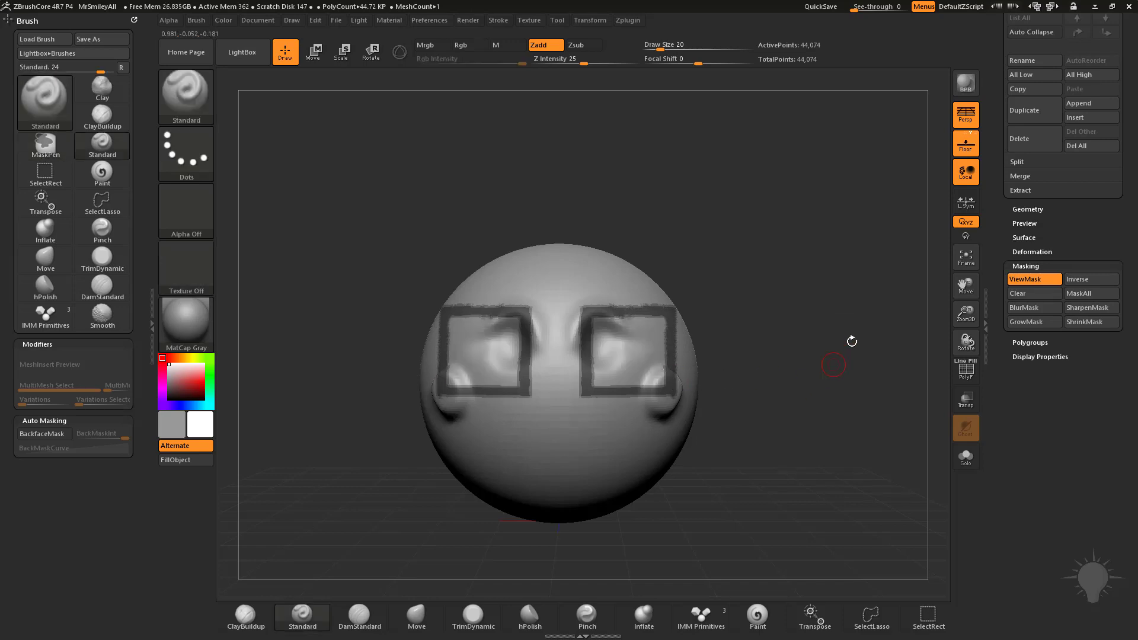
pyautogui.keyDown('ctrl'); pyautogui.moveTo(780, 235); pyautogui.dragTo(639, 349); pyautogui.keyUp('ctrl')
pyautogui.keyDown('ctrl'); pyautogui.moveTo(803, 215); pyautogui.dragTo(656, 323); pyautogui.keyUp('ctrl')
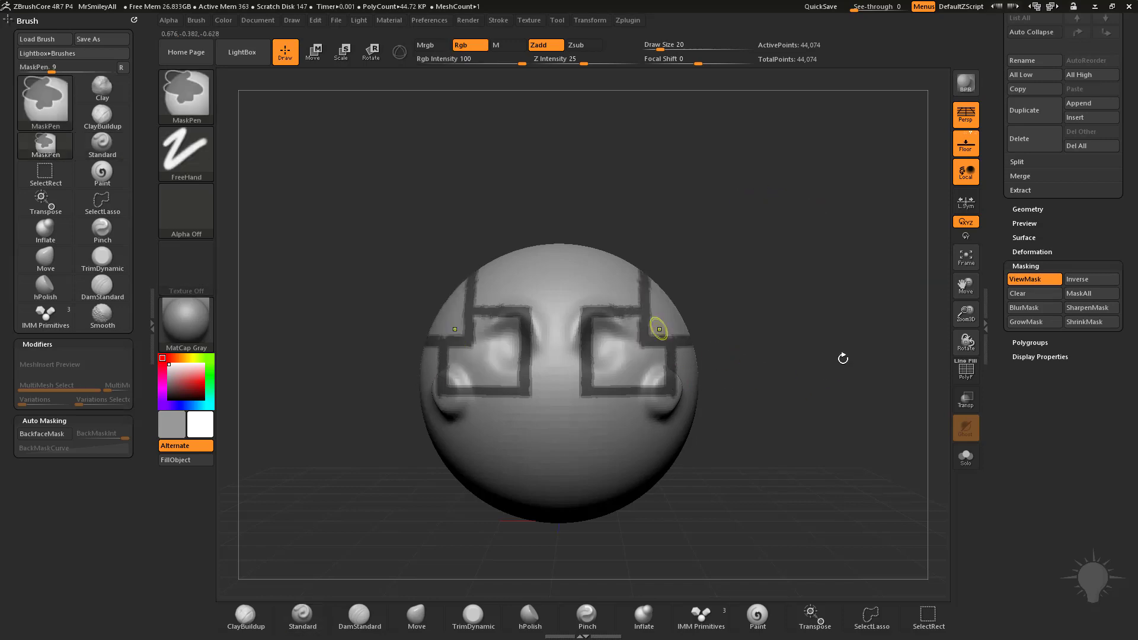
pyautogui.moveTo(737, 269)
pyautogui.keyDown('ctrl'); pyautogui.mouseDown()
pyautogui.moveTo(818, 394)
pyautogui.moveTo(775, 545)
pyautogui.moveTo(737, 467)
pyautogui.moveTo(682, 479)
pyautogui.moveTo(666, 460)
pyautogui.moveTo(665, 476)
pyautogui.moveTo(612, 467)
pyautogui.moveTo(655, 454)
pyautogui.mouseUp(); pyautogui.keyUp('ctrl')
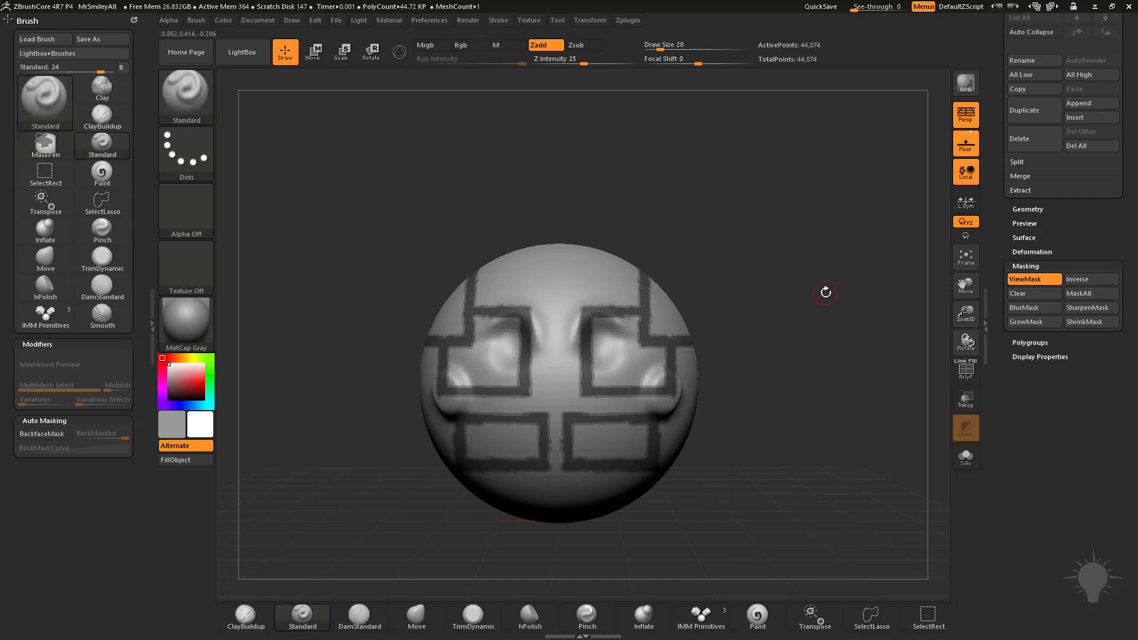
# Replace the outlines with L-shaped mask bands on the upper sides by masking and partly unmasking a box, and clear them
pyautogui.hotkey('ctrl', 'h')
pyautogui.moveTo(811, 199)
pyautogui.keyDown('ctrl'); pyautogui.mouseDown()
pyautogui.moveTo(784, 288)
pyautogui.moveTo(746, 350)
pyautogui.moveTo(761, 284)
pyautogui.moveTo(676, 310)
pyautogui.moveTo(681, 323)
pyautogui.moveTo(668, 262)
pyautogui.moveTo(671, 352)
pyautogui.moveTo(609, 364)
pyautogui.moveTo(607, 375)
pyautogui.mouseUp(); pyautogui.keyUp('ctrl')
pyautogui.keyDown('ctrl'); pyautogui.moveTo(731, 284); pyautogui.dragTo(612, 368); pyautogui.keyUp('ctrl')
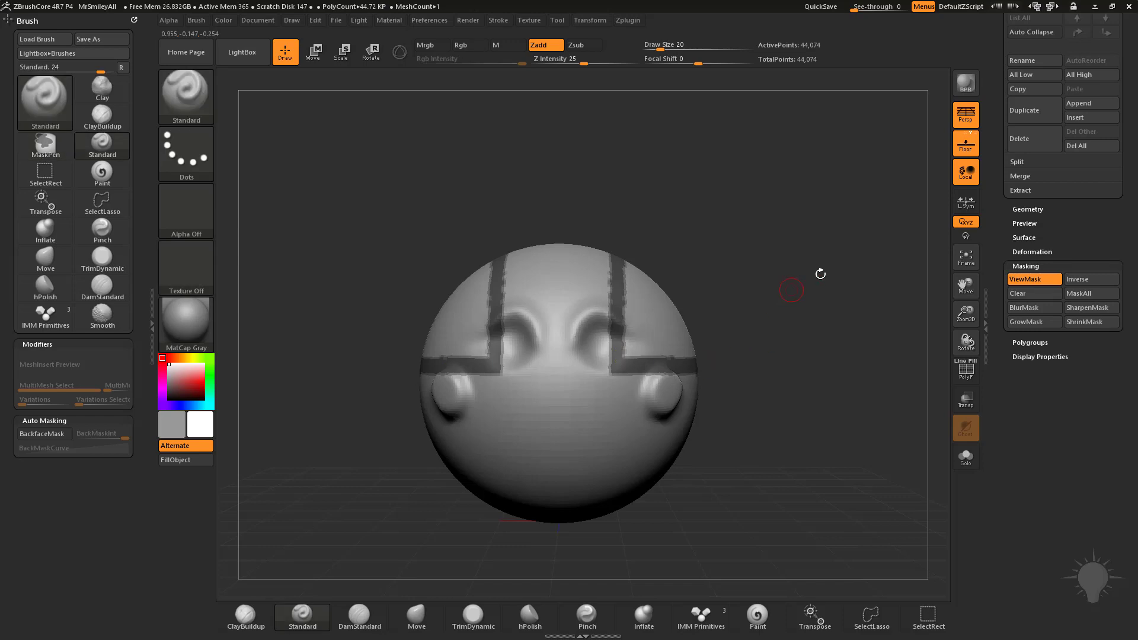
pyautogui.moveTo(826, 288)
pyautogui.mouseDown()
pyautogui.moveTo(853, 308)
pyautogui.moveTo(882, 371)
pyautogui.moveTo(900, 379)
pyautogui.moveTo(691, 287)
pyautogui.moveTo(805, 287)
pyautogui.mouseUp()
pyautogui.keyDown('ctrl'); pyautogui.moveTo(784, 211); pyautogui.dragTo(850, 299); pyautogui.keyUp('ctrl')
# Mask a square beneath each eye with the marquee and check how the mask projects onto the back of the head
pyautogui.moveTo(772, 329)
pyautogui.keyDown('ctrl'); pyautogui.mouseDown()
pyautogui.moveTo(807, 344)
pyautogui.moveTo(652, 398)
pyautogui.moveTo(671, 417)
pyautogui.moveTo(641, 433)
pyautogui.mouseUp(); pyautogui.keyUp('ctrl')
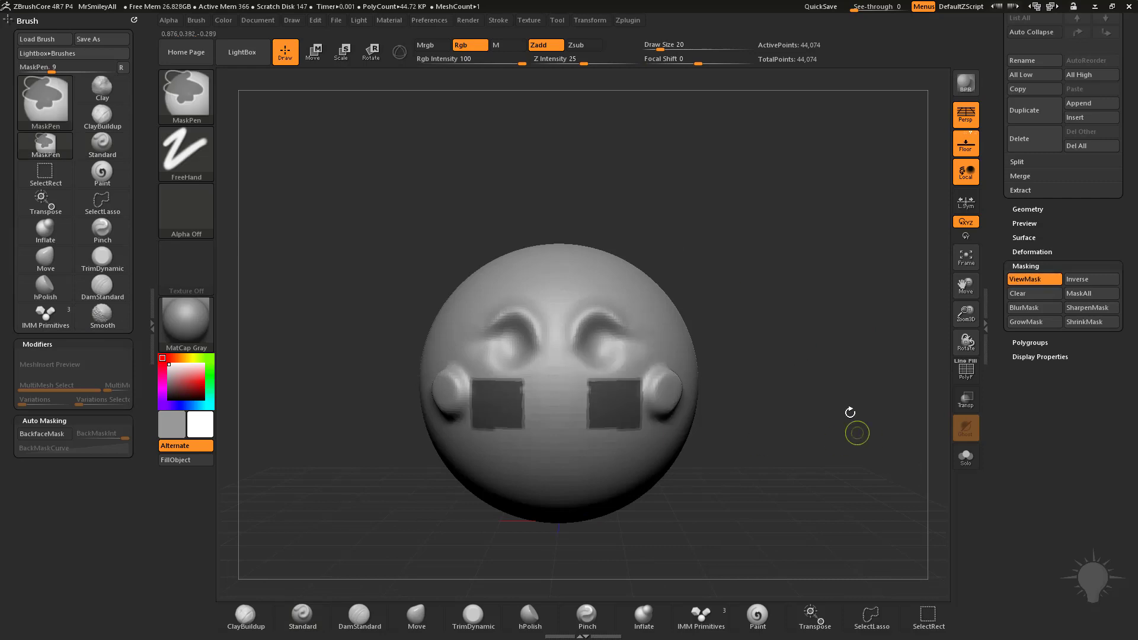
pyautogui.moveTo(863, 356); pyautogui.dragTo(618, 417)
pyautogui.moveTo(835, 415)
pyautogui.keyDown('alt'); pyautogui.mouseDown()
pyautogui.moveTo(828, 224)
pyautogui.moveTo(732, 251)
pyautogui.moveTo(774, 274)
pyautogui.moveTo(770, 413)
pyautogui.mouseUp(); pyautogui.keyUp('alt')
pyautogui.moveTo(529, 445); pyautogui.dragTo(607, 386)
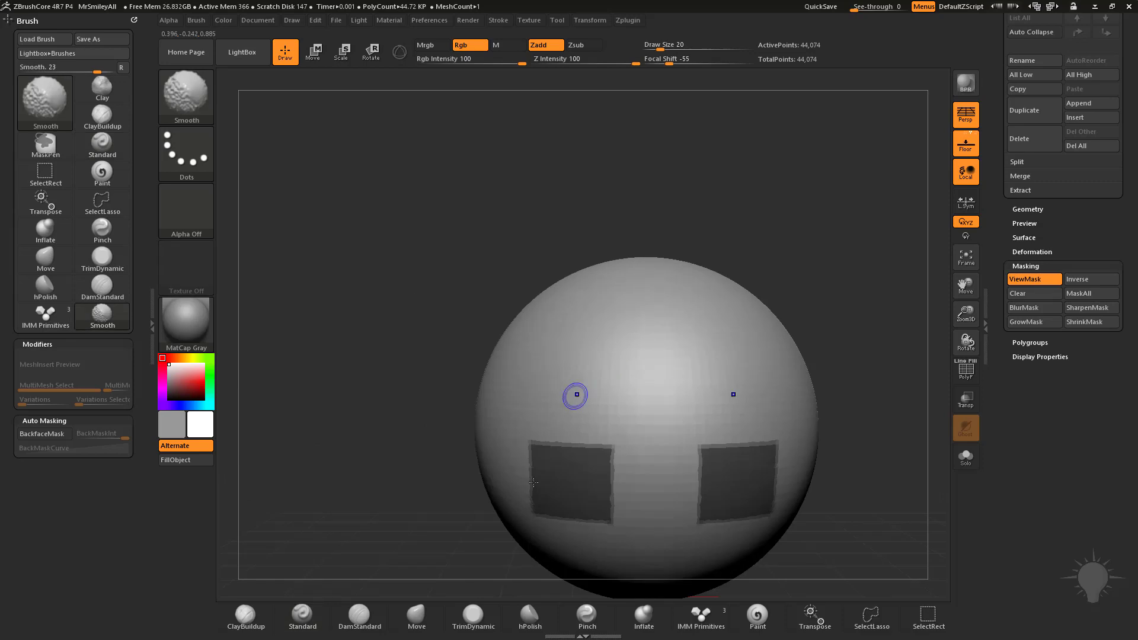
pyautogui.moveTo(766, 229); pyautogui.dragTo(791, 341)
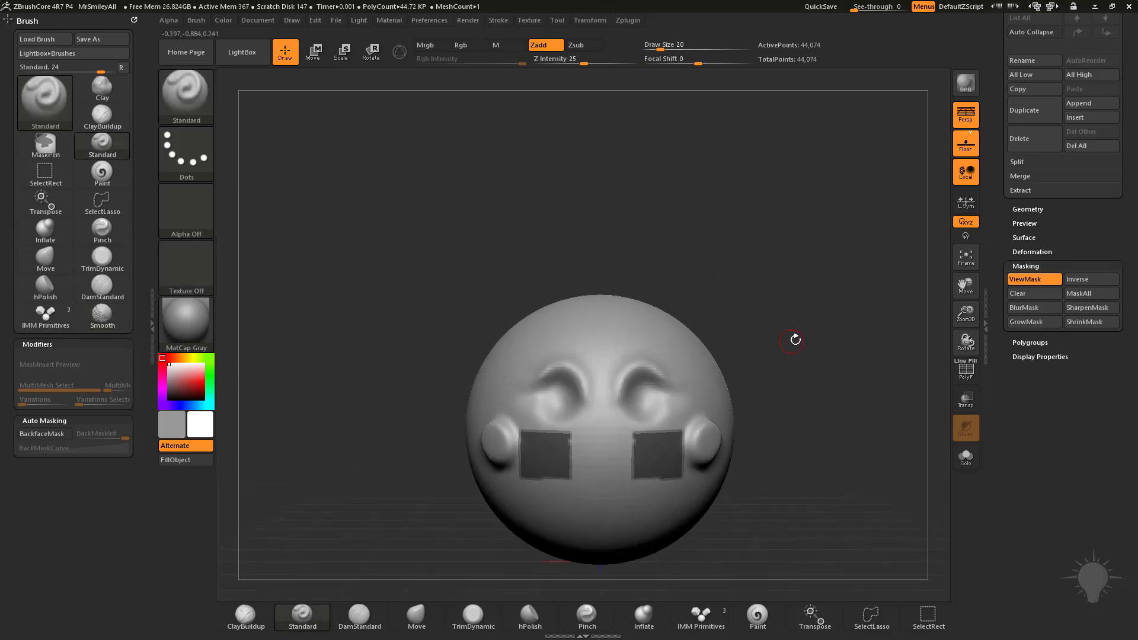
# Turn off perspective and replace the square masks with newly drawn rectangular masks on the lower face, inverted
pyautogui.click(965, 122)
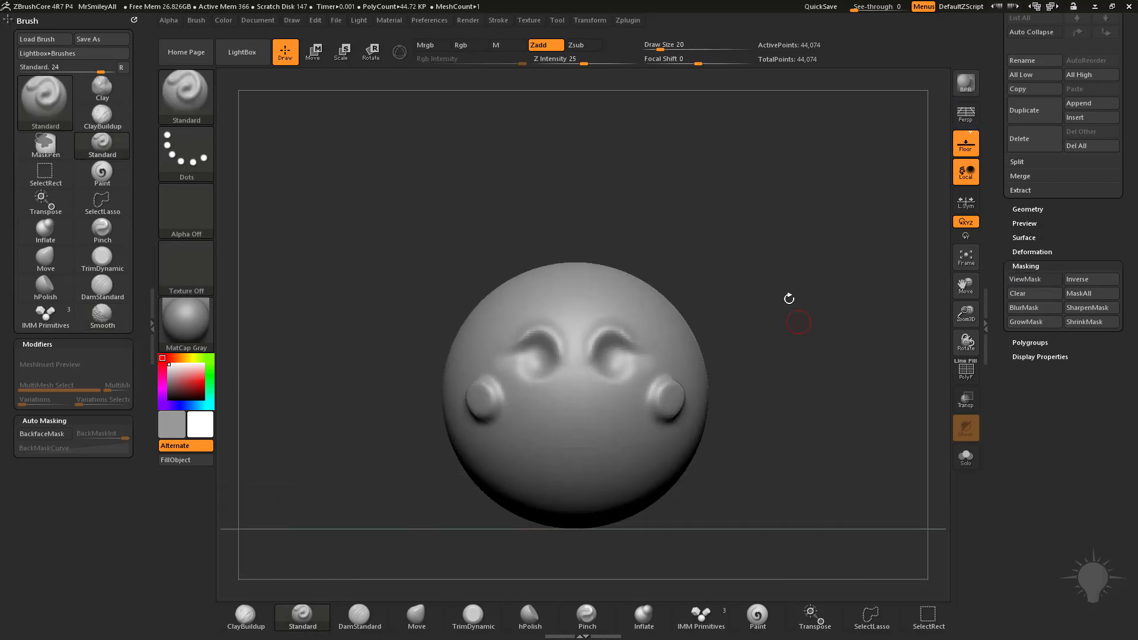
pyautogui.keyDown('ctrl'); pyautogui.click(782, 299); pyautogui.keyUp('ctrl')
pyautogui.moveTo(672, 474)
pyautogui.keyDown('ctrl'); pyautogui.mouseDown()
pyautogui.moveTo(650, 455)
pyautogui.moveTo(652, 466)
pyautogui.mouseUp(); pyautogui.keyUp('ctrl')
pyautogui.moveTo(827, 387); pyautogui.dragTo(782, 373)
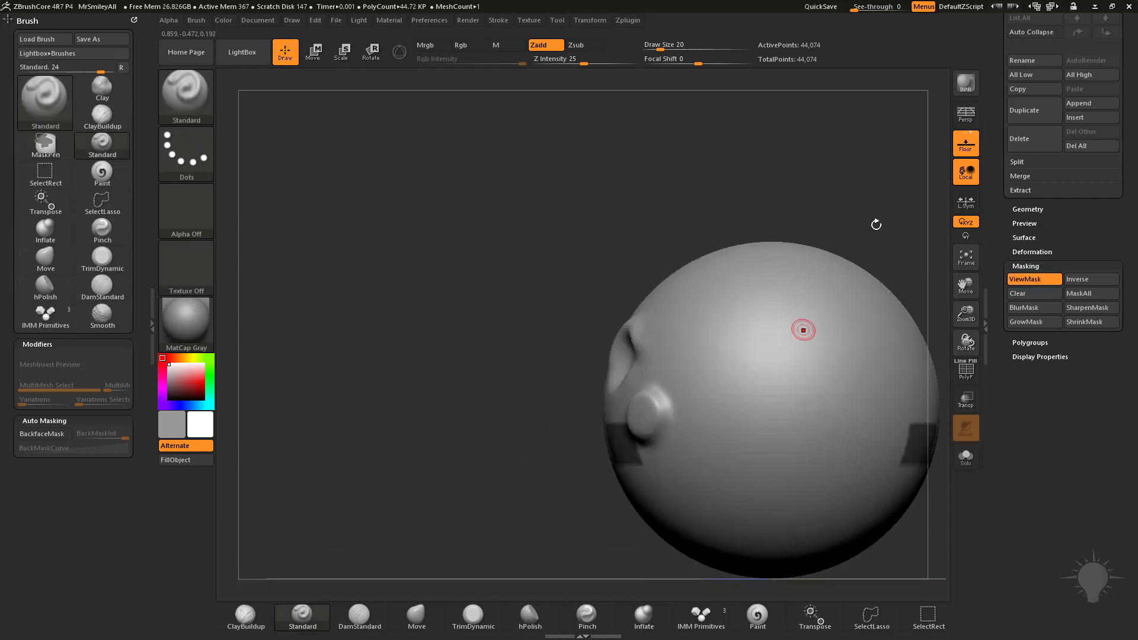
pyautogui.keyDown('alt'); pyautogui.moveTo(902, 178); pyautogui.dragTo(757, 180); pyautogui.keyUp('alt')
pyautogui.keyDown('ctrl'); pyautogui.click(814, 202); pyautogui.keyUp('ctrl')
pyautogui.moveTo(846, 279)
pyautogui.mouseDown()
pyautogui.moveTo(828, 226)
pyautogui.moveTo(854, 293)
pyautogui.moveTo(790, 298)
pyautogui.mouseUp()
# Stretch the unmasked rectangles outward at the front and back with the transpose line and clear the mask
pyautogui.press('w')
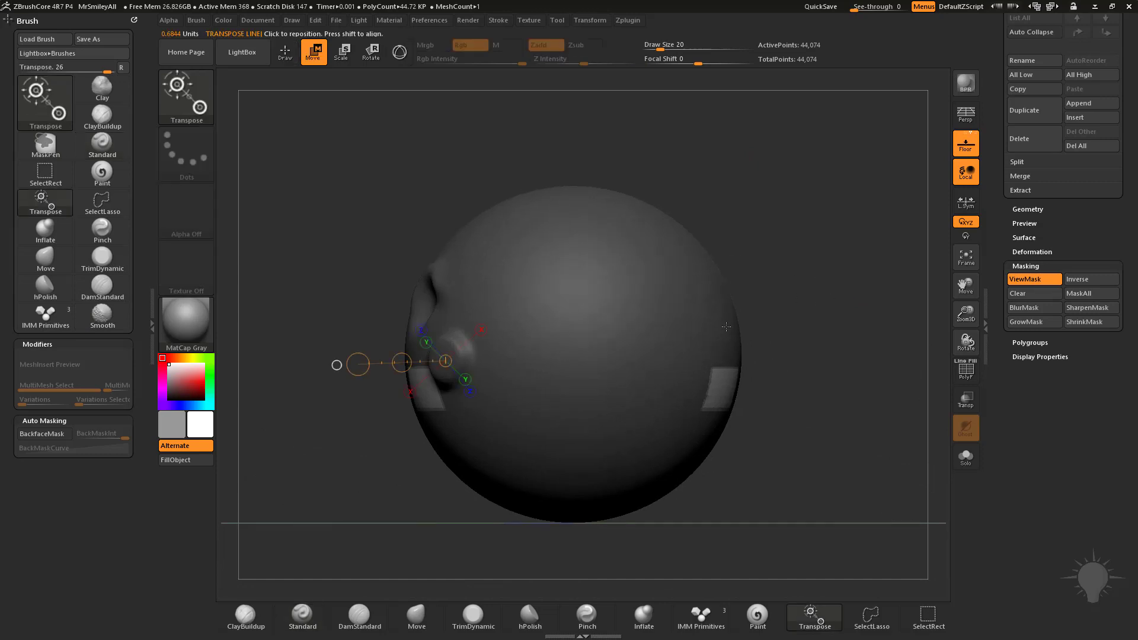
pyautogui.moveTo(907, 378); pyautogui.dragTo(963, 378)
pyautogui.press('q')
pyautogui.moveTo(825, 272)
pyautogui.mouseDown()
pyautogui.moveTo(853, 297)
pyautogui.moveTo(888, 417)
pyautogui.mouseUp()
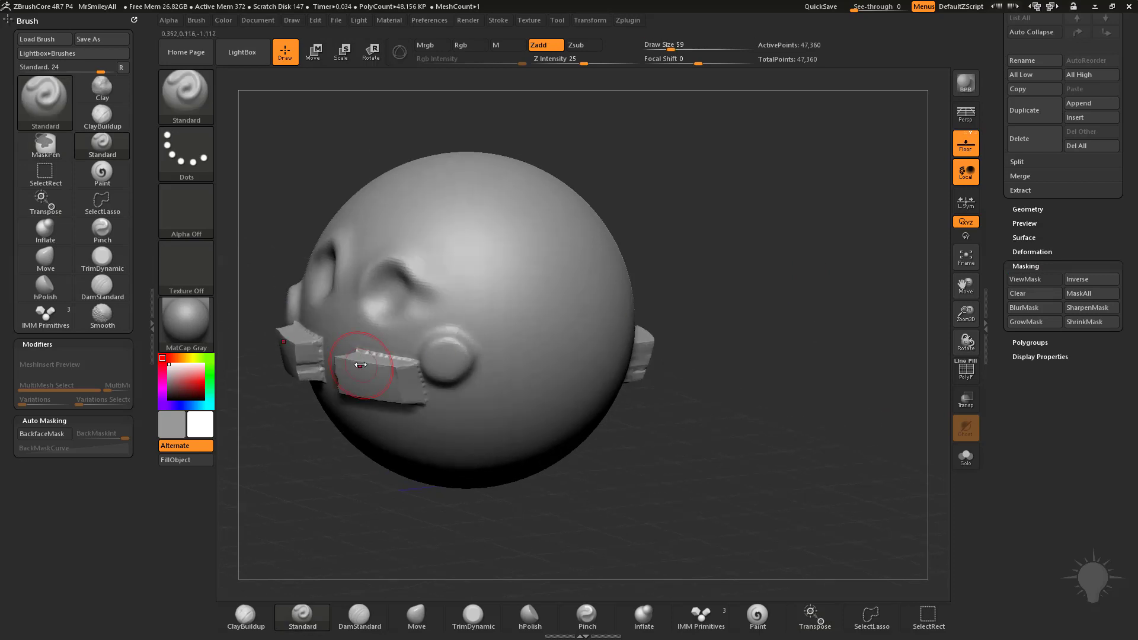
# Smooth the protruding block below the eye and undo both the smoothing and the stretching
pyautogui.keyDown('shift'); pyautogui.moveTo(360, 365); pyautogui.dragTo(422, 389); pyautogui.keyUp('shift')
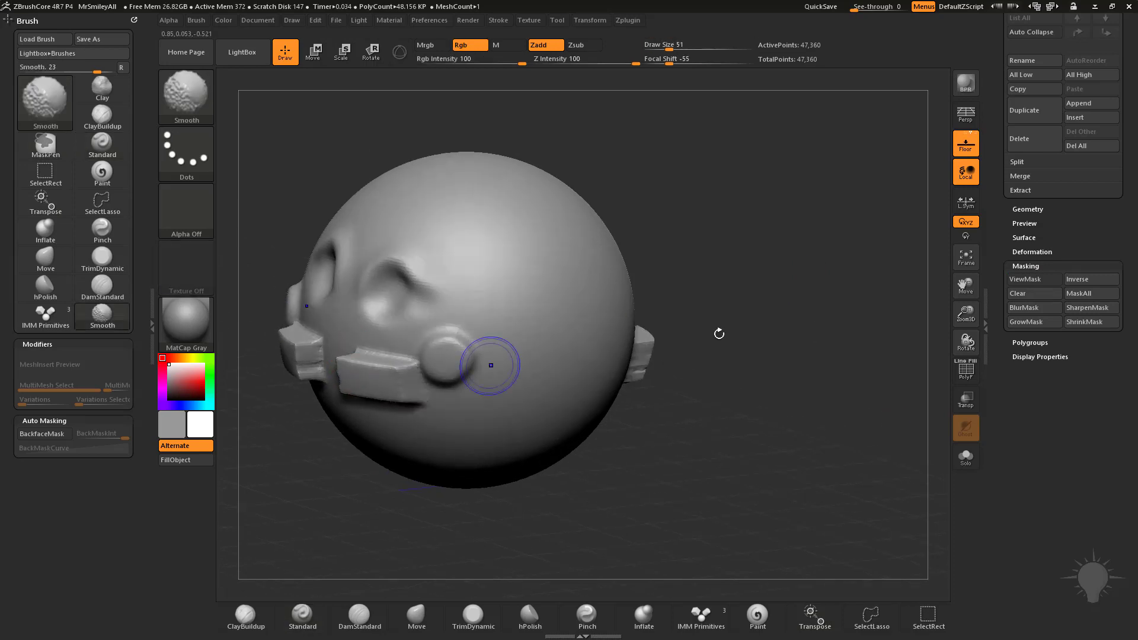
pyautogui.moveTo(765, 344); pyautogui.dragTo(667, 349)
pyautogui.moveTo(765, 344)
pyautogui.mouseDown()
pyautogui.moveTo(611, 349)
pyautogui.moveTo(815, 314)
pyautogui.moveTo(793, 305)
pyautogui.moveTo(795, 286)
pyautogui.moveTo(786, 335)
pyautogui.mouseUp()
pyautogui.hotkey('ctrl', 'z')
pyautogui.hotkey('ctrl', 'z')
# Mask the back half of the head so only the two front rectangles below the eyes remain unmasked
pyautogui.keyDown('ctrl'); pyautogui.click(795, 302); pyautogui.keyUp('ctrl')
pyautogui.moveTo(787, 192)
pyautogui.keyDown('ctrl'); pyautogui.mouseDown()
pyautogui.moveTo(703, 483)
pyautogui.moveTo(658, 502)
pyautogui.mouseUp(); pyautogui.keyUp('ctrl')
pyautogui.moveTo(769, 327)
pyautogui.mouseDown()
pyautogui.moveTo(833, 323)
pyautogui.moveTo(774, 332)
pyautogui.mouseUp()
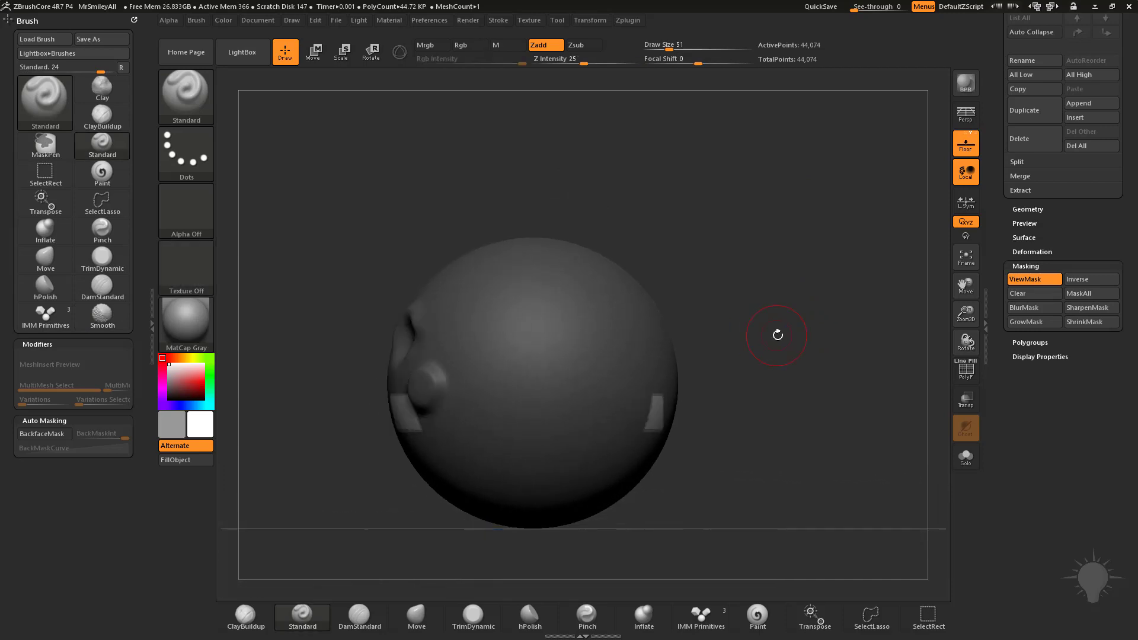
pyautogui.moveTo(782, 228)
pyautogui.keyDown('ctrl'); pyautogui.mouseDown()
pyautogui.moveTo(656, 490)
pyautogui.moveTo(601, 558)
pyautogui.mouseUp(); pyautogui.keyUp('ctrl')
pyautogui.moveTo(737, 357)
pyautogui.mouseDown()
pyautogui.moveTo(727, 314)
pyautogui.moveTo(760, 307)
pyautogui.moveTo(689, 216)
pyautogui.mouseUp()
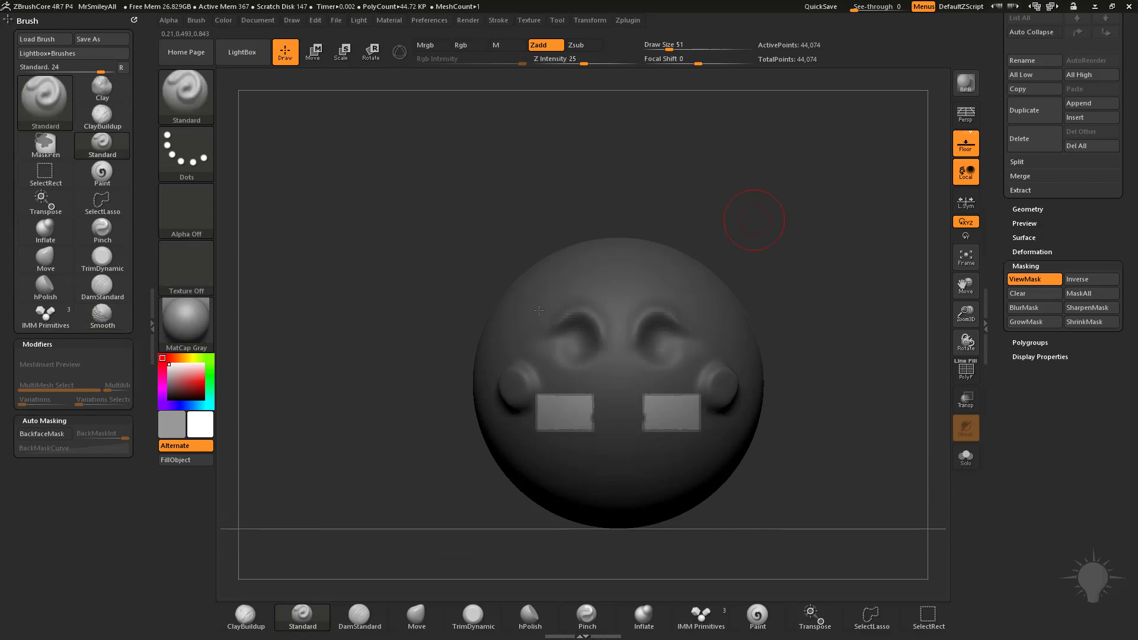
# Unmask a narrow strip between the two front rectangles to join them into one mouth shape
pyautogui.keyDown('alt'); pyautogui.moveTo(815, 323); pyautogui.dragTo(789, 303); pyautogui.keyUp('alt')
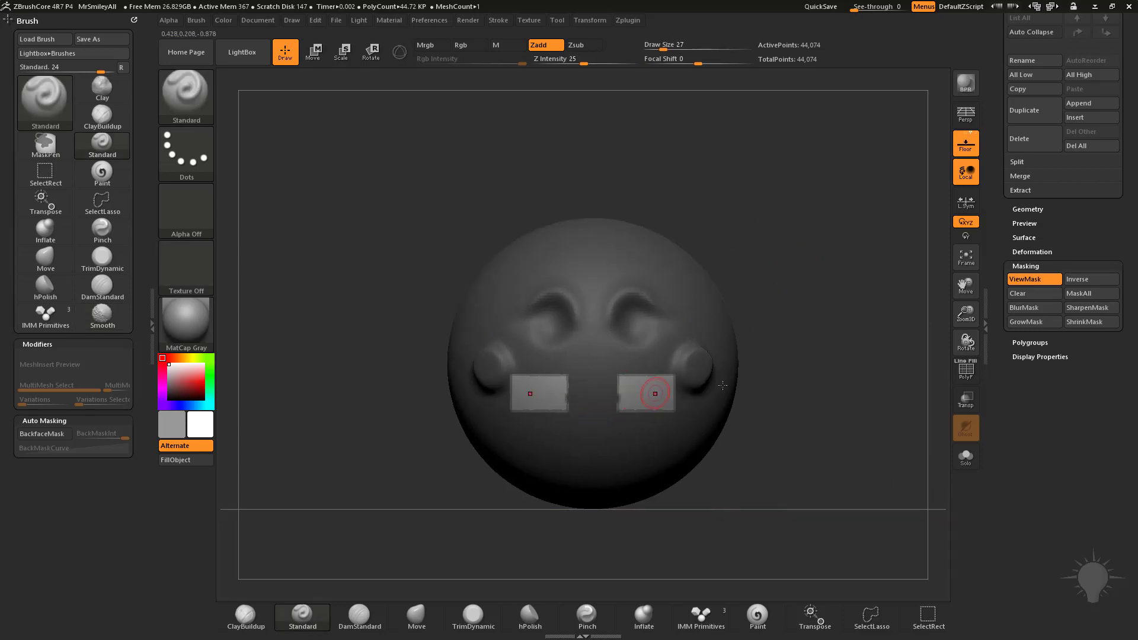
pyautogui.press('ctrl')
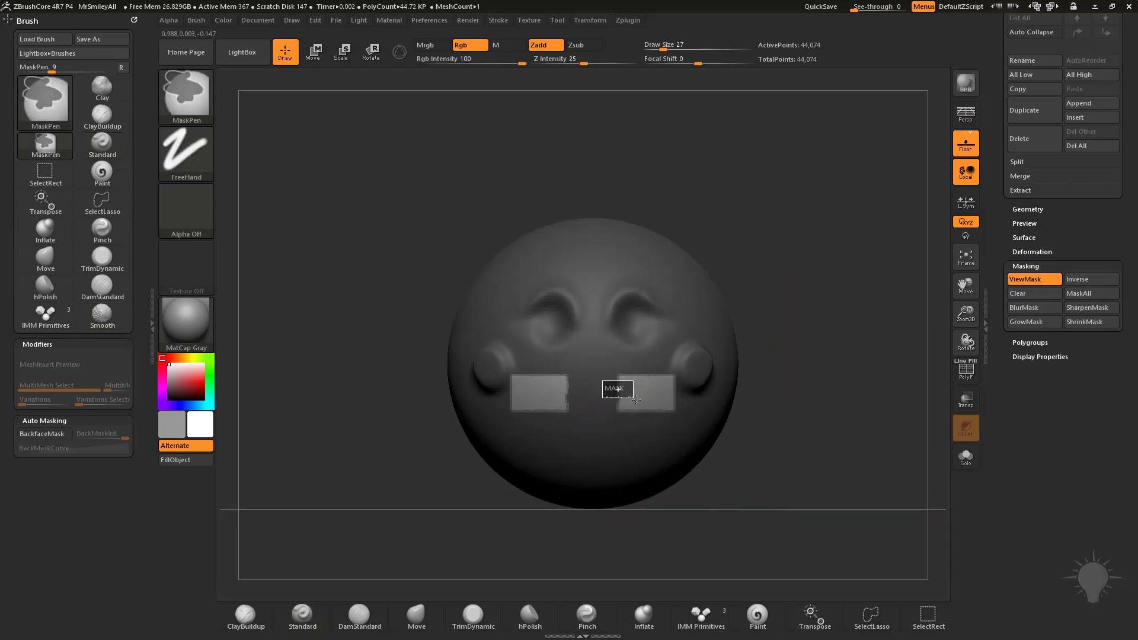
pyautogui.moveTo(832, 358)
pyautogui.mouseDown()
pyautogui.moveTo(759, 315)
pyautogui.moveTo(780, 246)
pyautogui.mouseUp()
pyautogui.press('ctrl')
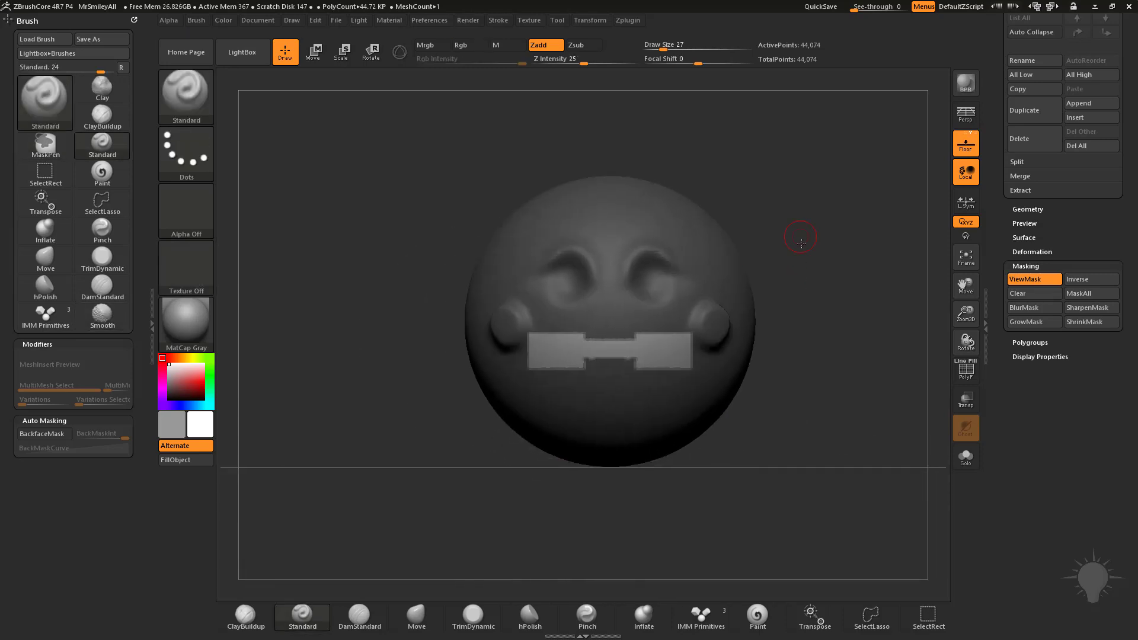
# Invert the mask and invert it back so only the joined mouth shape stays unmasked
pyautogui.keyDown('alt'); pyautogui.moveTo(801, 244); pyautogui.dragTo(850, 309); pyautogui.keyUp('alt')
pyautogui.keyDown('ctrl'); pyautogui.click(868, 296); pyautogui.keyUp('ctrl')
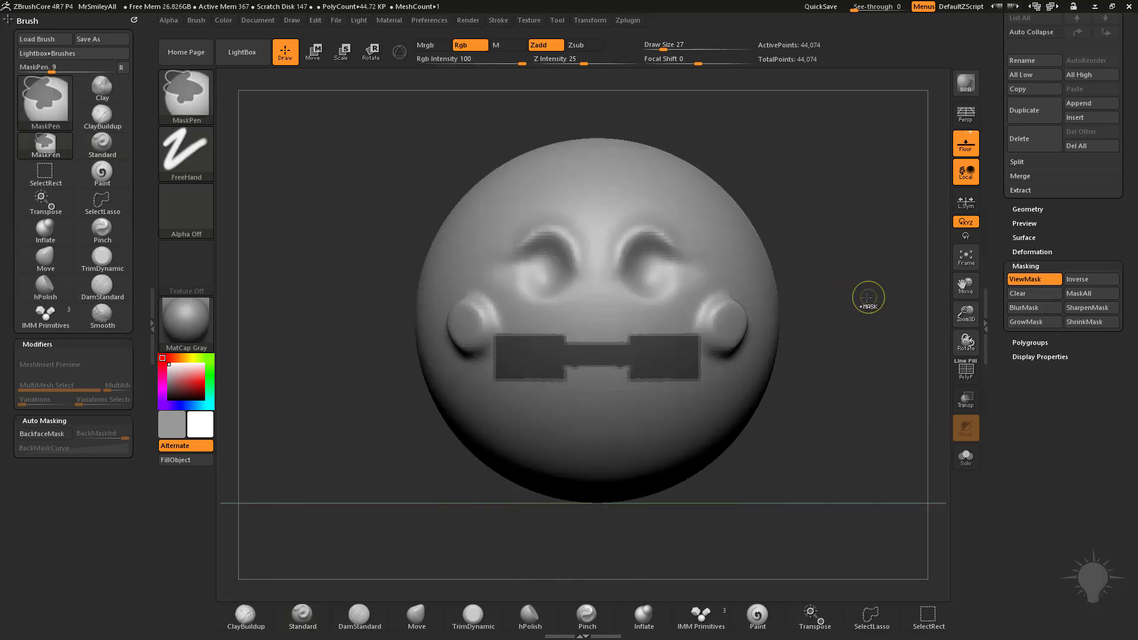
pyautogui.keyDown('ctrl'); pyautogui.click(865, 297); pyautogui.keyUp('ctrl')
pyautogui.keyDown('alt'); pyautogui.moveTo(883, 262); pyautogui.dragTo(838, 287); pyautogui.keyUp('alt')
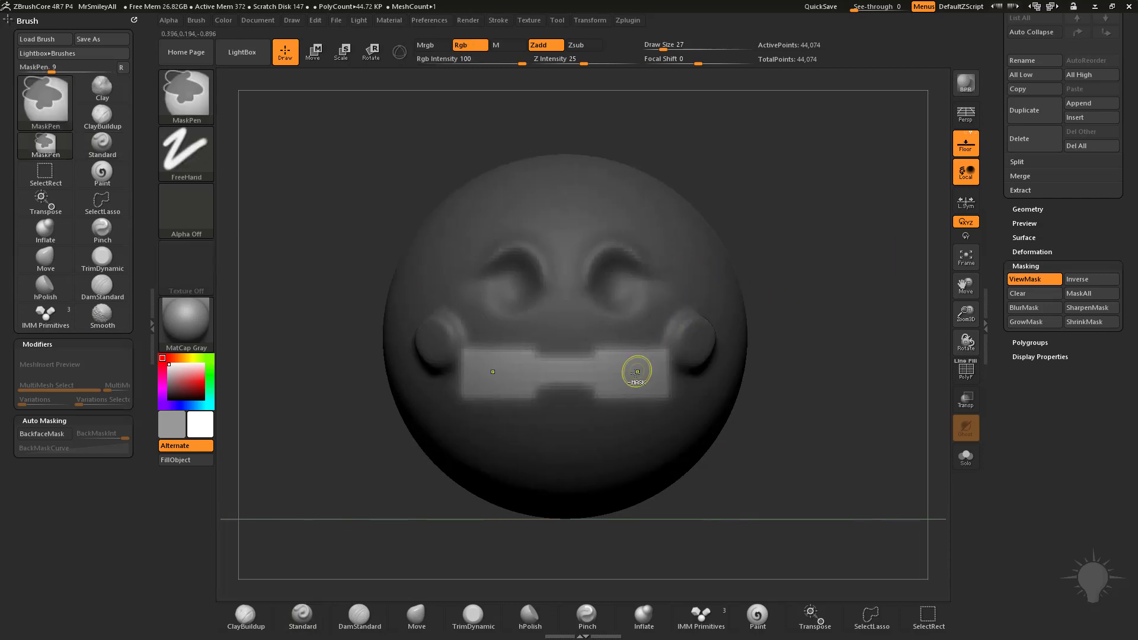
# Push the unmasked mouth shape into the head with the transpose line and clear the mask
pyautogui.moveTo(835, 315); pyautogui.dragTo(792, 338)
pyautogui.press('w')
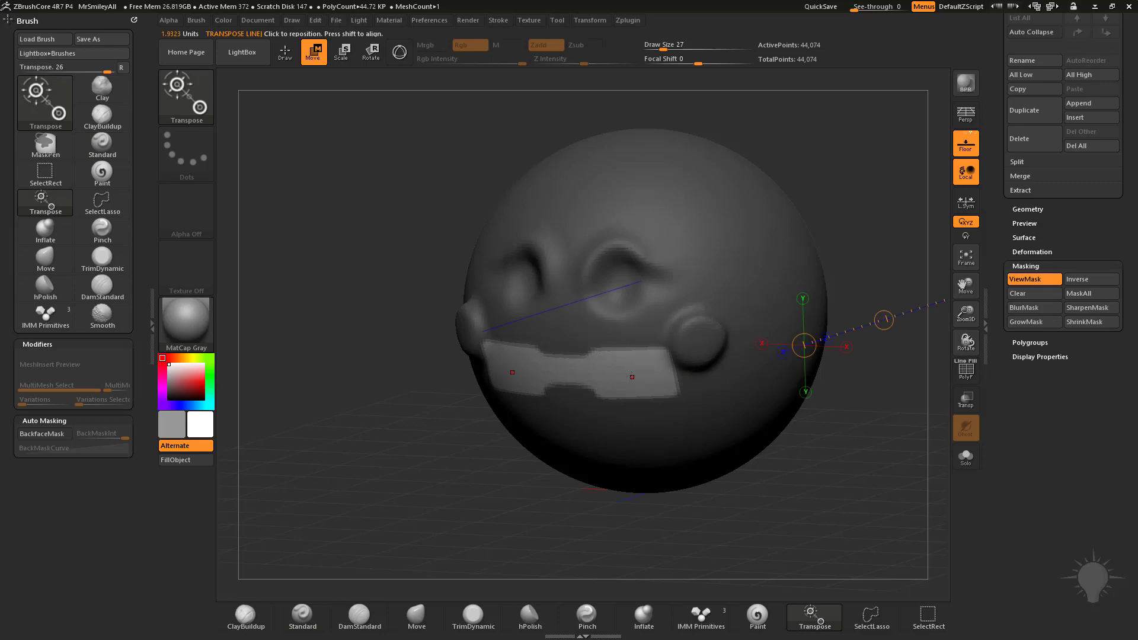
pyautogui.click(628, 374)
pyautogui.keyDown('shift'); pyautogui.moveTo(800, 261); pyautogui.dragTo(860, 308); pyautogui.keyUp('shift')
pyautogui.press('y')
pyautogui.press('y')
pyautogui.moveTo(651, 406); pyautogui.dragTo(642, 394)
pyautogui.moveTo(765, 374)
pyautogui.mouseDown()
pyautogui.moveTo(844, 237)
pyautogui.moveTo(862, 245)
pyautogui.mouseUp()
# Set the draw size to 59 and smooth the edges of the recessed mouth
pyautogui.press('q')
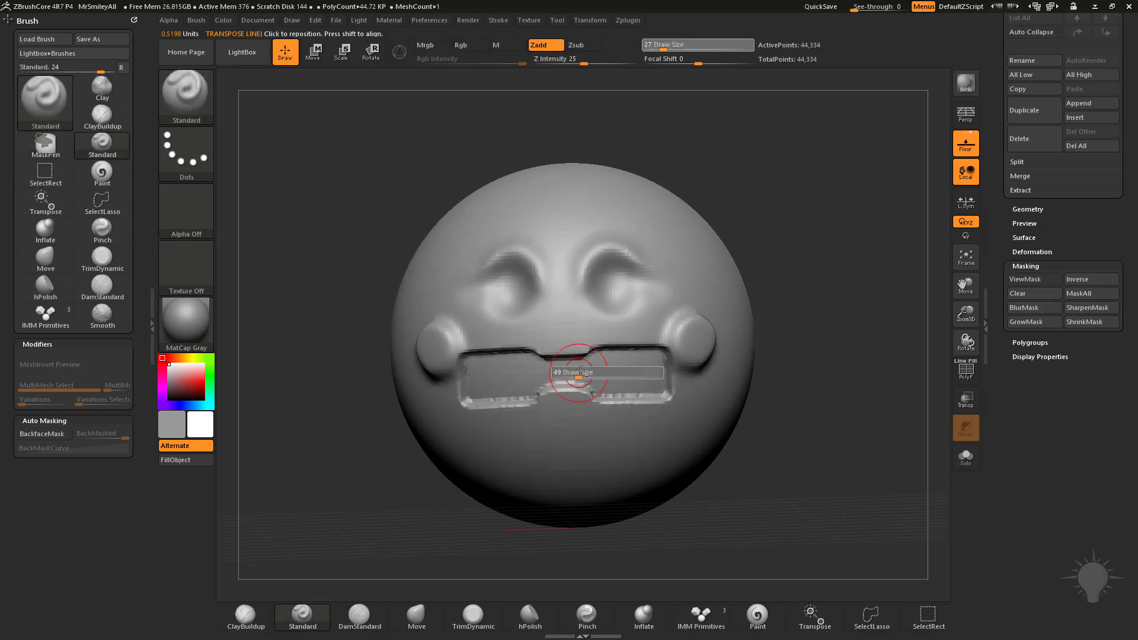
pyautogui.click(581, 373)
pyautogui.moveTo(573, 361)
pyautogui.keyDown('shift'); pyautogui.mouseDown()
pyautogui.moveTo(551, 381)
pyautogui.moveTo(644, 390)
pyautogui.moveTo(612, 359)
pyautogui.mouseUp(); pyautogui.keyUp('shift')
pyautogui.moveTo(879, 306)
pyautogui.keyDown('alt'); pyautogui.mouseDown()
pyautogui.moveTo(843, 320)
pyautogui.moveTo(879, 305)
pyautogui.mouseUp(); pyautogui.keyUp('alt')
pyautogui.moveTo(748, 172)
pyautogui.mouseDown()
pyautogui.moveTo(785, 163)
pyautogui.moveTo(764, 158)
pyautogui.mouseUp()
pyautogui.keyDown('alt'); pyautogui.moveTo(731, 203); pyautogui.dragTo(756, 205); pyautogui.keyUp('alt')
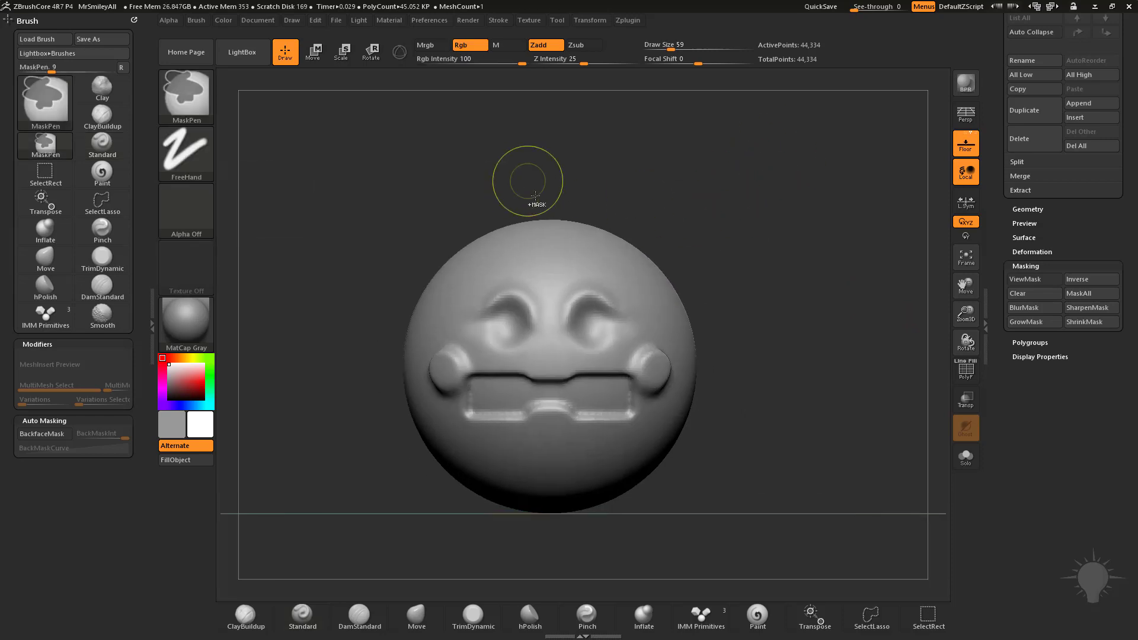
# Choose MaskRect as the masking brush and look through its available stroke types
pyautogui.keyDown('ctrl'); pyautogui.click(202, 95); pyautogui.keyUp('ctrl')
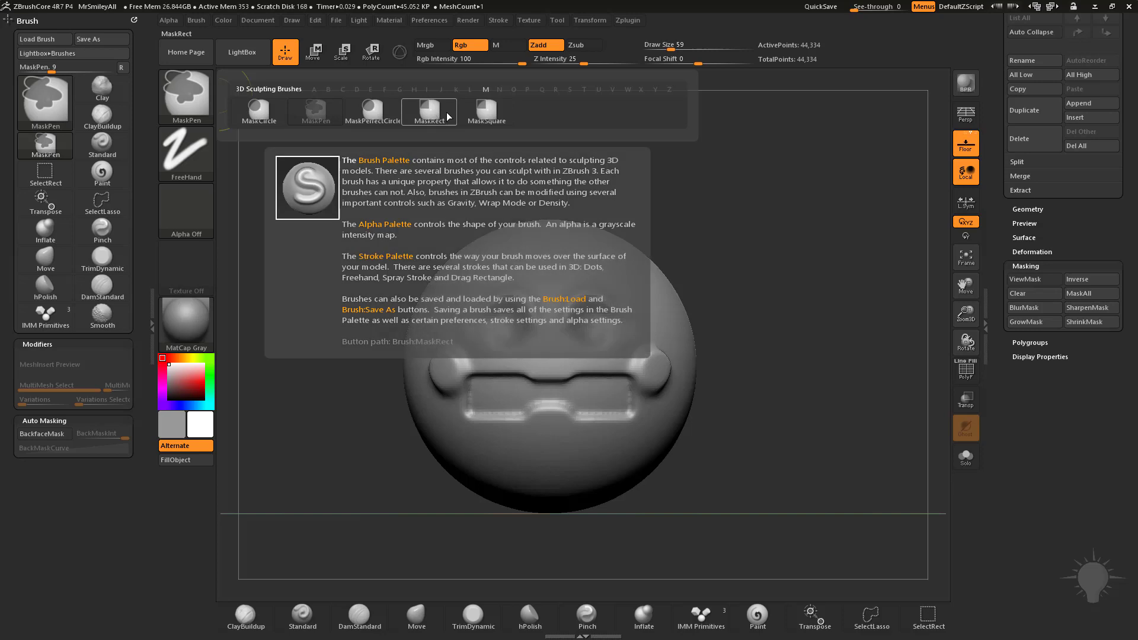
pyautogui.click(436, 114)
pyautogui.press('ctrl')
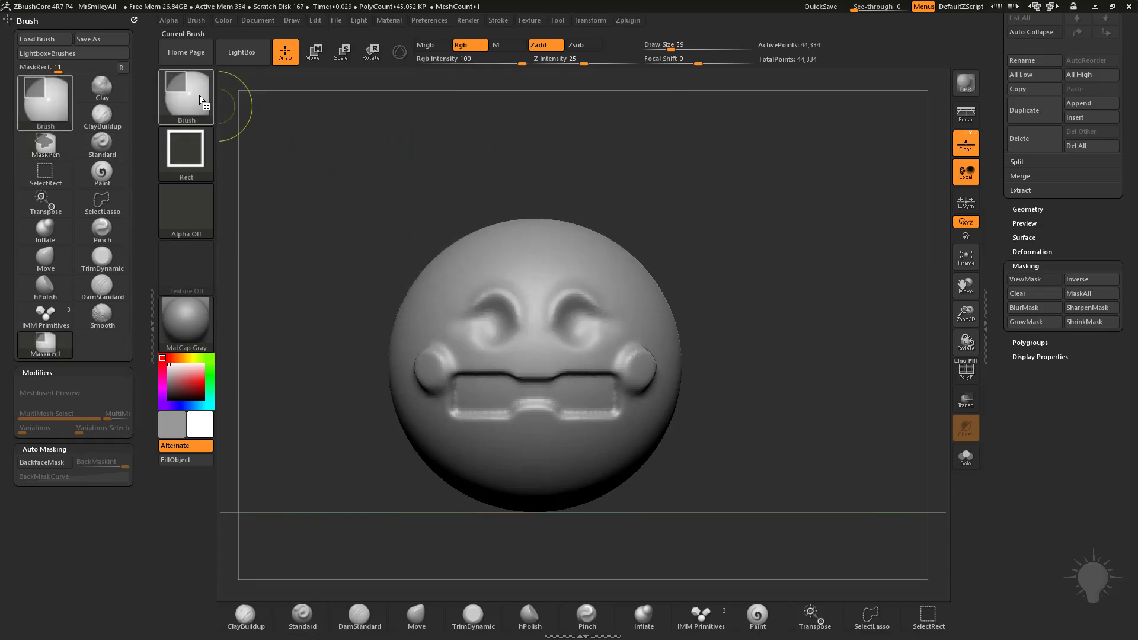
pyautogui.click(199, 157)
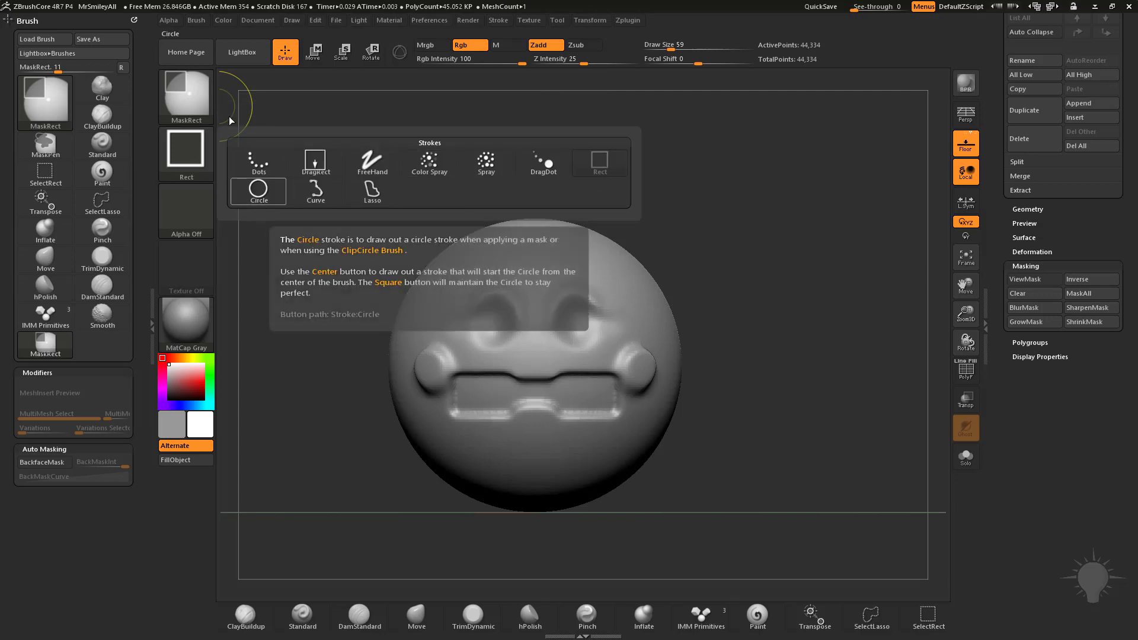
# Switch the masking brush to MaskCircle and look through its stroke types
pyautogui.keyDown('ctrl'); pyautogui.click(179, 92); pyautogui.keyUp('ctrl')
pyautogui.click(276, 110)
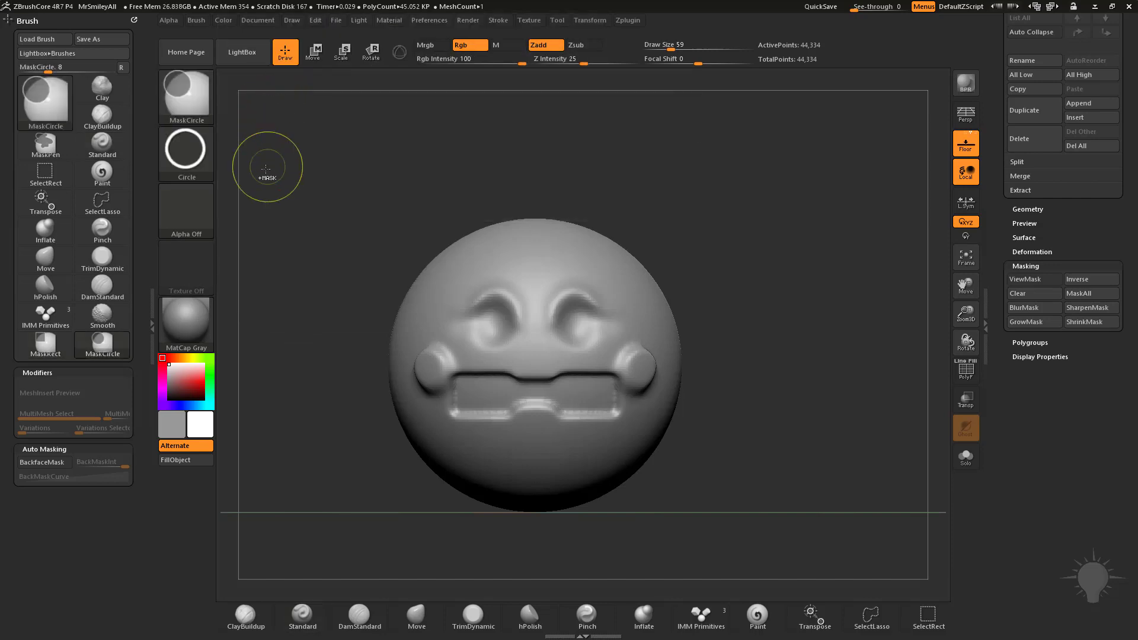
pyautogui.click(188, 161)
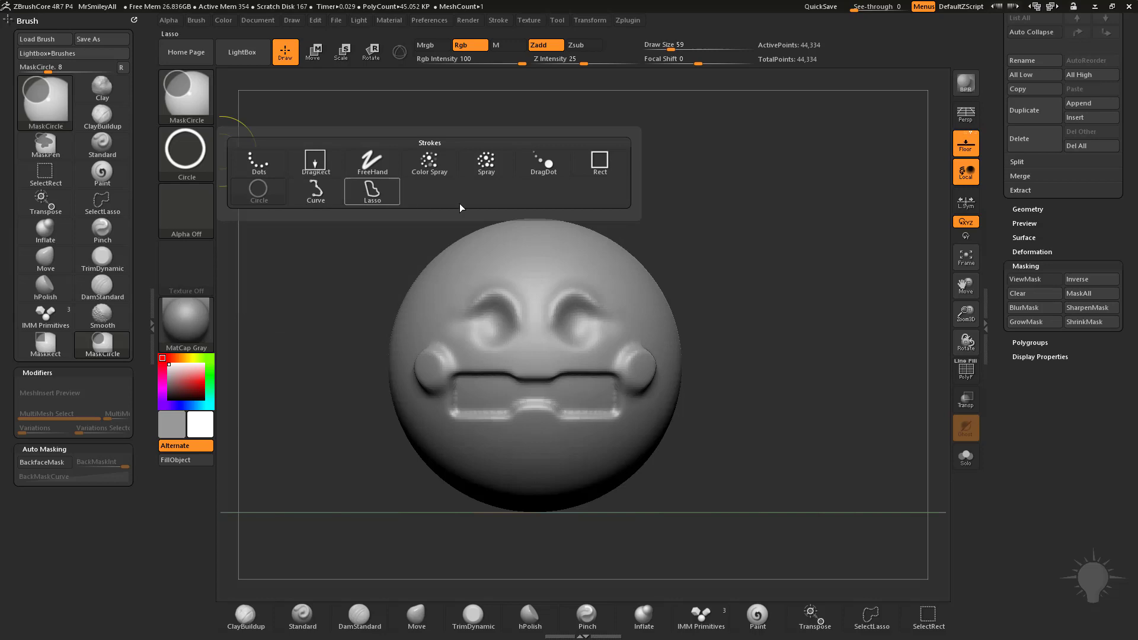
pyautogui.click(208, 100)
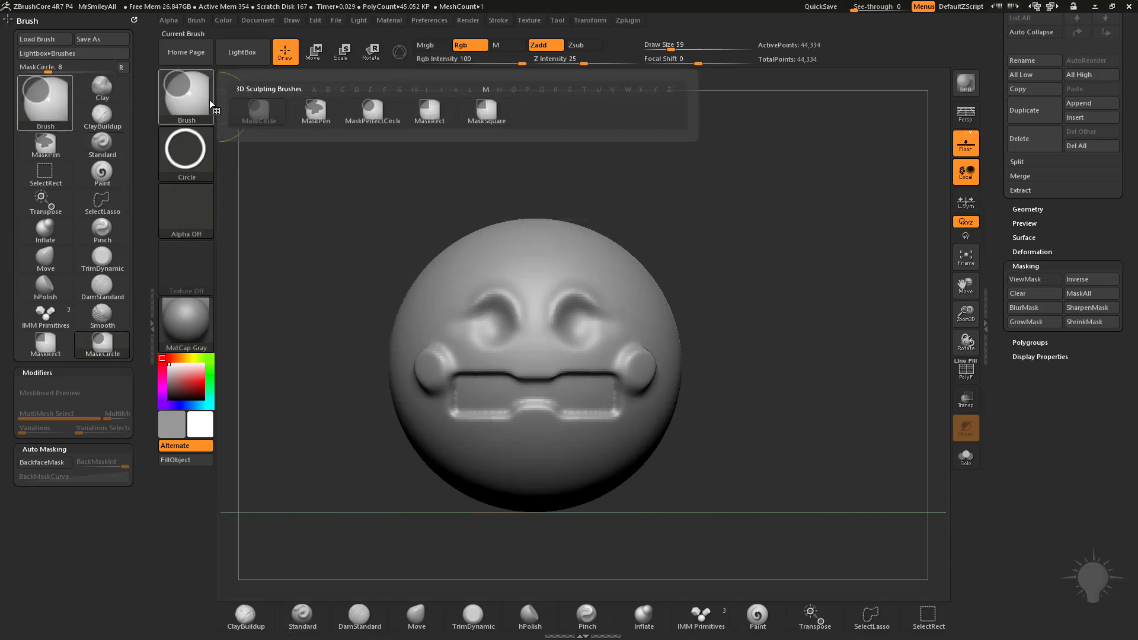
# Switch the masking brush to MaskRect, try MaskSquare and return to MaskRect
pyautogui.click(446, 116)
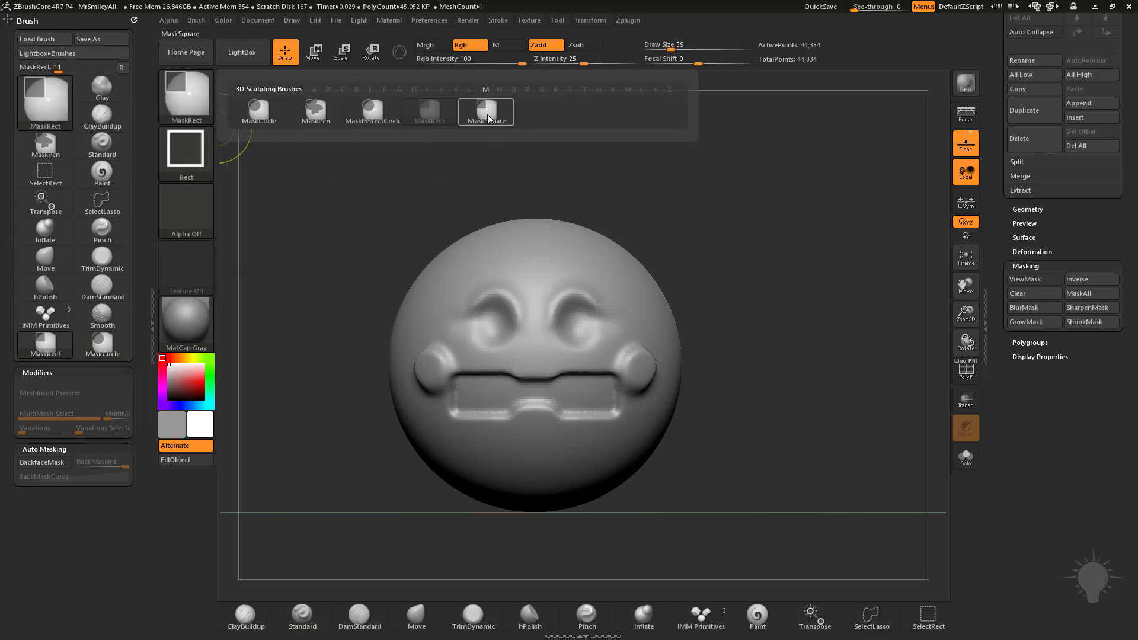
pyautogui.click(486, 116)
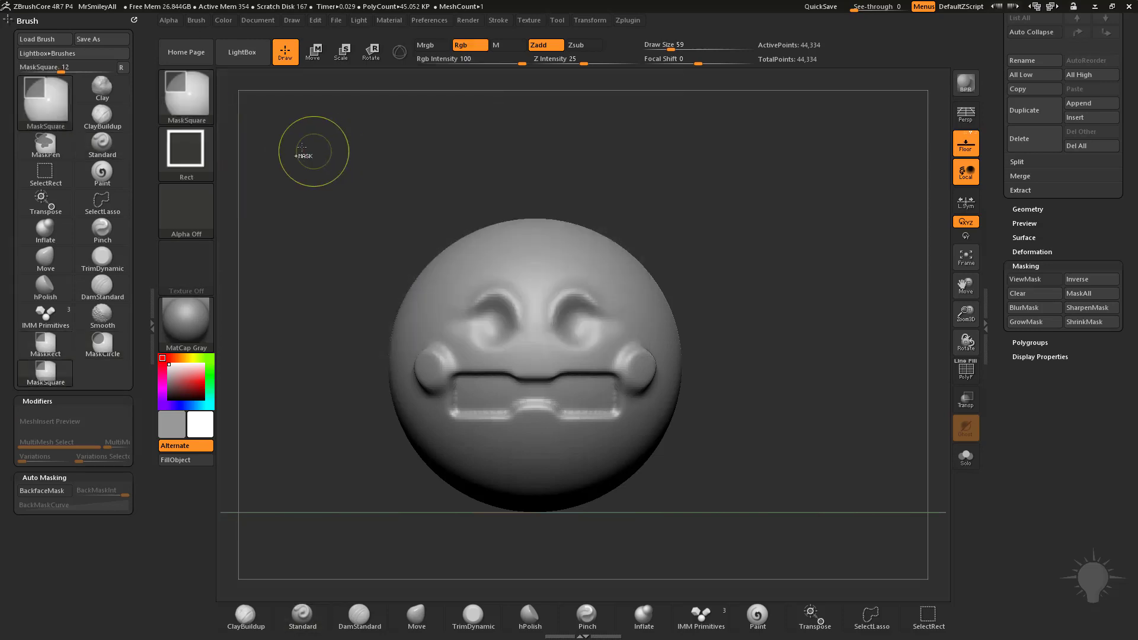
pyautogui.click(184, 100)
pyautogui.keyDown('ctrl'); pyautogui.click(427, 112); pyautogui.keyUp('ctrl')
pyautogui.keyDown('alt'); pyautogui.moveTo(686, 195); pyautogui.dragTo(656, 182); pyautogui.keyUp('alt')
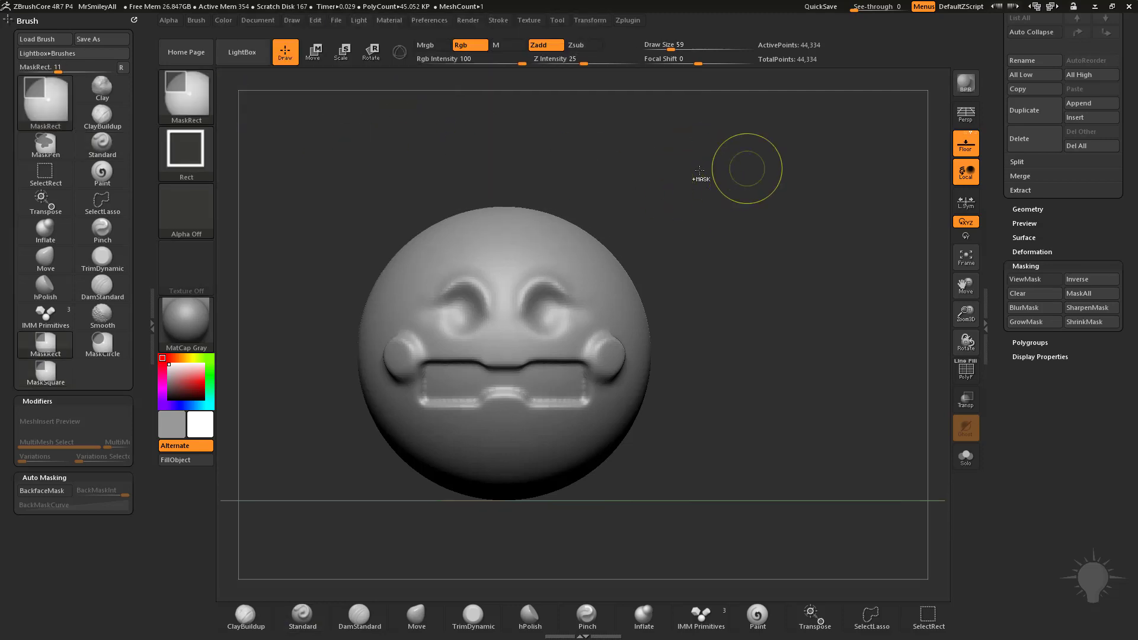
# Remesh the head with MaskRect active, and draw and undo a rectangular mask beside the eye
pyautogui.press('b')
pyautogui.press('m')
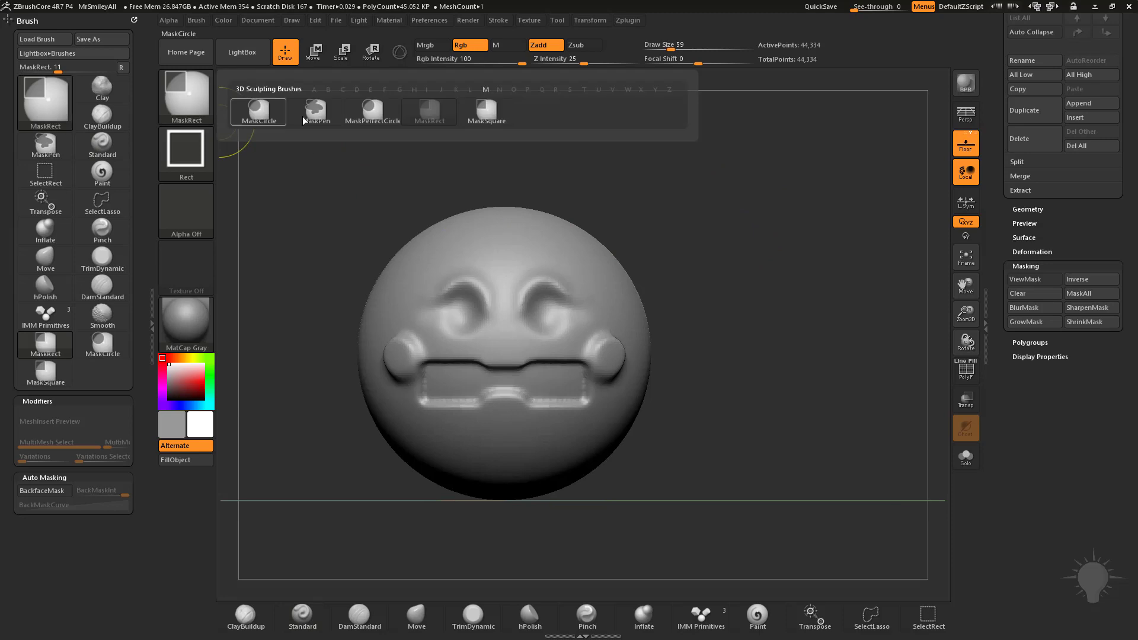
pyautogui.click(430, 113)
pyautogui.keyDown('ctrl'); pyautogui.moveTo(728, 236); pyautogui.dragTo(812, 285); pyautogui.keyUp('ctrl')
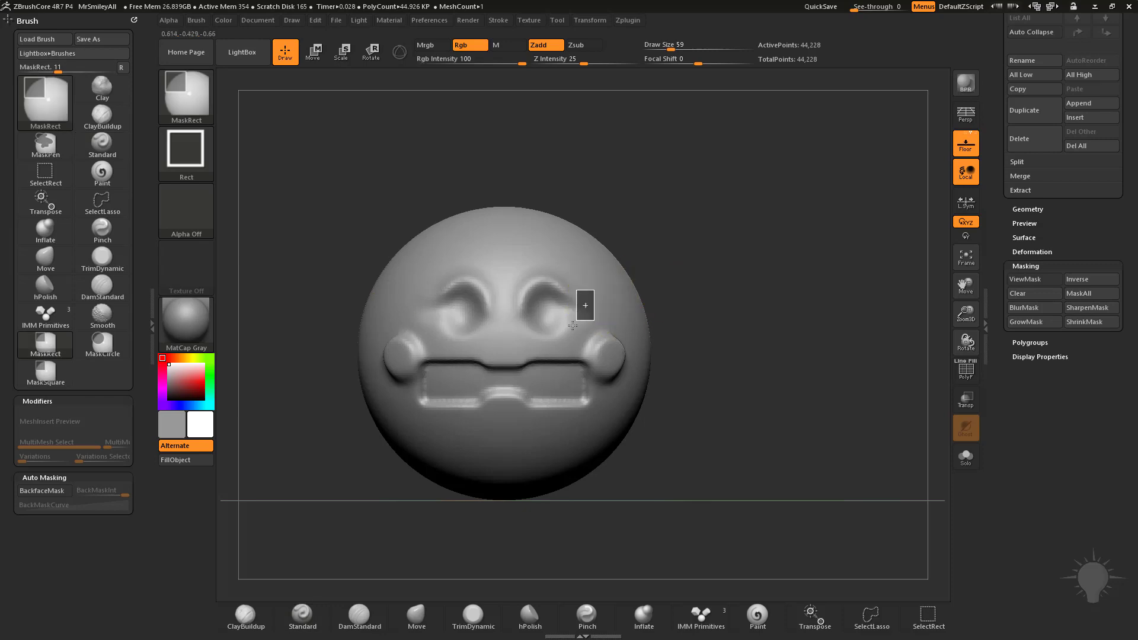
pyautogui.moveTo(527, 375)
pyautogui.keyDown('ctrl'); pyautogui.mouseDown()
pyautogui.moveTo(551, 327)
pyautogui.moveTo(543, 345)
pyautogui.mouseUp(); pyautogui.keyUp('ctrl')
pyautogui.hotkey('ctrl', 'z')
# Paint freehand masks around both eyes with MaskPen and clear the mask
pyautogui.keyDown('ctrl'); pyautogui.click(191, 102); pyautogui.keyUp('ctrl')
pyautogui.moveTo(617, 300)
pyautogui.keyDown('ctrl'); pyautogui.mouseDown()
pyautogui.moveTo(554, 333)
pyautogui.moveTo(593, 345)
pyautogui.mouseUp(); pyautogui.keyUp('ctrl')
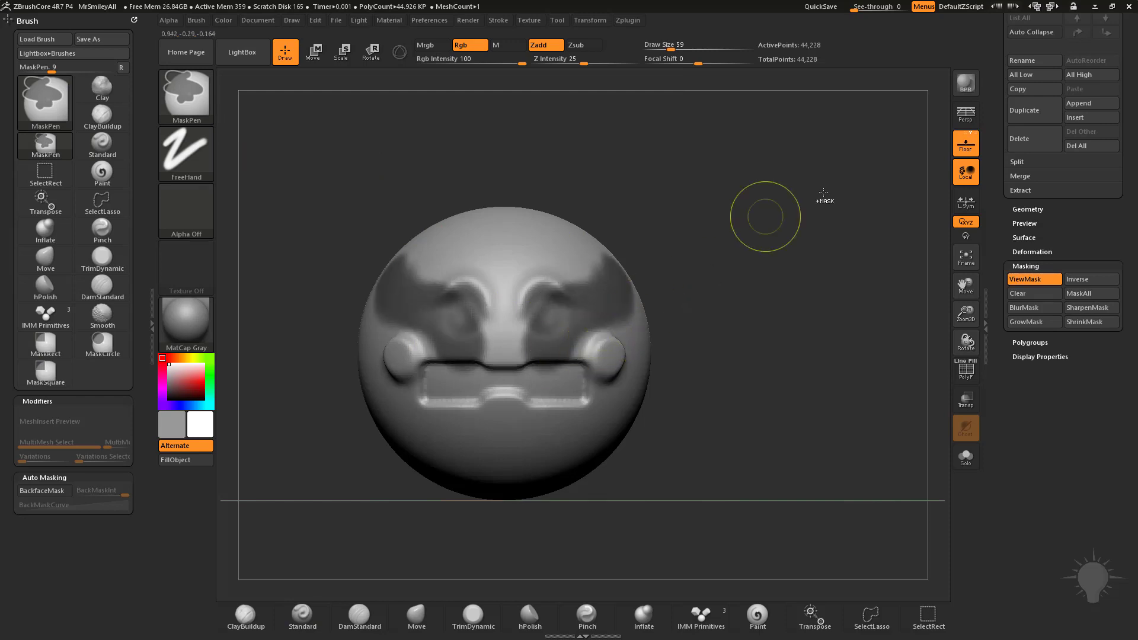
pyautogui.keyDown('ctrl'); pyautogui.moveTo(832, 148); pyautogui.dragTo(581, 326); pyautogui.keyUp('ctrl')
pyautogui.keyDown('ctrl'); pyautogui.moveTo(723, 333); pyautogui.dragTo(756, 317); pyautogui.keyUp('ctrl')
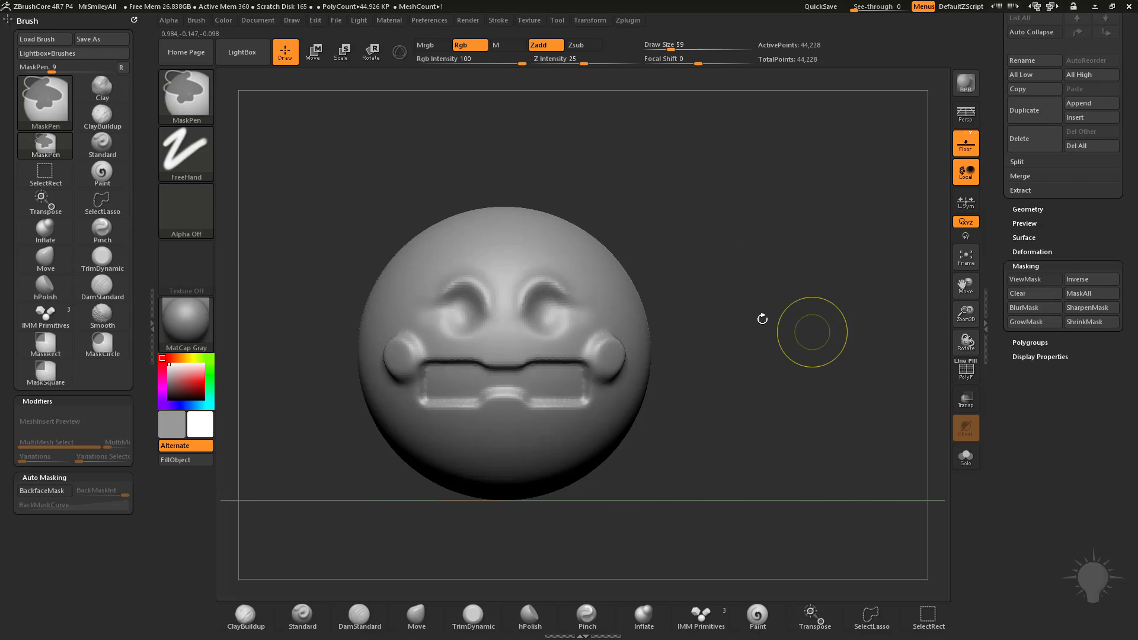
# Mask a rectangle over the outer half of each eye with MaskRect and clear the mask
pyautogui.keyDown('ctrl'); pyautogui.click(186, 95); pyautogui.keyUp('ctrl')
pyautogui.click(429, 110)
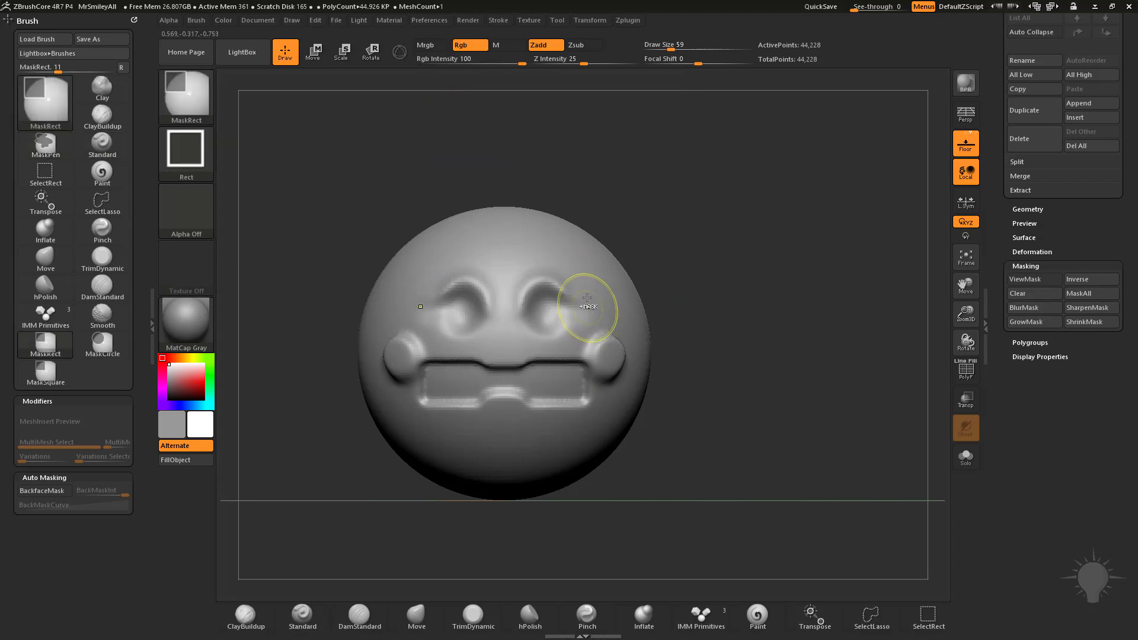
pyautogui.keyDown('ctrl'); pyautogui.moveTo(530, 342); pyautogui.dragTo(614, 345); pyautogui.keyUp('ctrl')
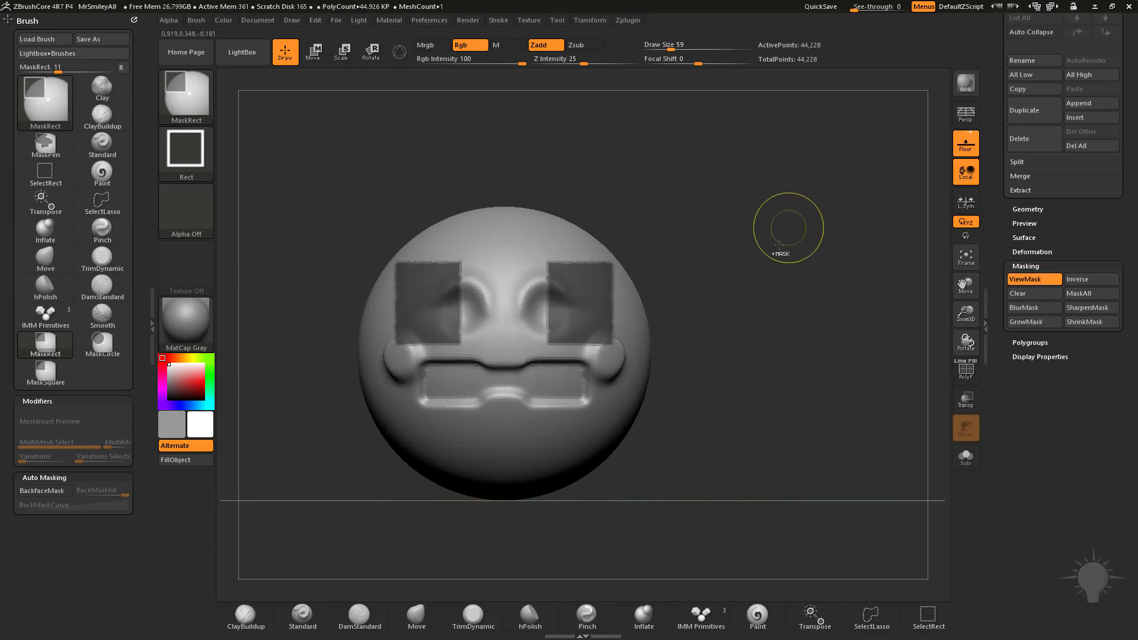
pyautogui.hotkey('ctrl', 'h')
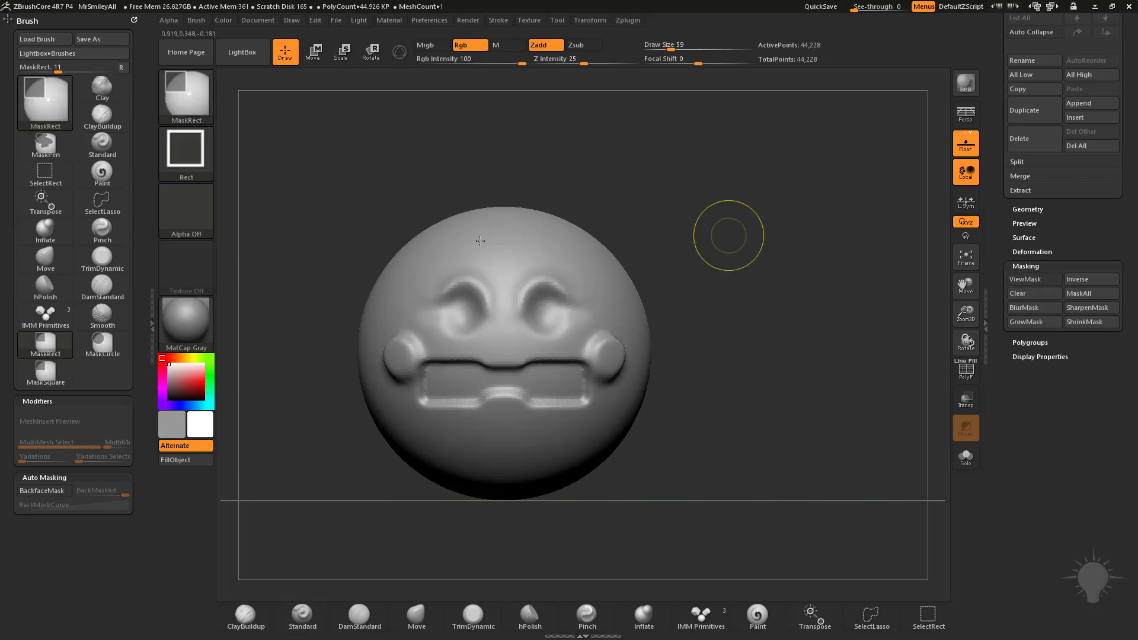
# Draw square masks over the round cheek knobs with MaskSquare and clear the mask
pyautogui.click(484, 116)
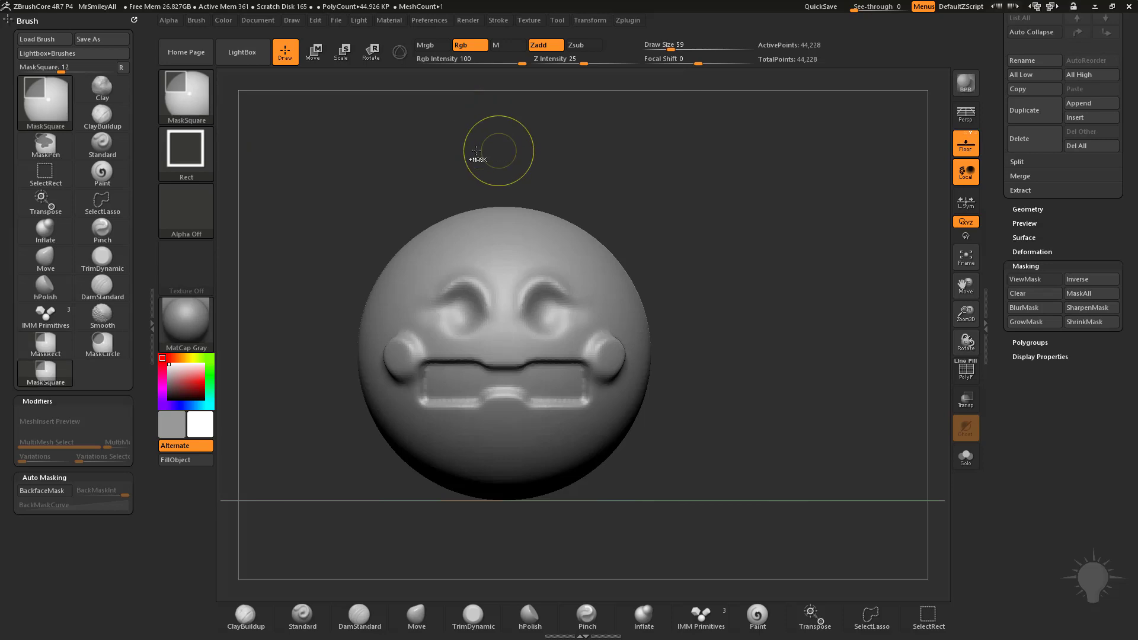
pyautogui.keyDown('ctrl'); pyautogui.moveTo(585, 318); pyautogui.dragTo(596, 360); pyautogui.keyUp('ctrl')
pyautogui.hotkey('ctrl', 'h')
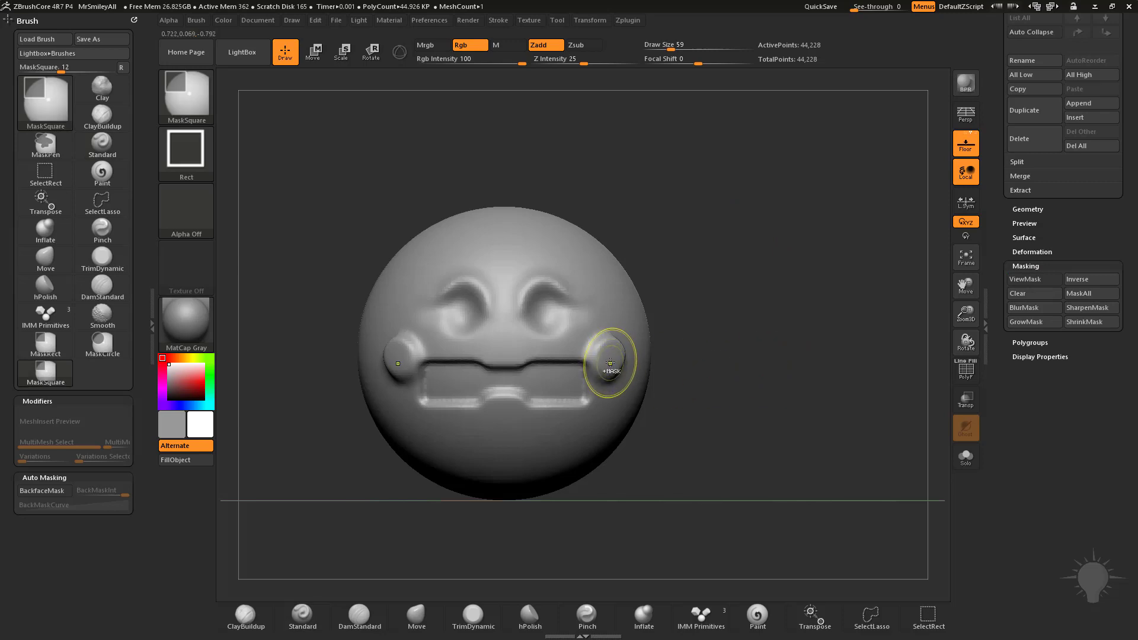
pyautogui.moveTo(630, 378)
pyautogui.keyDown('ctrl'); pyautogui.mouseDown()
pyautogui.moveTo(659, 409)
pyautogui.moveTo(632, 384)
pyautogui.moveTo(645, 389)
pyautogui.mouseUp(); pyautogui.keyUp('ctrl')
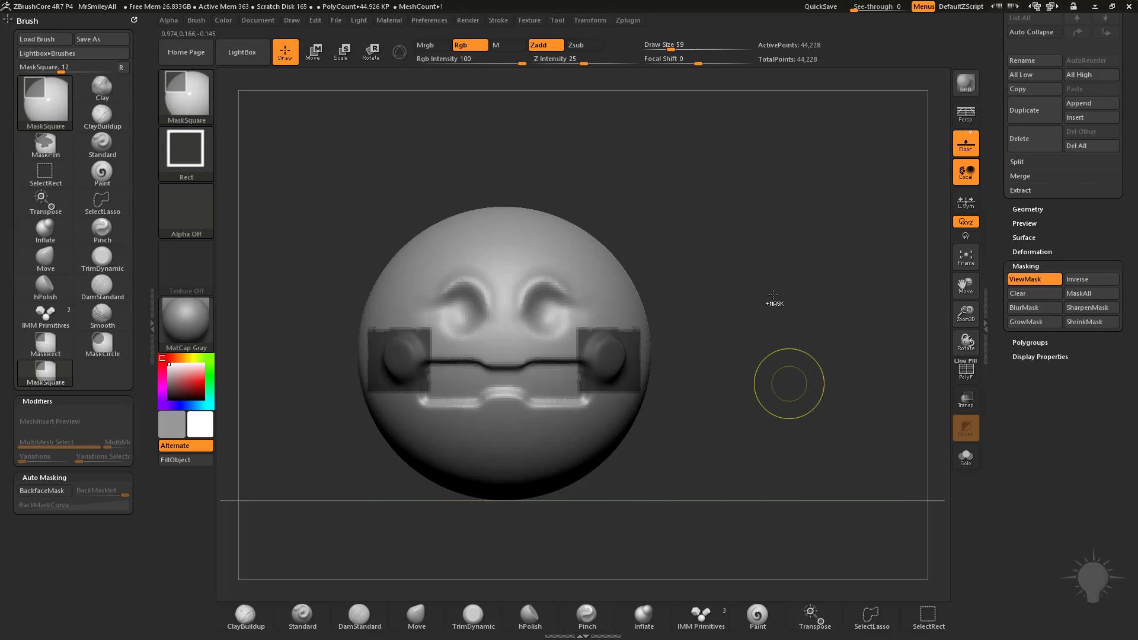
pyautogui.keyDown('ctrl'); pyautogui.click(818, 394); pyautogui.keyUp('ctrl')
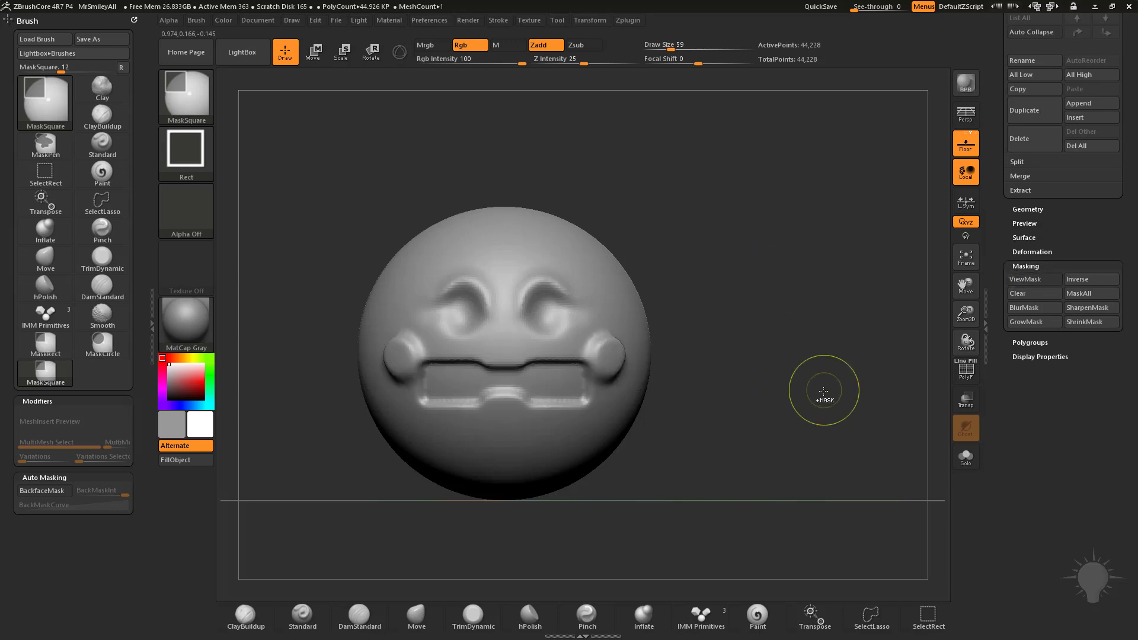
# Draw a circular mask at the side of the face with MaskCircle and clear it
pyautogui.click(203, 157)
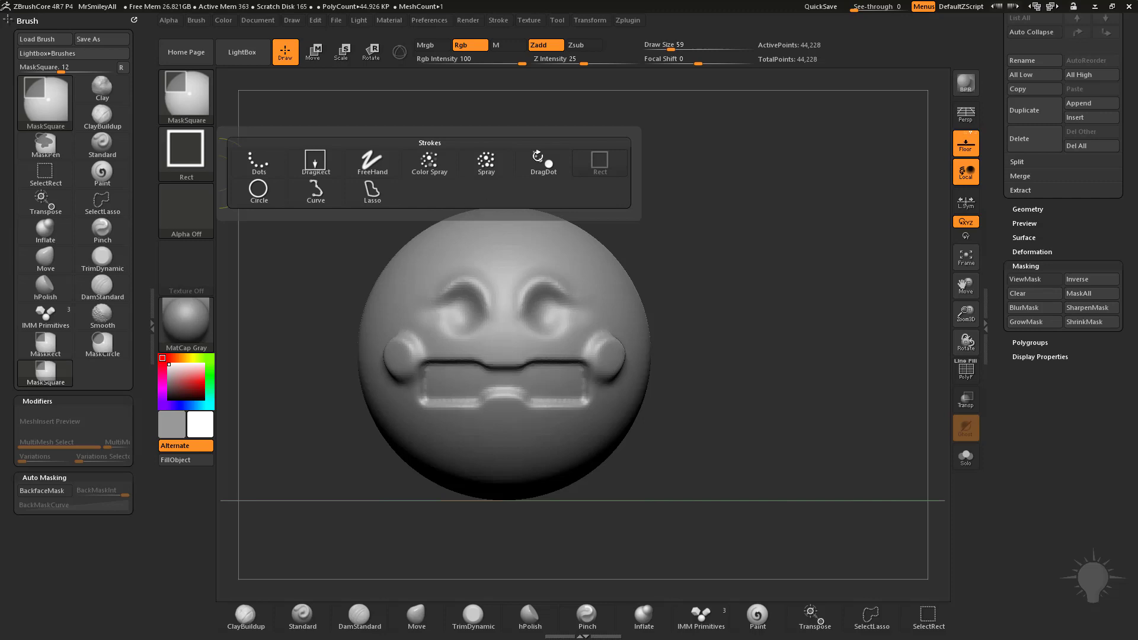
pyautogui.press('b')
pyautogui.press('m')
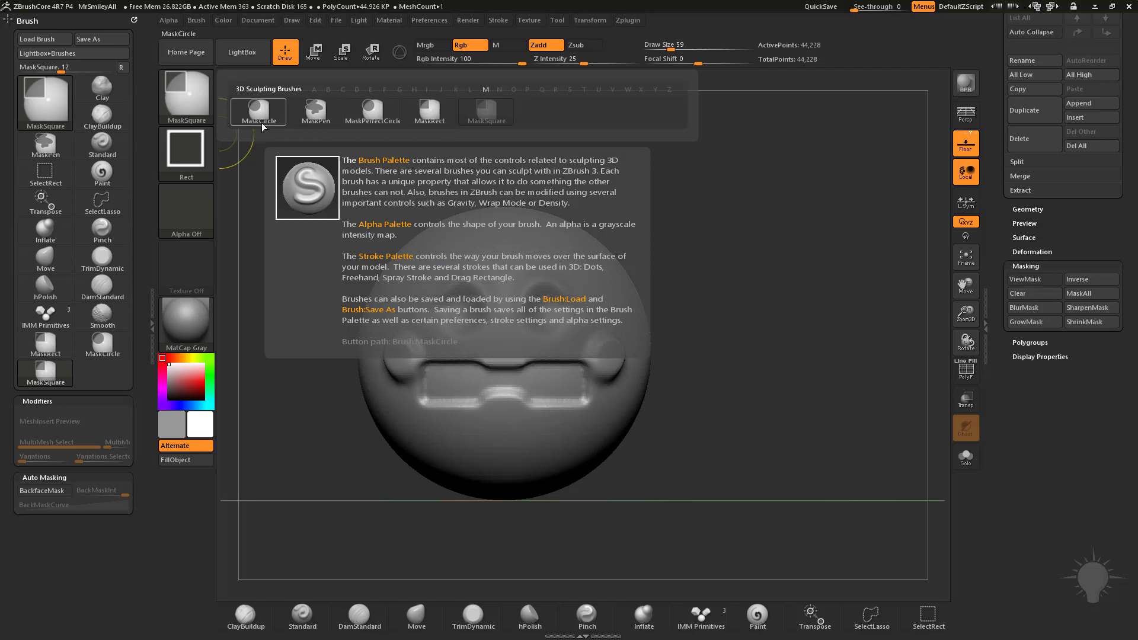
pyautogui.keyDown('ctrl'); pyautogui.click(269, 125); pyautogui.keyUp('ctrl')
pyautogui.moveTo(669, 255)
pyautogui.keyDown('ctrl'); pyautogui.mouseDown()
pyautogui.moveTo(759, 313)
pyautogui.moveTo(565, 276)
pyautogui.moveTo(706, 225)
pyautogui.moveTo(635, 414)
pyautogui.mouseUp(); pyautogui.keyUp('ctrl')
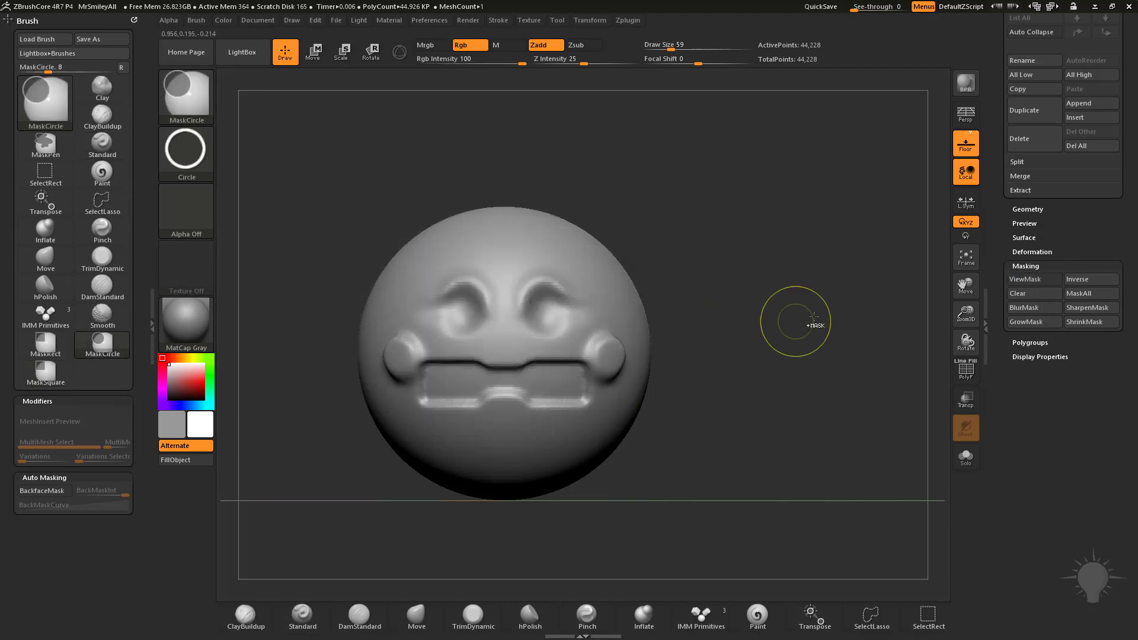
# Choose MaskPerfectCircle as the masking brush
pyautogui.press('b')
pyautogui.press('m')
pyautogui.click(376, 112)
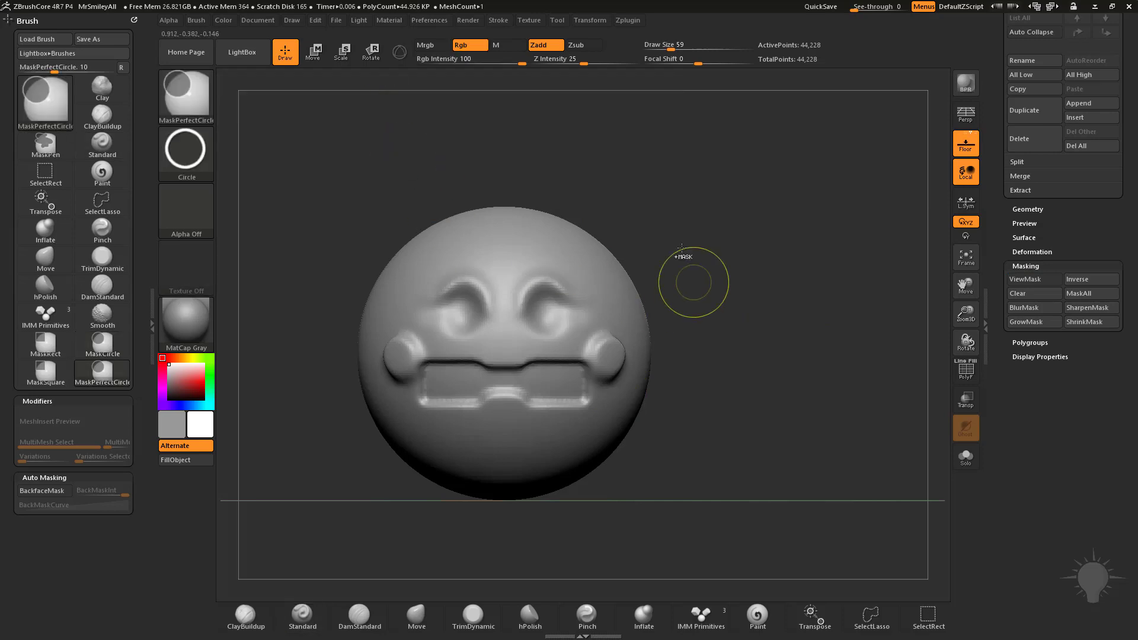
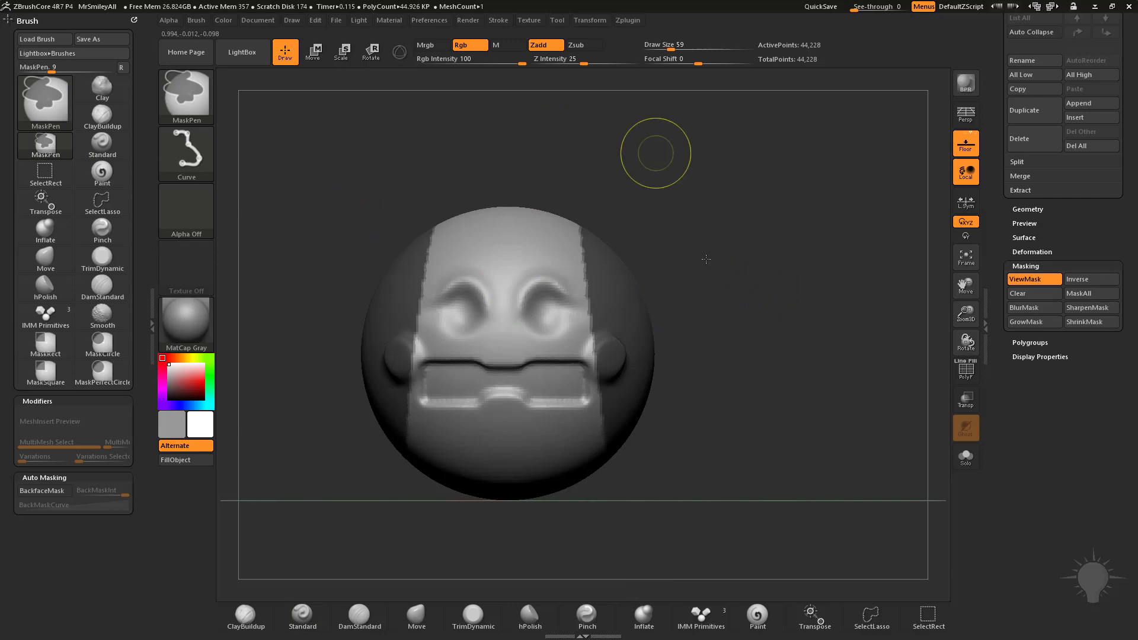
# Mask the head's sides from a vertical line beside the eyes, subtract the outer parts along a slanted line, and clear the mask
pyautogui.keyDown('ctrl'); pyautogui.moveTo(574, 140); pyautogui.dragTo(573, 541); pyautogui.keyUp('ctrl')
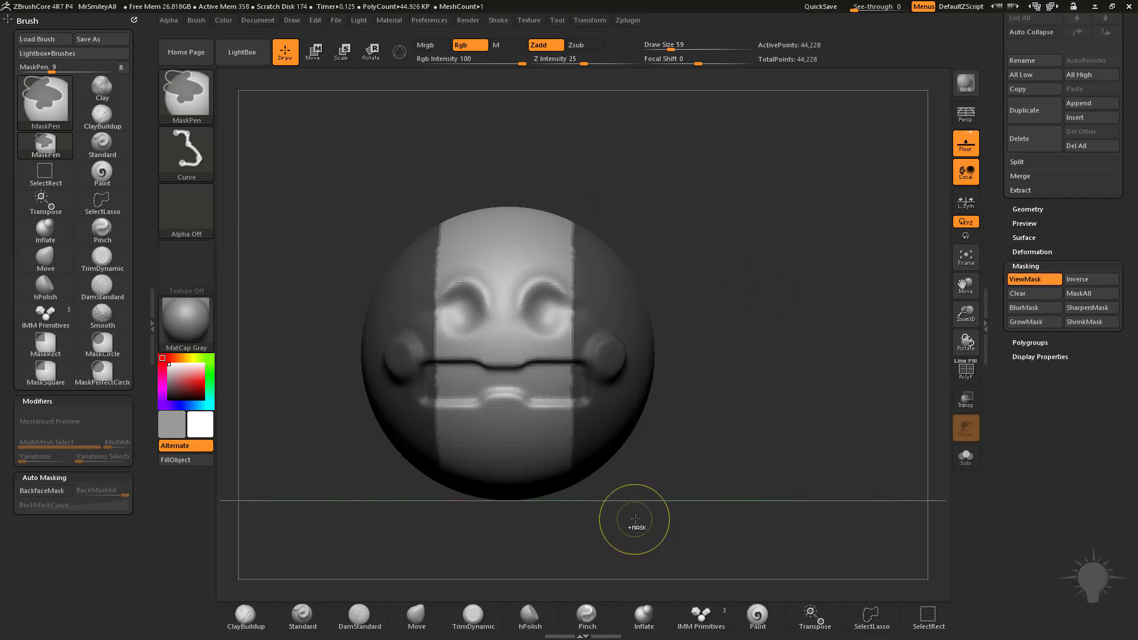
pyautogui.moveTo(609, 146)
pyautogui.keyDown('ctrl'); pyautogui.mouseDown()
pyautogui.moveTo(629, 500)
pyautogui.moveTo(649, 523)
pyautogui.mouseUp(); pyautogui.keyUp('ctrl')
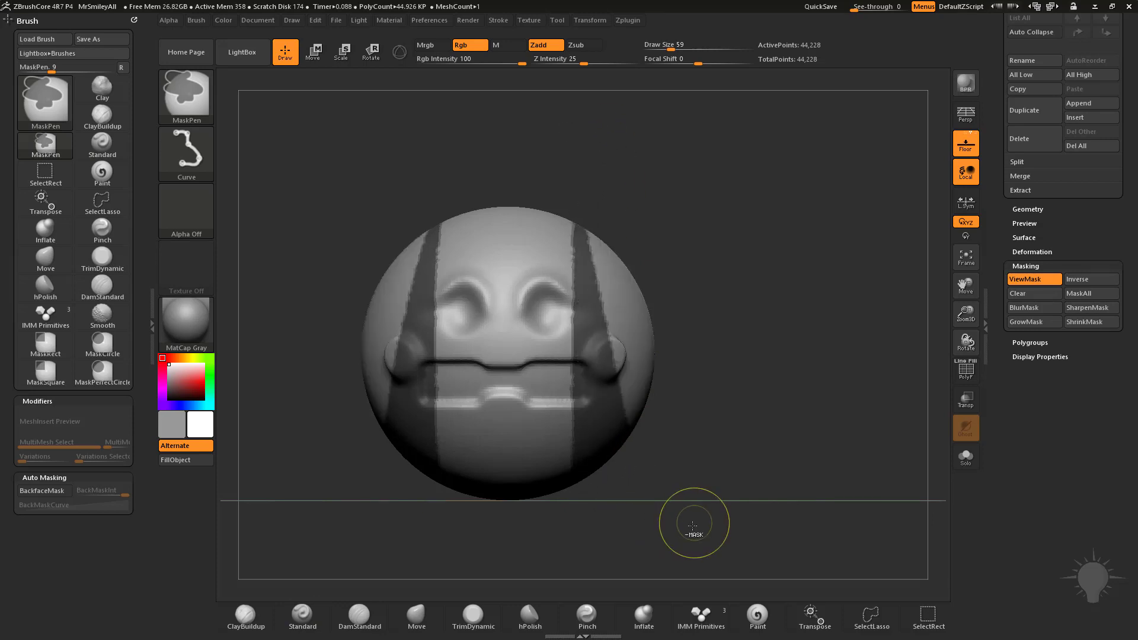
pyautogui.moveTo(752, 219)
pyautogui.keyDown('ctrl'); pyautogui.mouseDown()
pyautogui.moveTo(812, 423)
pyautogui.moveTo(808, 383)
pyautogui.mouseUp(); pyautogui.keyUp('ctrl')
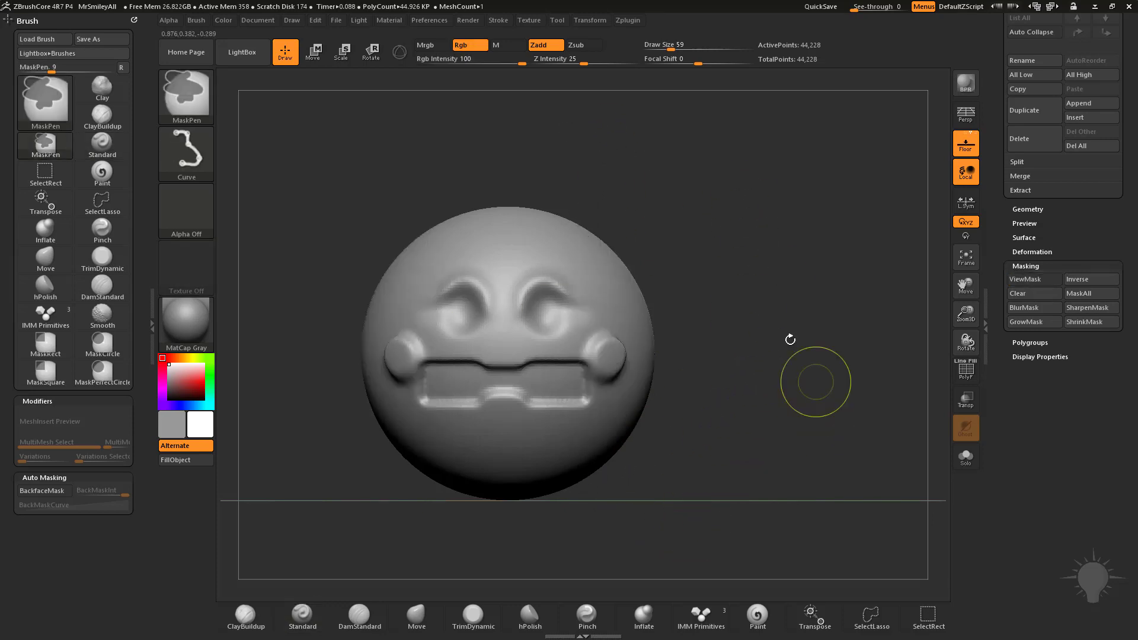
pyautogui.keyDown('ctrl'); pyautogui.moveTo(572, 134); pyautogui.dragTo(579, 178); pyautogui.keyUp('ctrl')
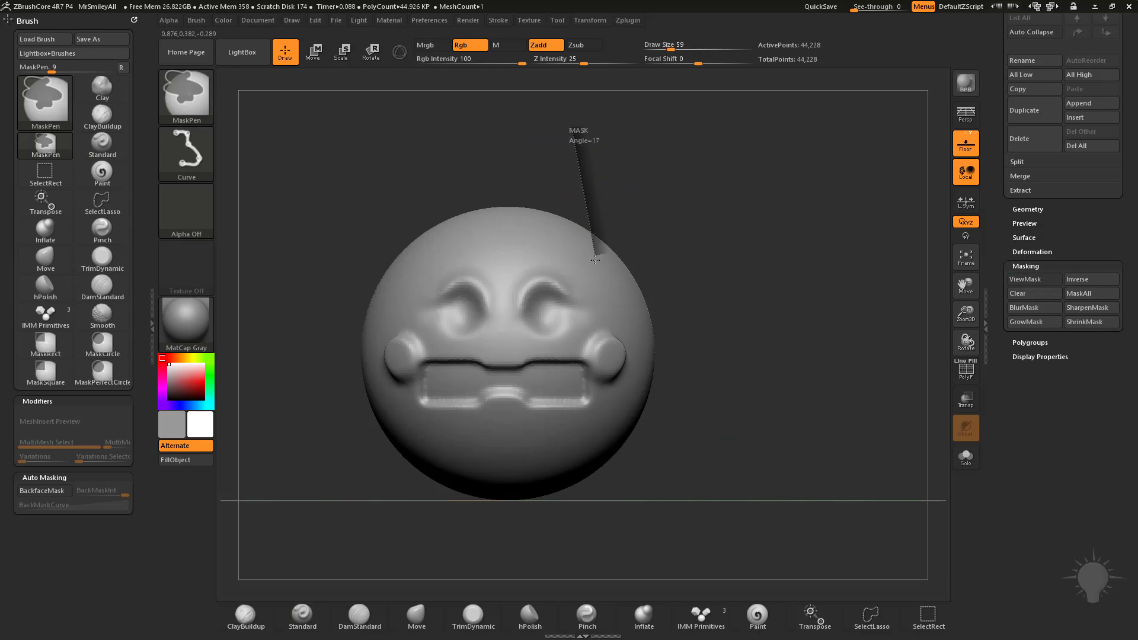
pyautogui.keyDown('ctrl'); pyautogui.moveTo(604, 334); pyautogui.dragTo(630, 381); pyautogui.keyUp('ctrl')
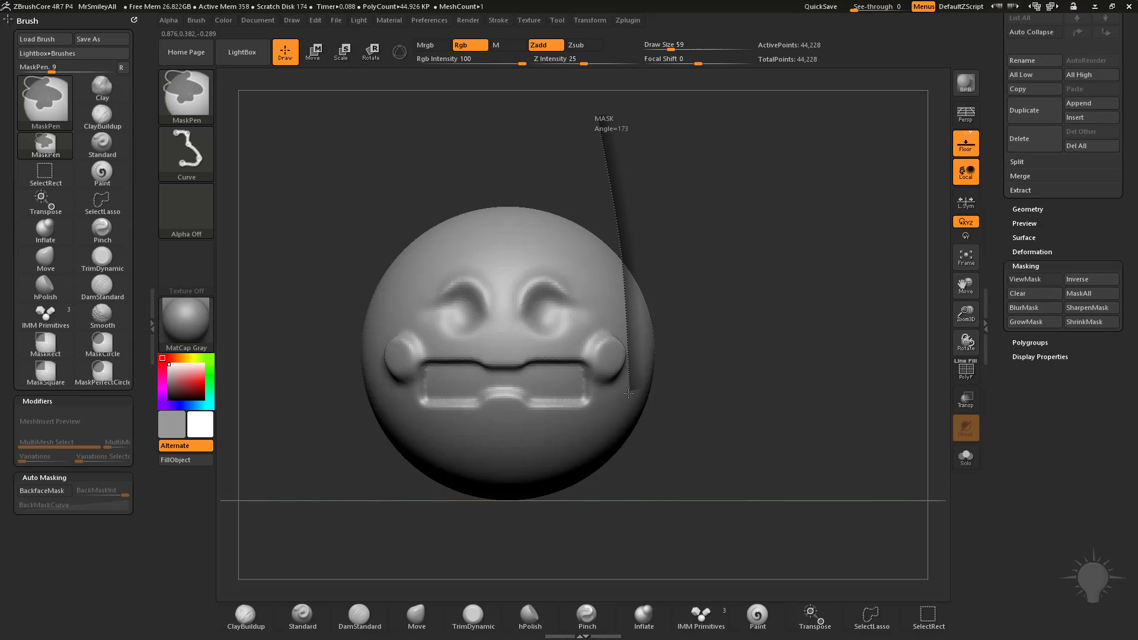
pyautogui.moveTo(585, 458)
pyautogui.keyDown('ctrl'); pyautogui.mouseDown()
pyautogui.moveTo(533, 504)
pyautogui.moveTo(551, 474)
pyautogui.moveTo(521, 501)
pyautogui.mouseUp(); pyautogui.keyUp('ctrl')
pyautogui.hotkey('ctrl', 'z')
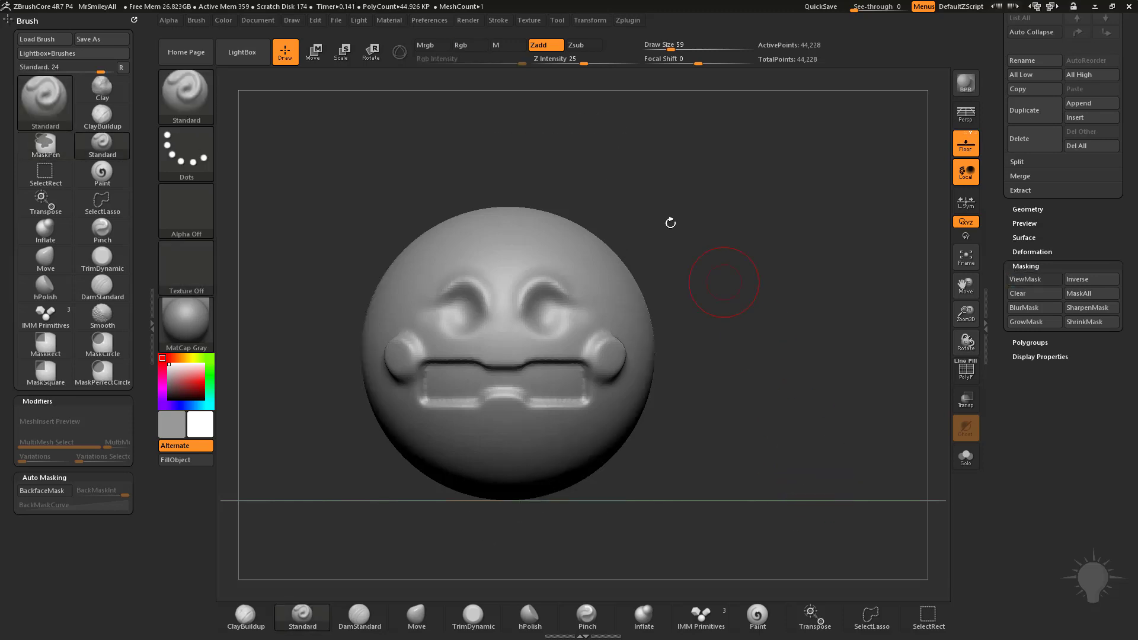
# Mask the head's outer sides with a curve line that bends outward beside the eyes and runs around the cheek knobs
pyautogui.keyDown('ctrl'); pyautogui.moveTo(584, 133); pyautogui.dragTo(592, 291); pyautogui.keyUp('ctrl')
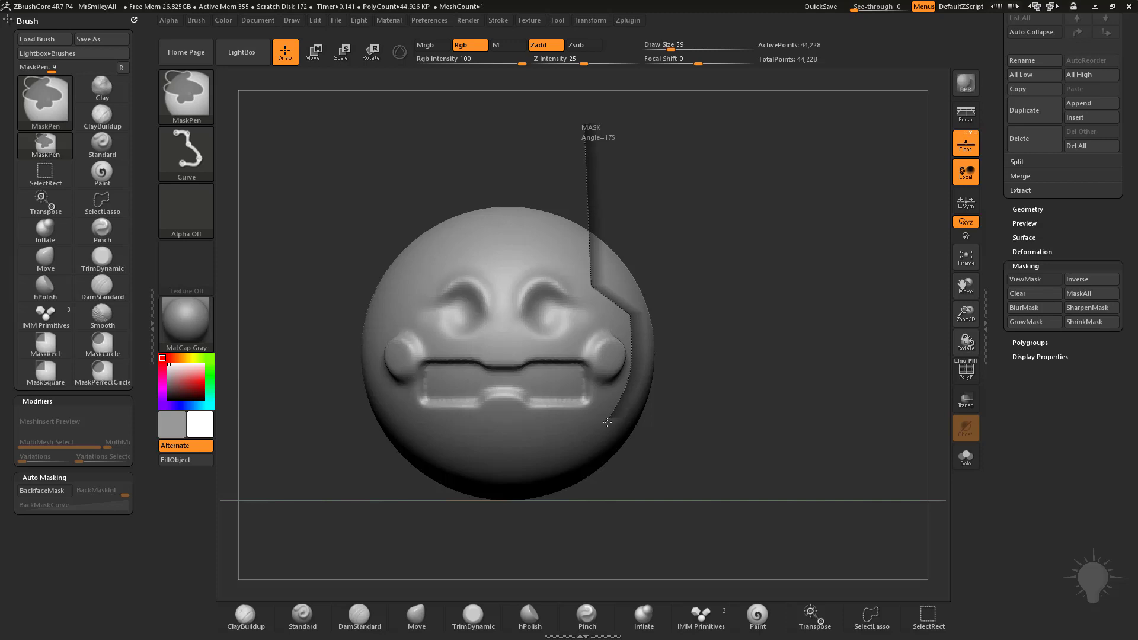
pyautogui.keyDown('ctrl'); pyautogui.moveTo(562, 461); pyautogui.dragTo(567, 496); pyautogui.keyUp('ctrl')
pyautogui.moveTo(805, 307)
pyautogui.mouseDown()
pyautogui.moveTo(649, 304)
pyautogui.moveTo(801, 297)
pyautogui.mouseUp()
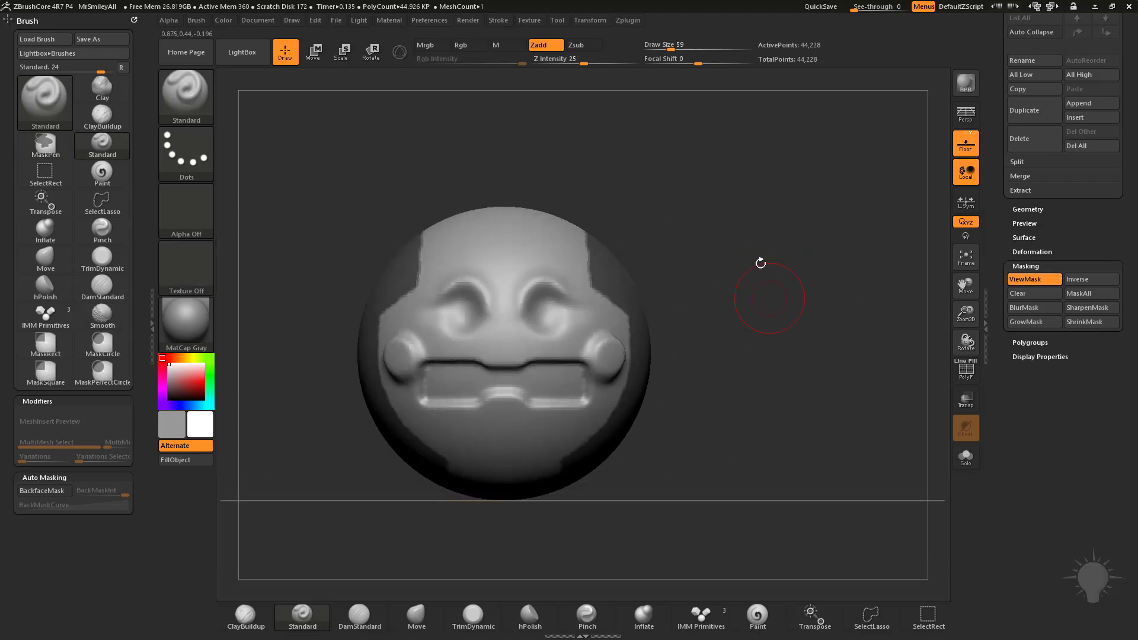
# Subtract the outer mask along a parallel bent curve so narrow bands remain on the head's sides, and clear the mask
pyautogui.keyDown('ctrl'); pyautogui.moveTo(595, 132); pyautogui.dragTo(599, 265); pyautogui.keyUp('ctrl')
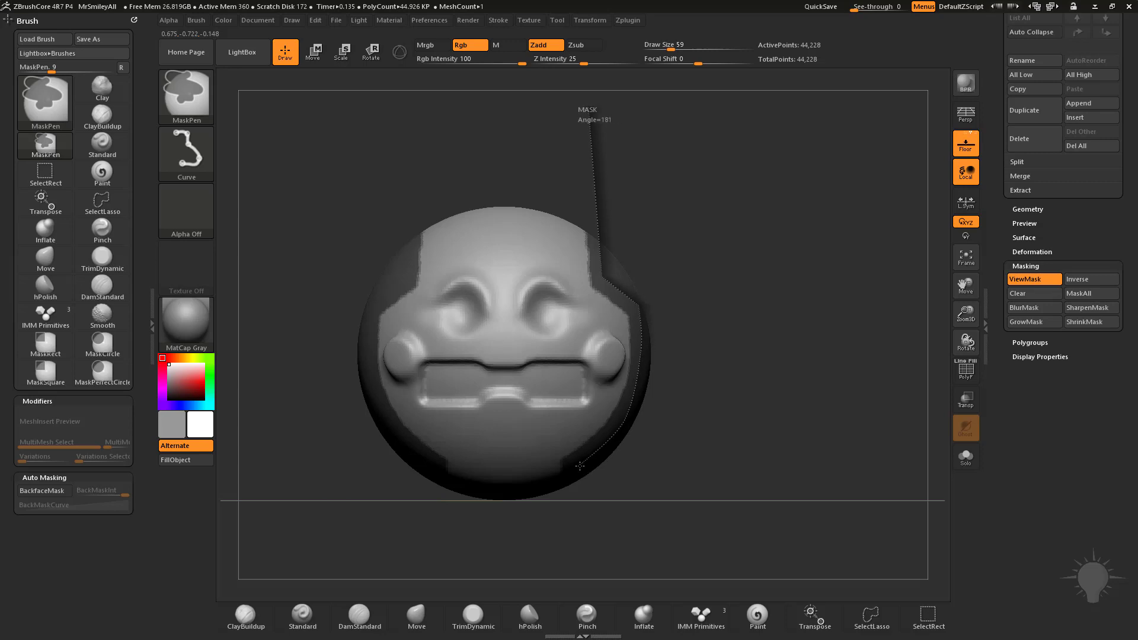
pyautogui.keyDown('ctrl'); pyautogui.moveTo(579, 466); pyautogui.dragTo(579, 474); pyautogui.keyUp('ctrl')
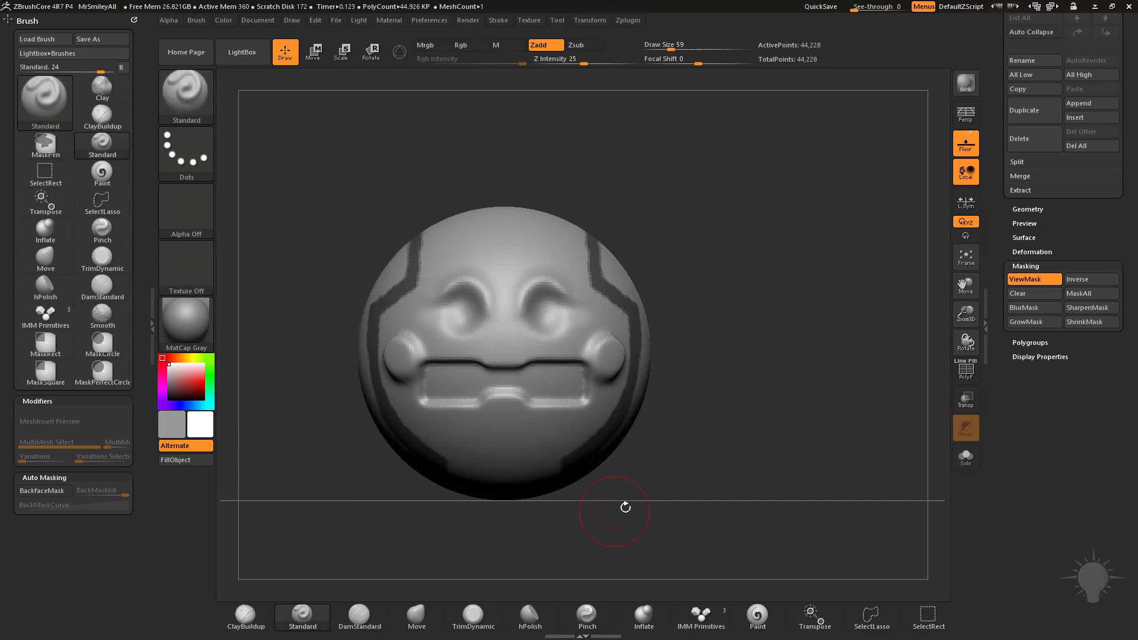
pyautogui.moveTo(826, 309)
pyautogui.mouseDown()
pyautogui.moveTo(711, 306)
pyautogui.moveTo(825, 298)
pyautogui.moveTo(759, 228)
pyautogui.moveTo(773, 252)
pyautogui.mouseUp()
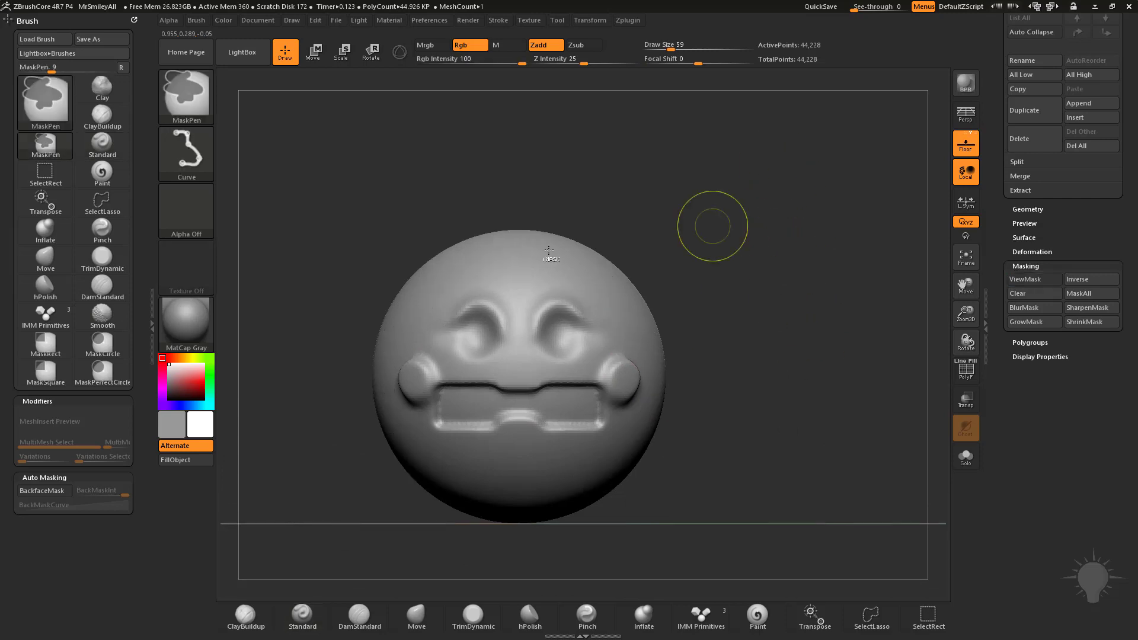
pyautogui.keyDown('ctrl'); pyautogui.click(196, 159); pyautogui.keyUp('ctrl')
pyautogui.click(190, 100)
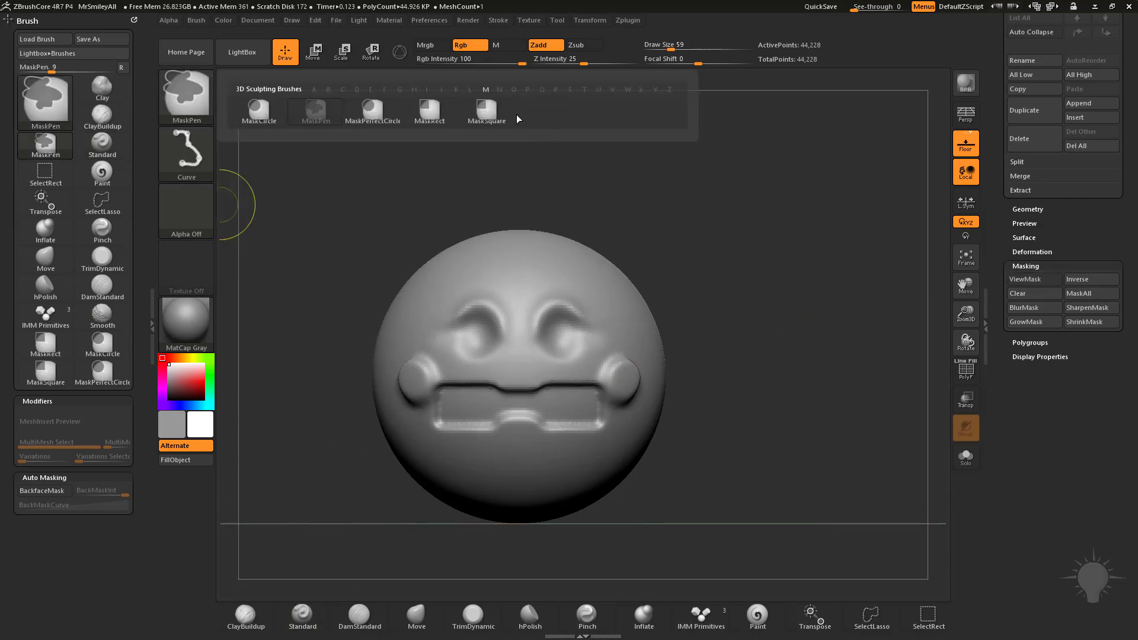
pyautogui.click(198, 159)
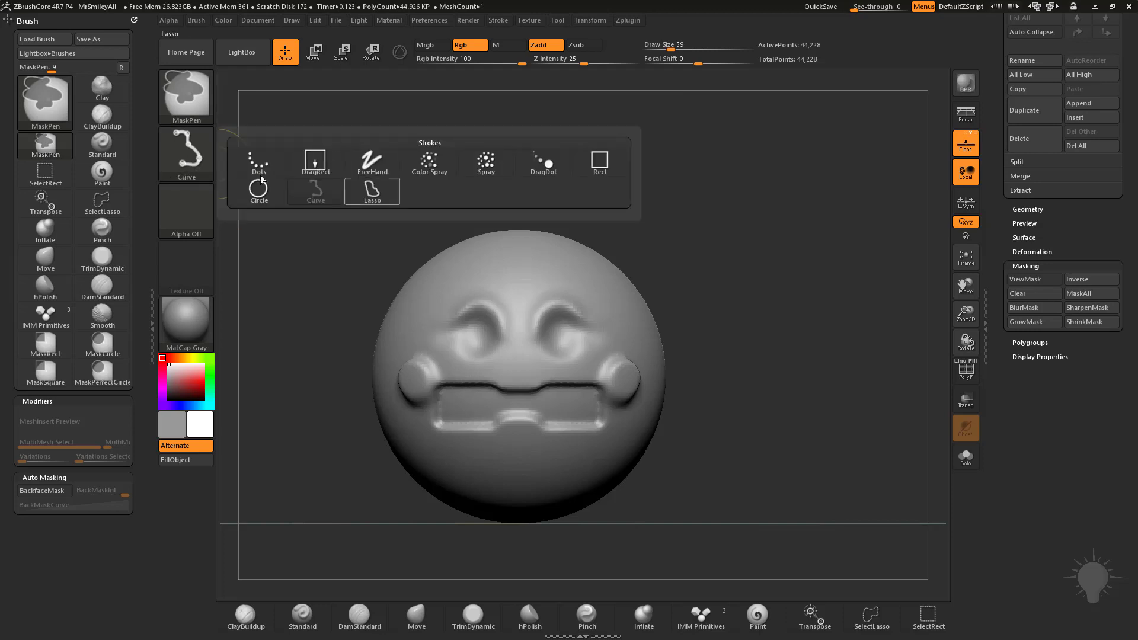
pyautogui.click(182, 95)
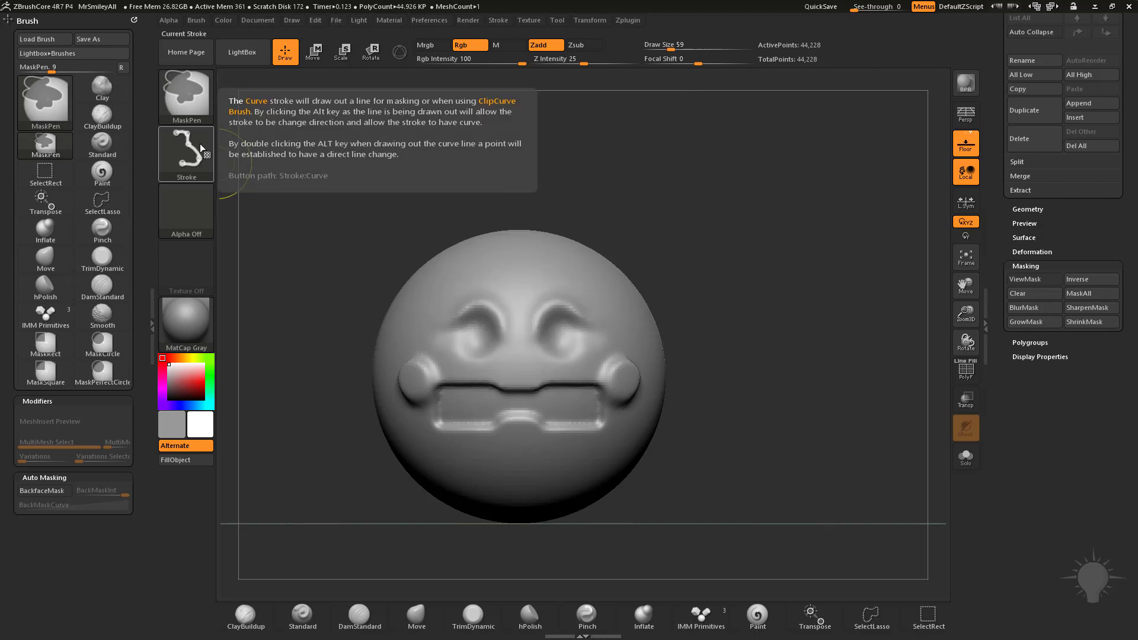
# Switch MaskPen to the Dots stroke, reduce the draw size and paint a mask stroke across the side of the forehead
pyautogui.click(201, 143)
pyautogui.keyDown('ctrl'); pyautogui.click(249, 174); pyautogui.keyUp('ctrl')
pyautogui.moveTo(746, 241)
pyautogui.mouseDown()
pyautogui.moveTo(615, 269)
pyautogui.moveTo(620, 320)
pyautogui.moveTo(577, 242)
pyautogui.mouseUp()
pyautogui.press('s')
pyautogui.moveTo(626, 295); pyautogui.dragTo(613, 295)
pyautogui.moveTo(532, 238)
pyautogui.keyDown('ctrl'); pyautogui.mouseDown()
pyautogui.moveTo(541, 268)
pyautogui.moveTo(601, 297)
pyautogui.moveTo(593, 285)
pyautogui.mouseUp(); pyautogui.keyUp('ctrl')
# Switch MaskPen to the FreeHand stroke, clear the mask and paint a winding mask from the forehead around the outside of the eye
pyautogui.click(186, 153)
pyautogui.keyDown('ctrl'); pyautogui.click(389, 174); pyautogui.keyUp('ctrl')
pyautogui.press('s')
pyautogui.keyDown('ctrl'); pyautogui.moveTo(699, 257); pyautogui.dragTo(709, 265); pyautogui.keyUp('ctrl')
pyautogui.moveTo(566, 234)
pyautogui.keyDown('ctrl'); pyautogui.mouseDown()
pyautogui.moveTo(595, 272)
pyautogui.moveTo(651, 305)
pyautogui.moveTo(583, 274)
pyautogui.moveTo(606, 279)
pyautogui.mouseUp(); pyautogui.keyUp('ctrl')
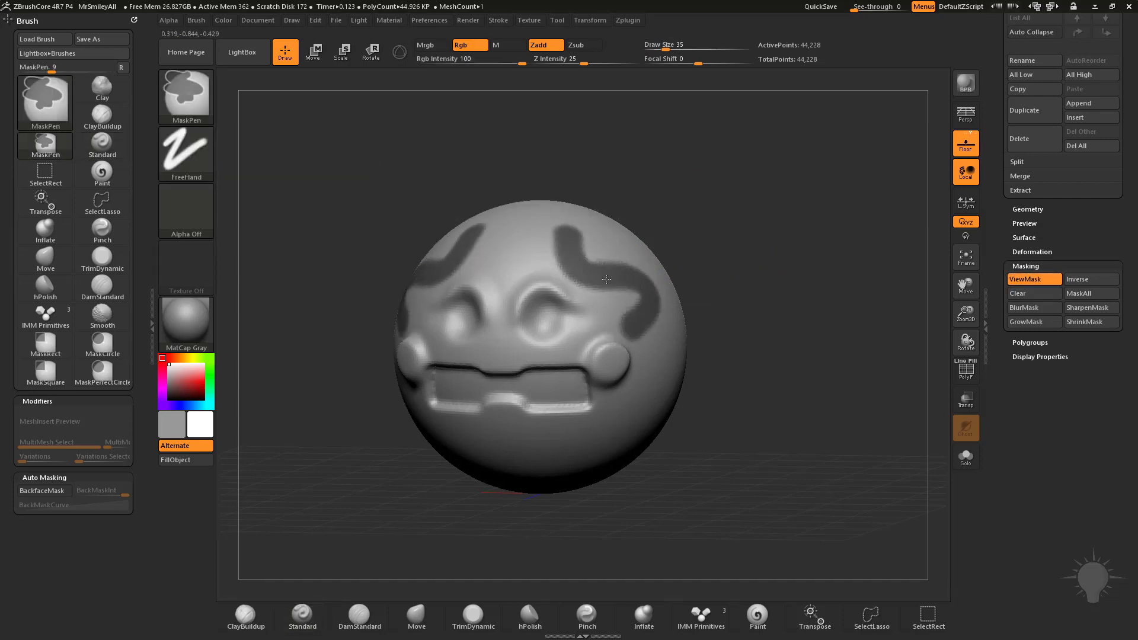
# Switch MaskPen to the DragRect stroke, clear the painted mask, and draw and clear soft round masks above the eyes' outer corners
pyautogui.click(186, 153)
pyautogui.click(316, 166)
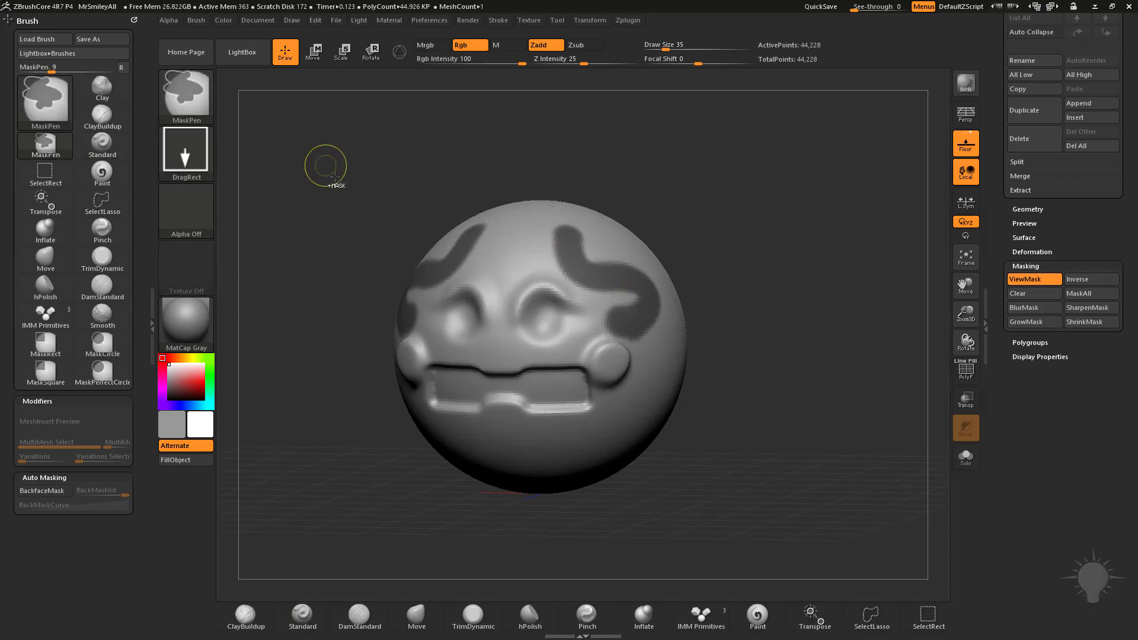
pyautogui.keyDown('ctrl'); pyautogui.moveTo(731, 135); pyautogui.dragTo(748, 156); pyautogui.keyUp('ctrl')
pyautogui.moveTo(605, 274)
pyautogui.keyDown('ctrl'); pyautogui.mouseDown()
pyautogui.moveTo(646, 314)
pyautogui.moveTo(629, 296)
pyautogui.mouseUp(); pyautogui.keyUp('ctrl')
pyautogui.keyDown('ctrl'); pyautogui.moveTo(768, 176); pyautogui.dragTo(797, 300); pyautogui.keyUp('ctrl')
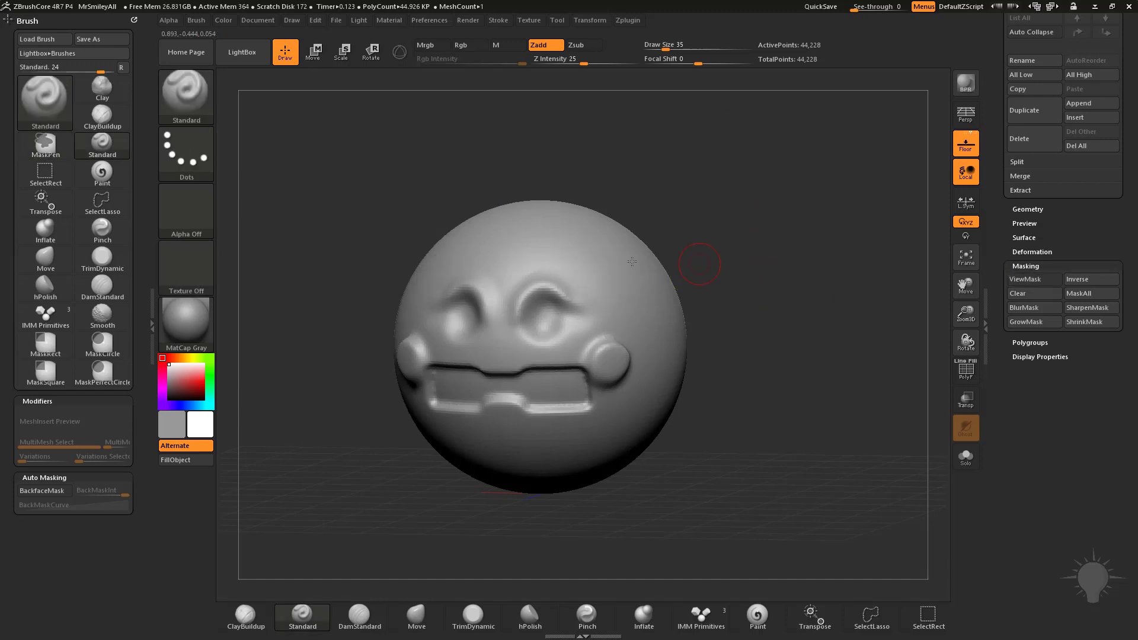
pyautogui.keyDown('ctrl'); pyautogui.moveTo(617, 277); pyautogui.dragTo(690, 304); pyautogui.keyUp('ctrl')
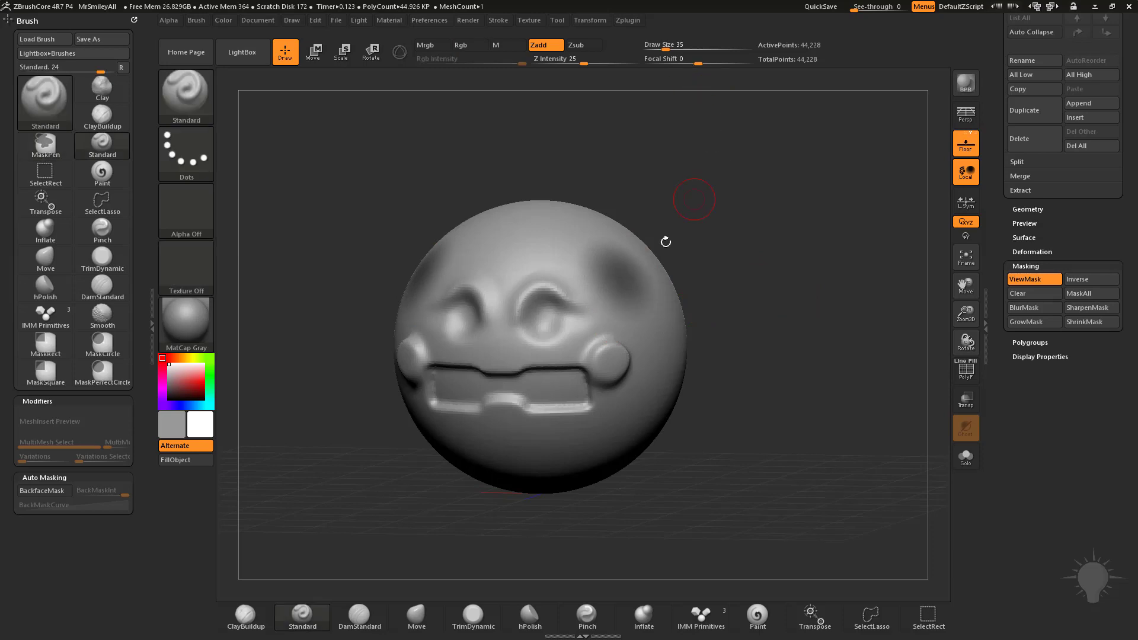
pyautogui.keyDown('ctrl'); pyautogui.moveTo(666, 241); pyautogui.dragTo(762, 261); pyautogui.keyUp('ctrl')
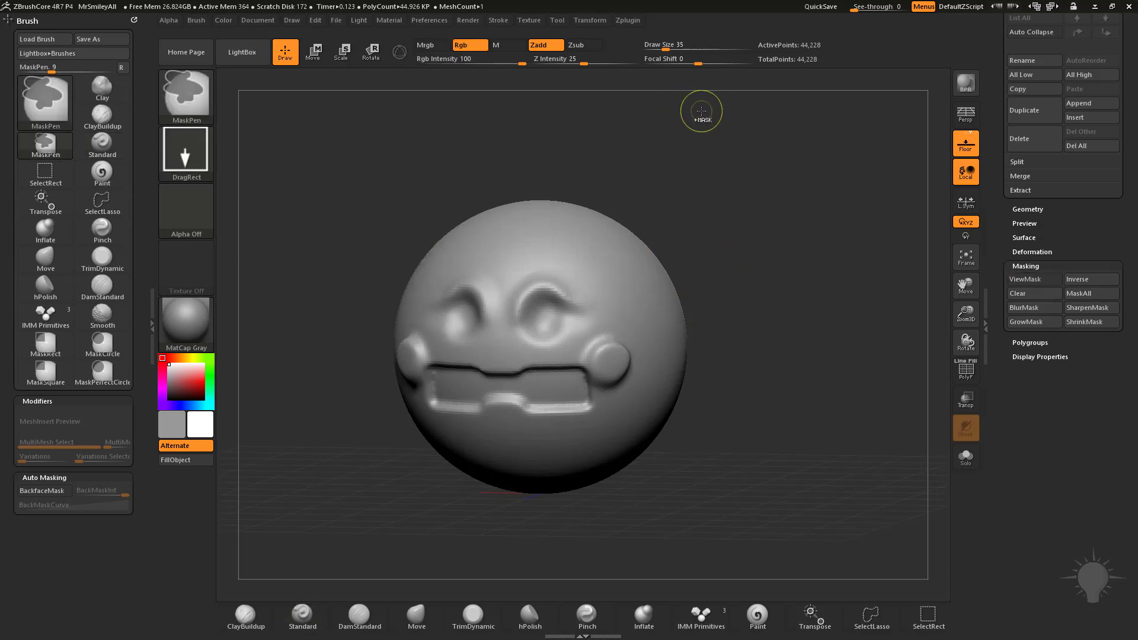
pyautogui.moveTo(693, 63); pyautogui.dragTo(703, 60)
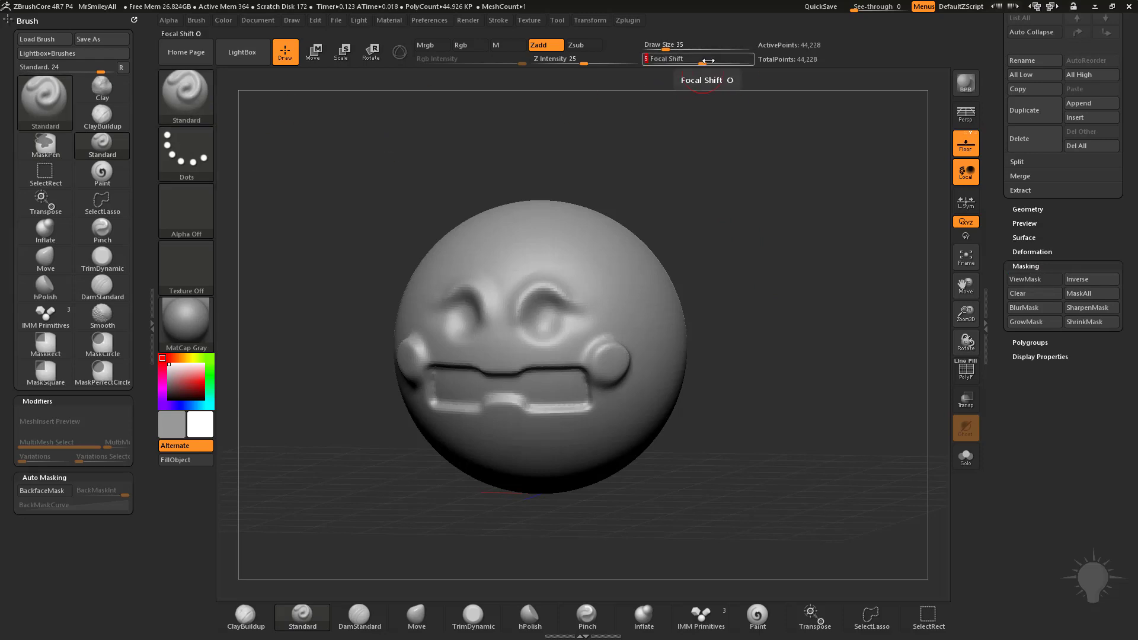
pyautogui.press('Return')
pyautogui.moveTo(754, 236); pyautogui.dragTo(773, 269)
pyautogui.press('ctrl')
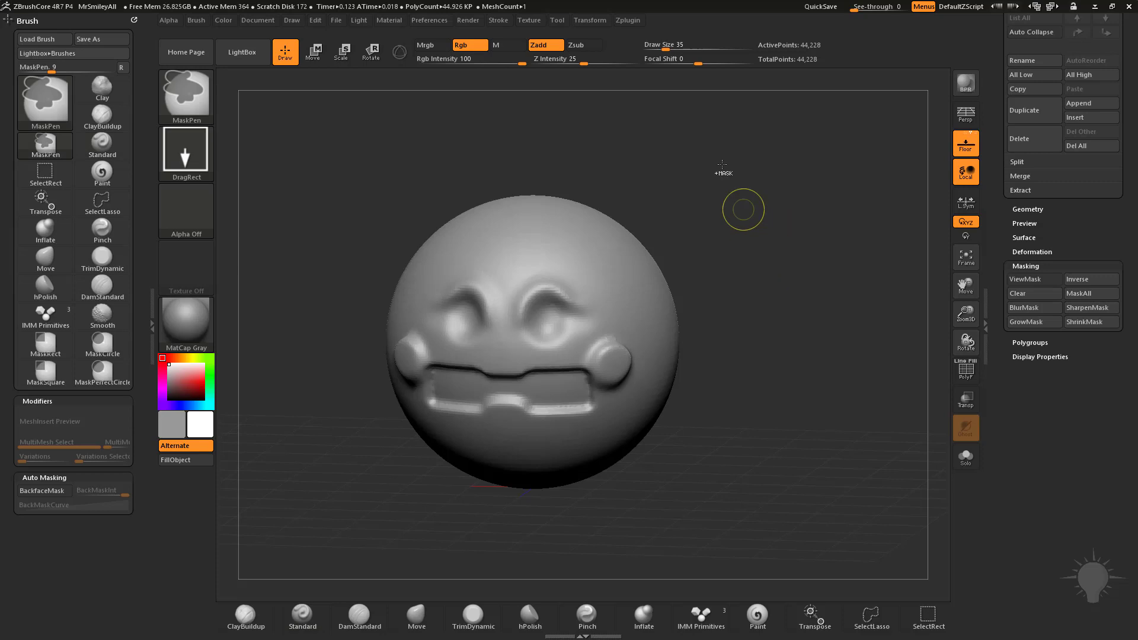
# Set MaskPen's Focal Shift to -100, draw large hard-edged round masks beside the eyes, and clear them
pyautogui.moveTo(689, 65); pyautogui.dragTo(637, 64)
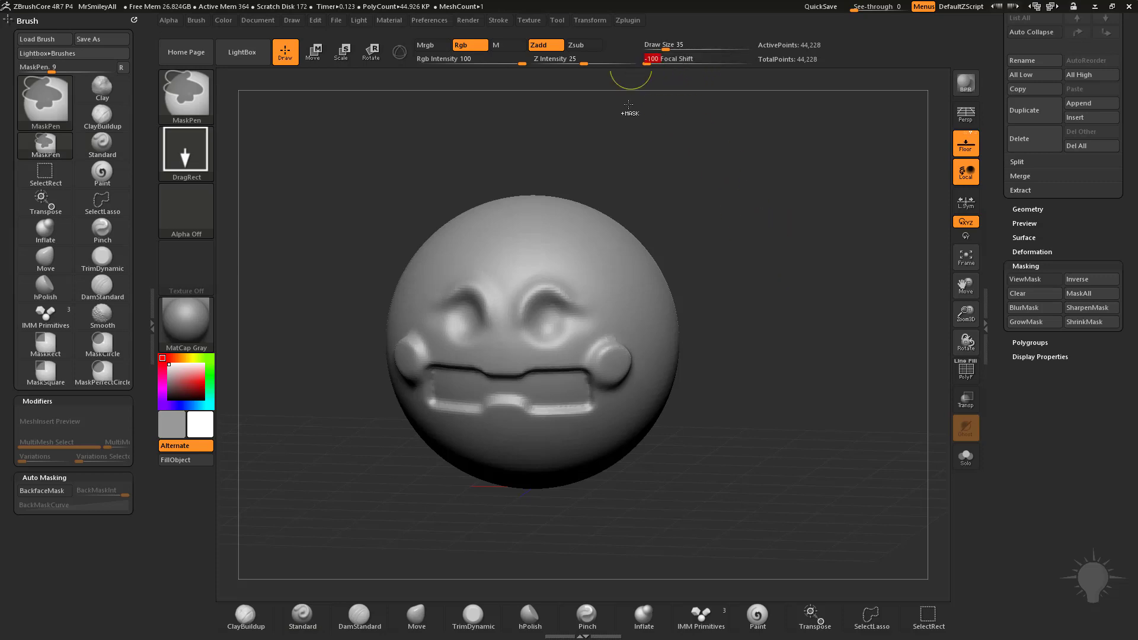
pyautogui.moveTo(608, 284)
pyautogui.keyDown('ctrl'); pyautogui.mouseDown()
pyautogui.moveTo(646, 314)
pyautogui.moveTo(768, 365)
pyautogui.mouseUp(); pyautogui.keyUp('ctrl')
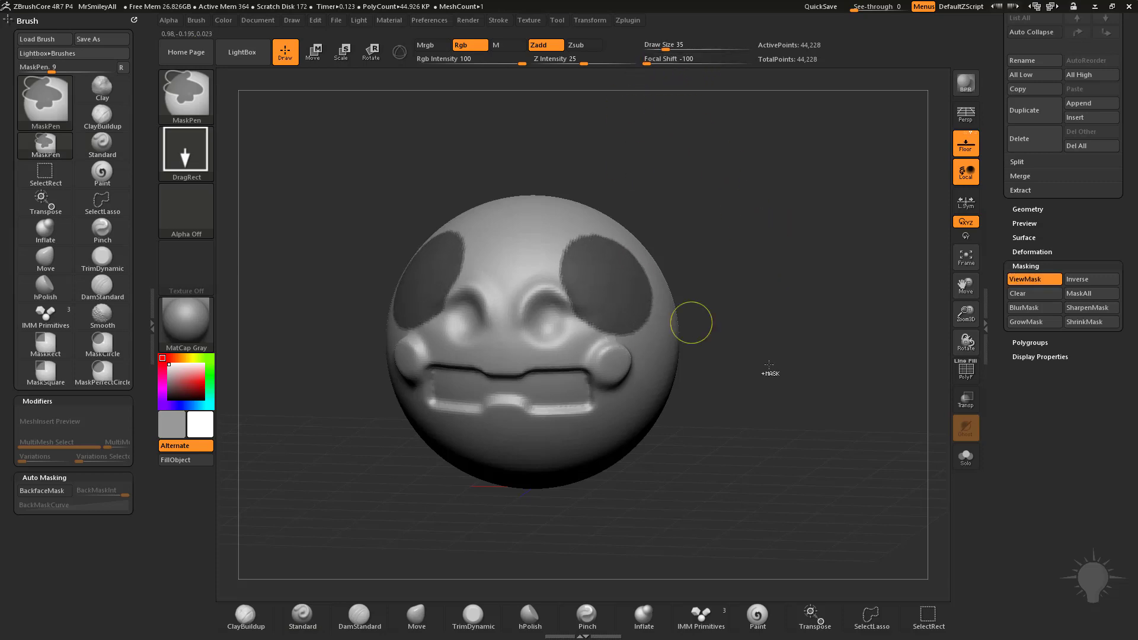
pyautogui.keyDown('ctrl'); pyautogui.moveTo(750, 205); pyautogui.dragTo(802, 259); pyautogui.keyUp('ctrl')
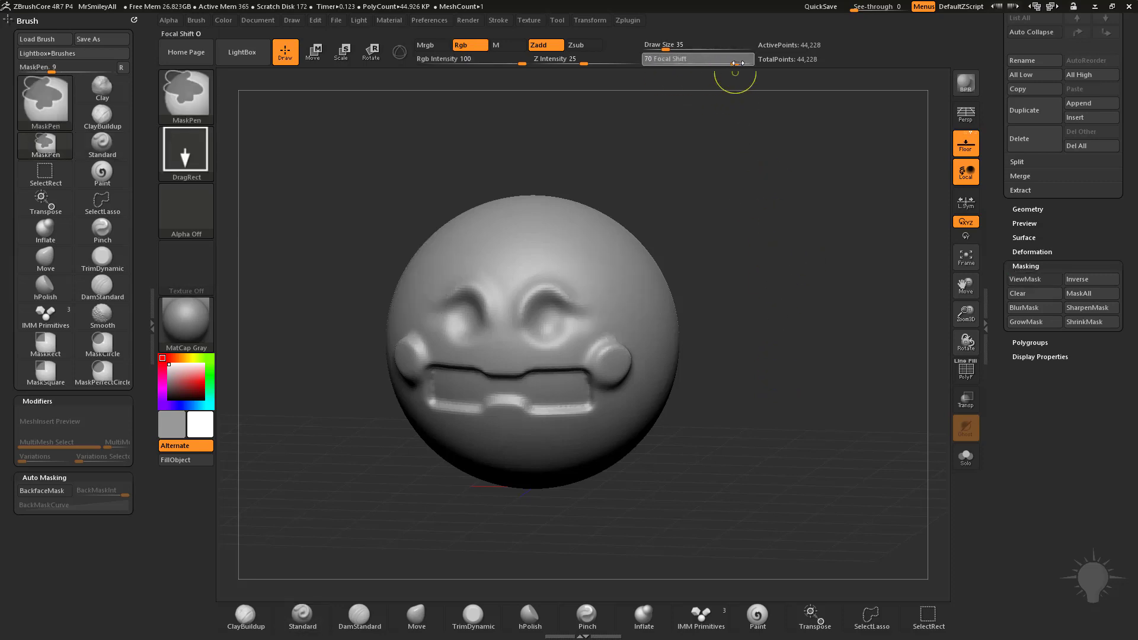
# Draw round masks beside the eyes with MaskPen's Focal Shift at 100 and again at 0
pyautogui.moveTo(753, 62); pyautogui.dragTo(755, 63)
pyautogui.keyDown('ctrl'); pyautogui.moveTo(605, 270); pyautogui.dragTo(626, 285); pyautogui.keyUp('ctrl')
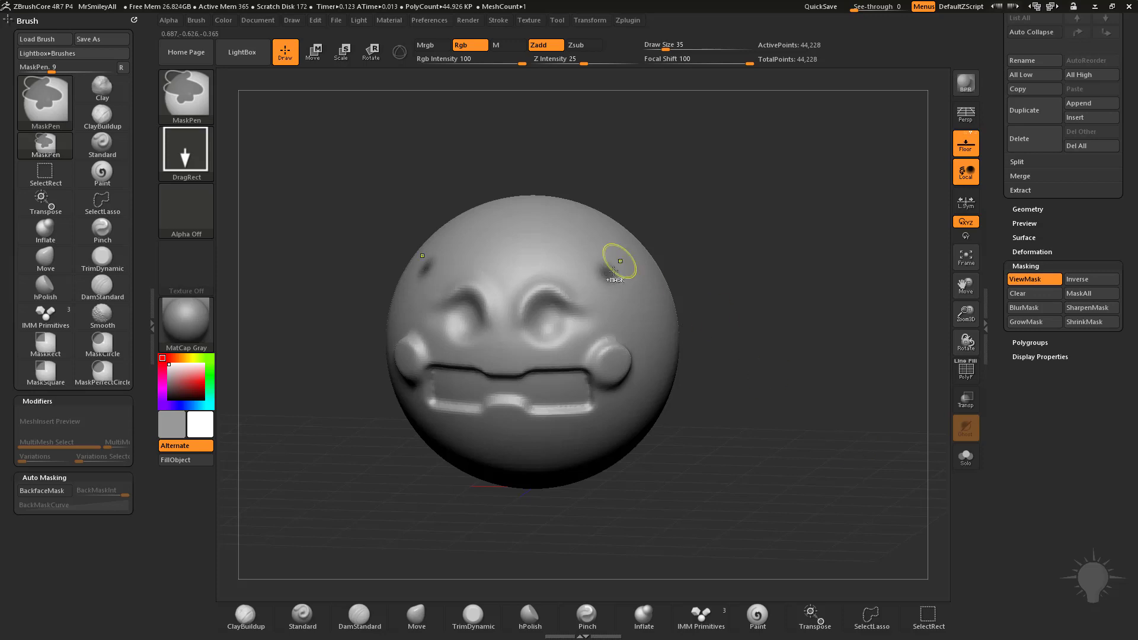
pyautogui.moveTo(749, 61); pyautogui.dragTo(714, 62)
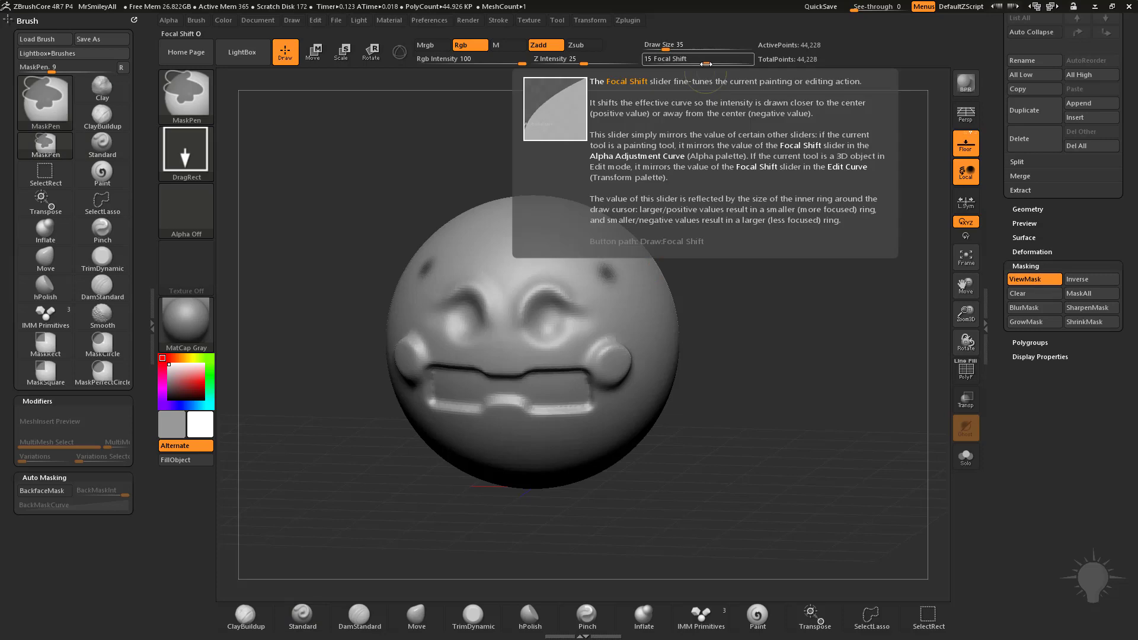
pyautogui.keyDown('ctrl'); pyautogui.click(698, 62); pyautogui.keyUp('ctrl')
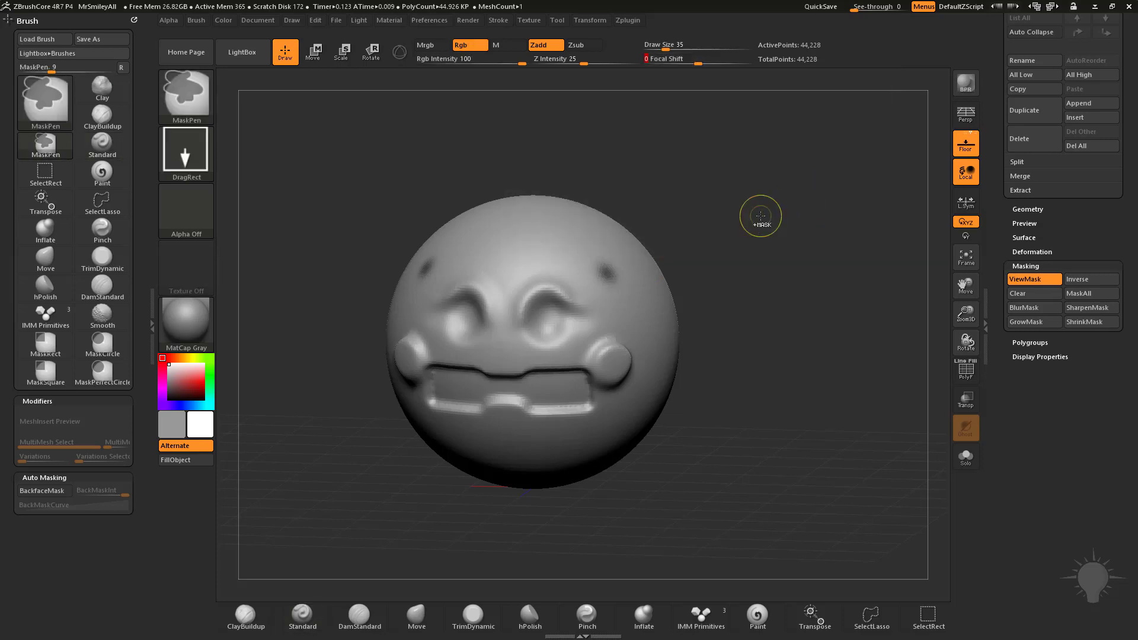
pyautogui.keyDown('ctrl'); pyautogui.moveTo(606, 271); pyautogui.dragTo(657, 299); pyautogui.keyUp('ctrl')
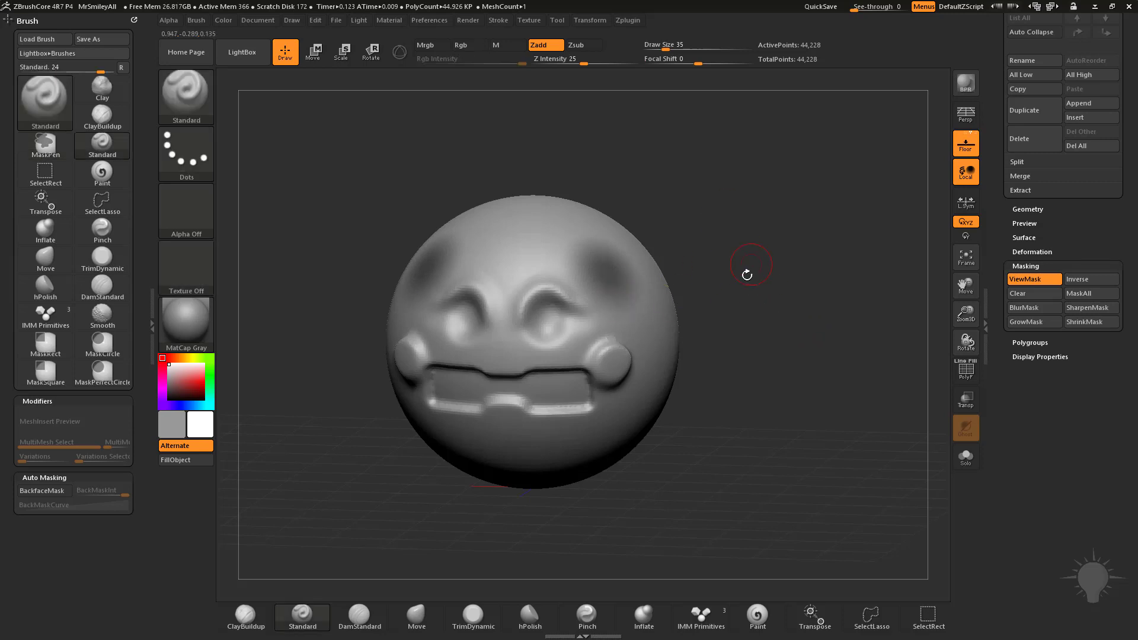
# Sharpen and then blur the edges of the round masks, and clear the mask
pyautogui.keyDown('ctrl'); pyautogui.keyDown('alt'); pyautogui.click(660, 342); pyautogui.keyUp('alt'); pyautogui.keyUp('ctrl')
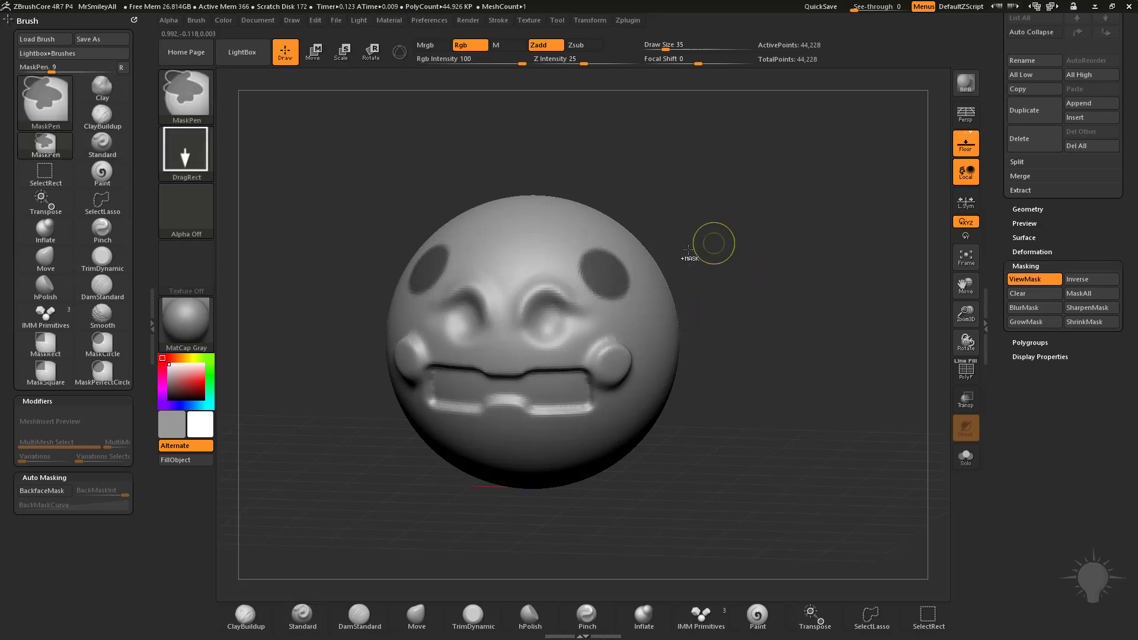
pyautogui.keyDown('ctrl'); pyautogui.click(610, 274); pyautogui.keyUp('ctrl')
pyautogui.keyDown('ctrl'); pyautogui.click(610, 274); pyautogui.keyUp('ctrl')
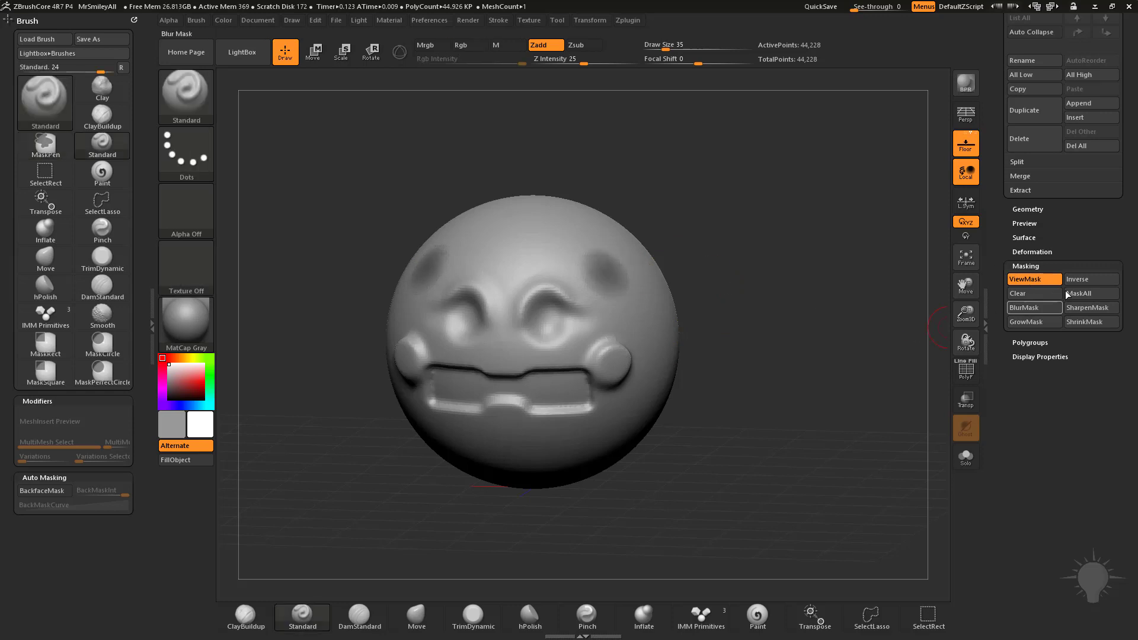
pyautogui.hotkey('ctrl', 'h')
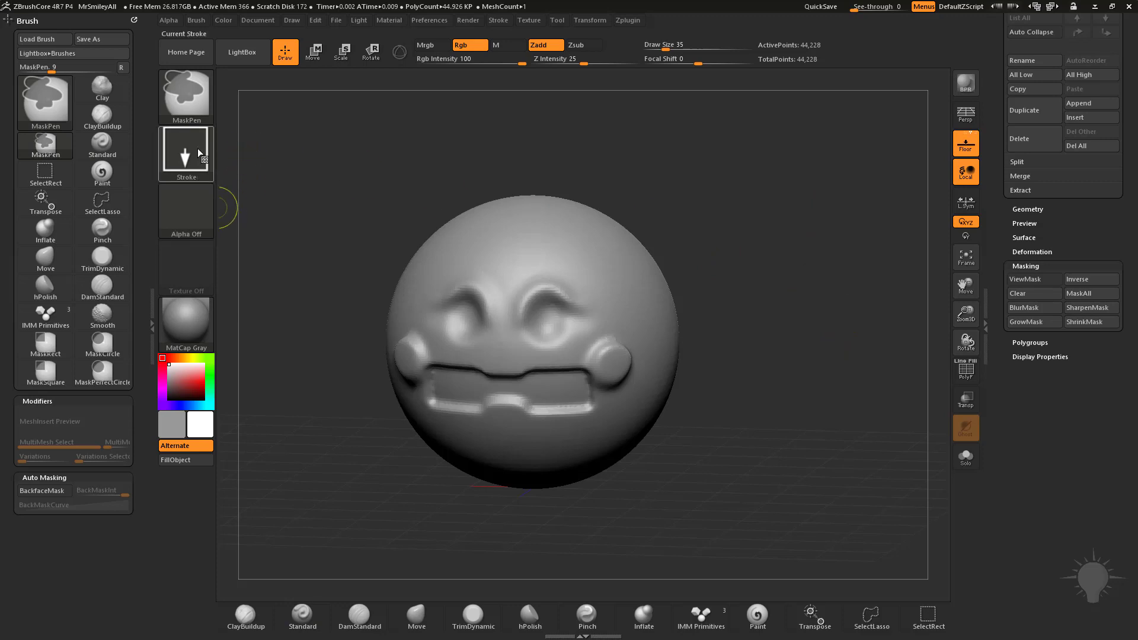
# Choose the star-shaped Alpha 10 for MaskPen and draw a star mask beside and above the eye
pyautogui.click(192, 207)
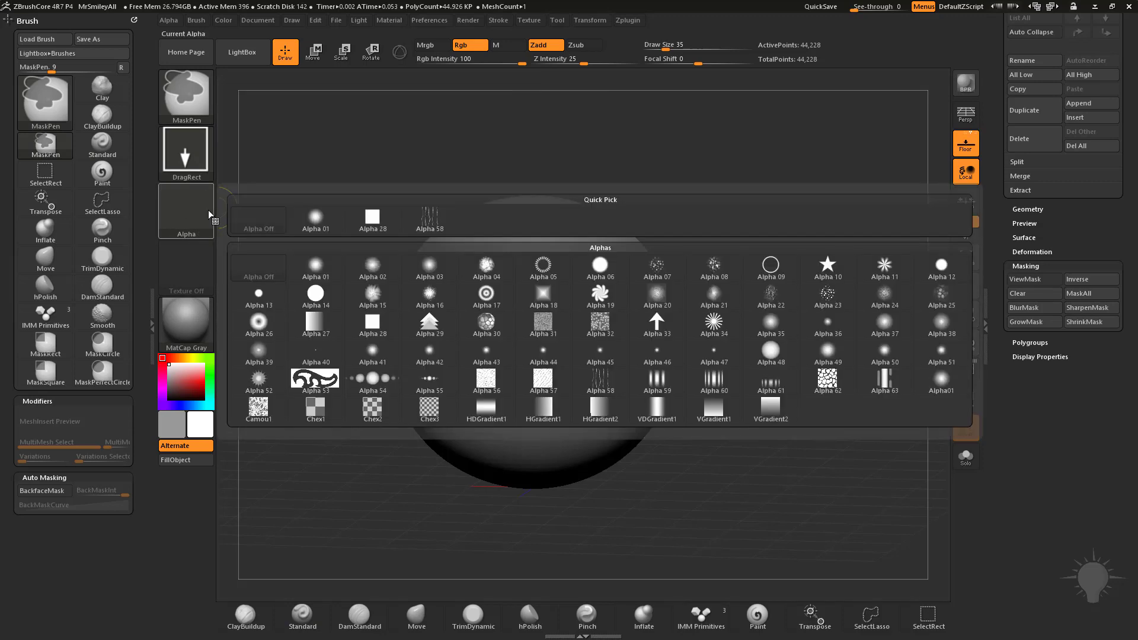
pyautogui.keyDown('ctrl'); pyautogui.click(829, 268); pyautogui.keyUp('ctrl')
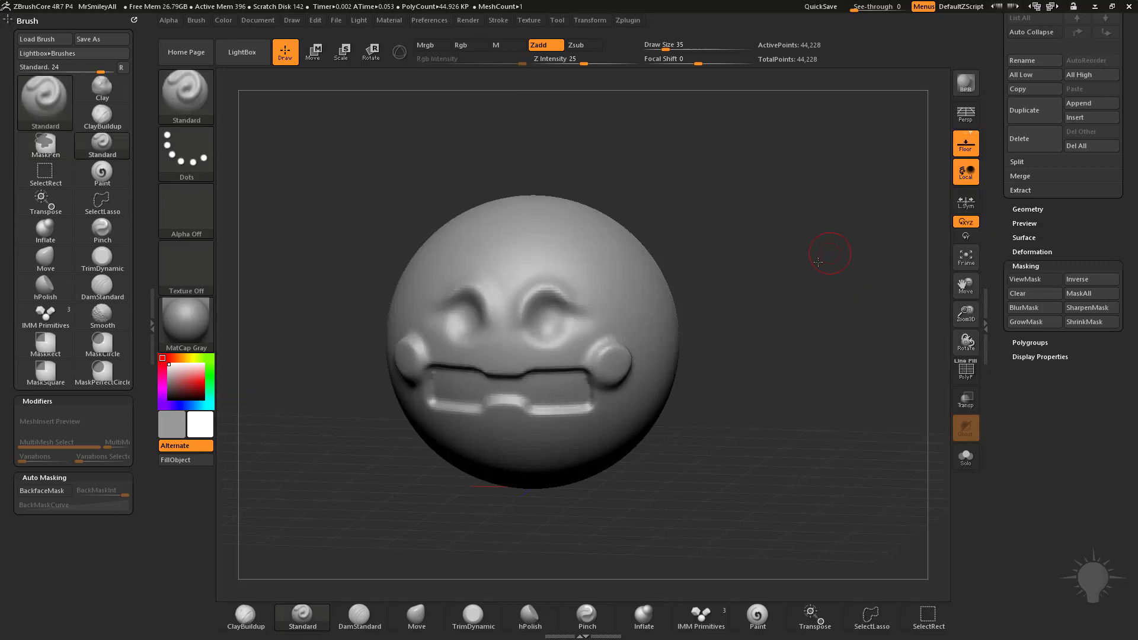
pyautogui.moveTo(820, 257); pyautogui.dragTo(773, 274)
pyautogui.moveTo(608, 269); pyautogui.dragTo(670, 293)
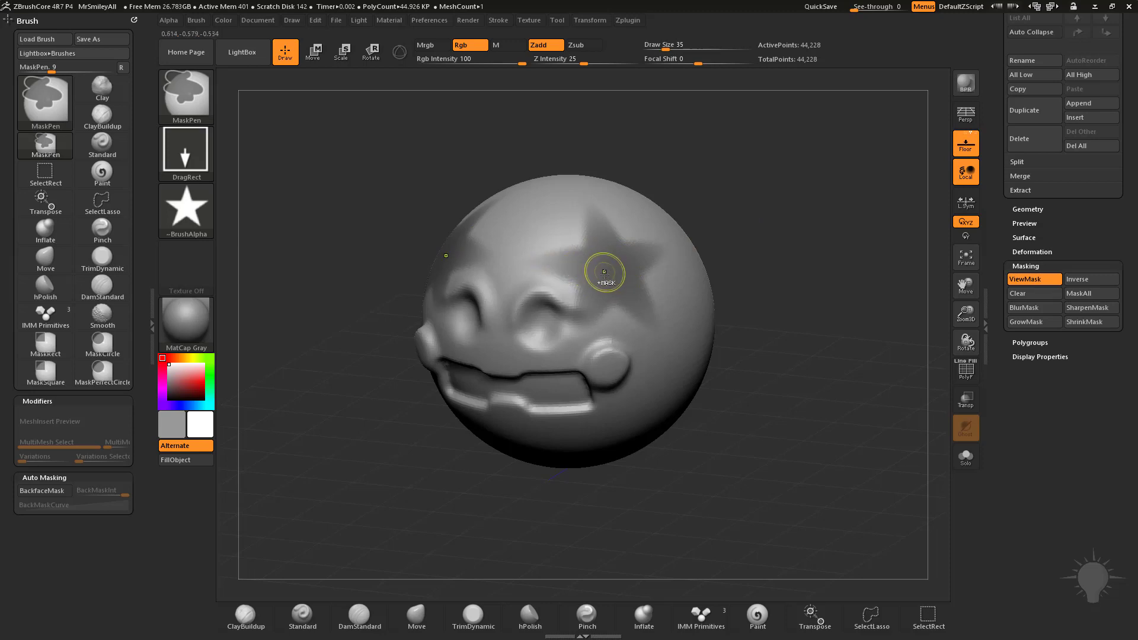
# Set MaskPen's Focal Shift to -100 and draw a second star mask farther back on the side of the head
pyautogui.moveTo(676, 59); pyautogui.dragTo(672, 60)
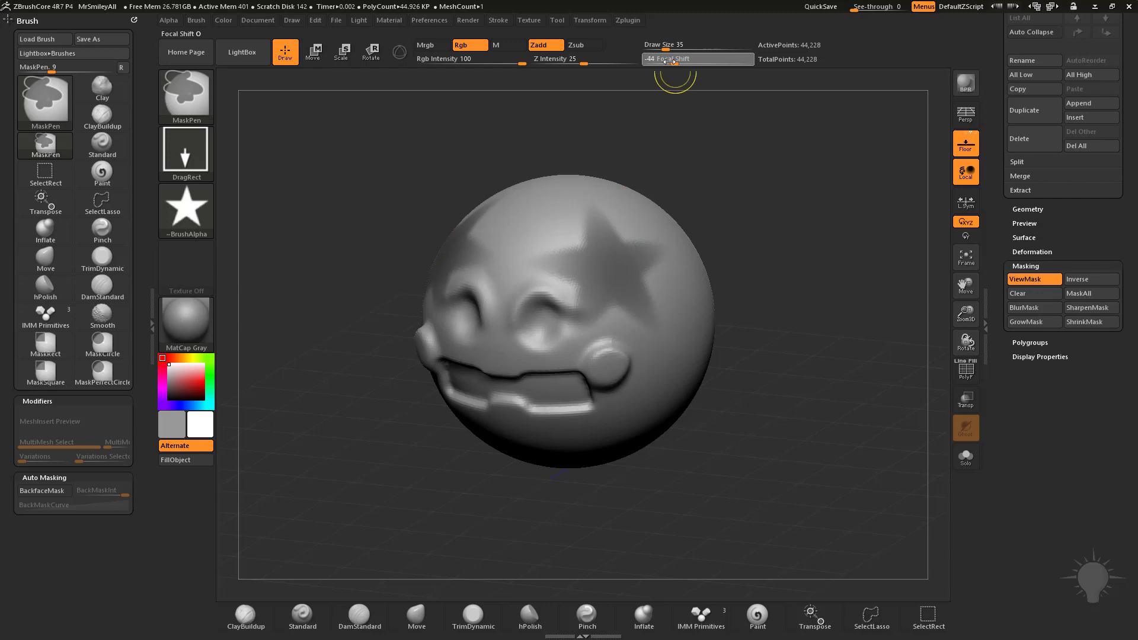
pyautogui.moveTo(755, 282)
pyautogui.mouseDown()
pyautogui.moveTo(729, 259)
pyautogui.moveTo(803, 310)
pyautogui.mouseUp()
pyautogui.keyDown('alt'); pyautogui.moveTo(857, 154); pyautogui.dragTo(643, 292); pyautogui.keyUp('alt')
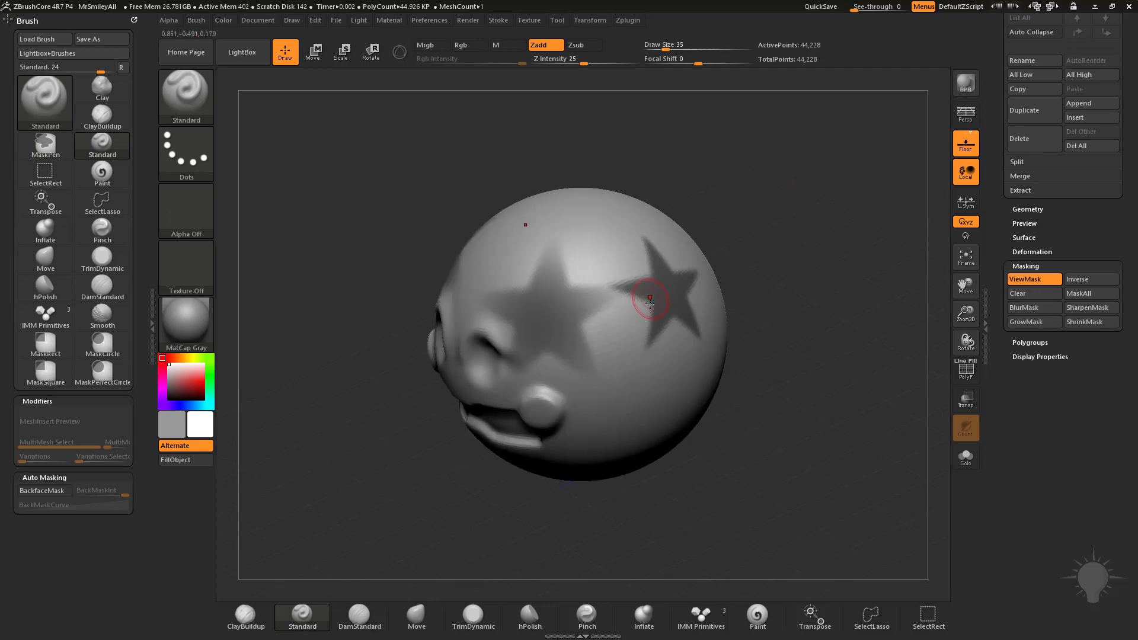
# Raise MaskPen's Focal Shift again and compare the edges of the two star masks on the side of the head
pyautogui.press('ctrl')
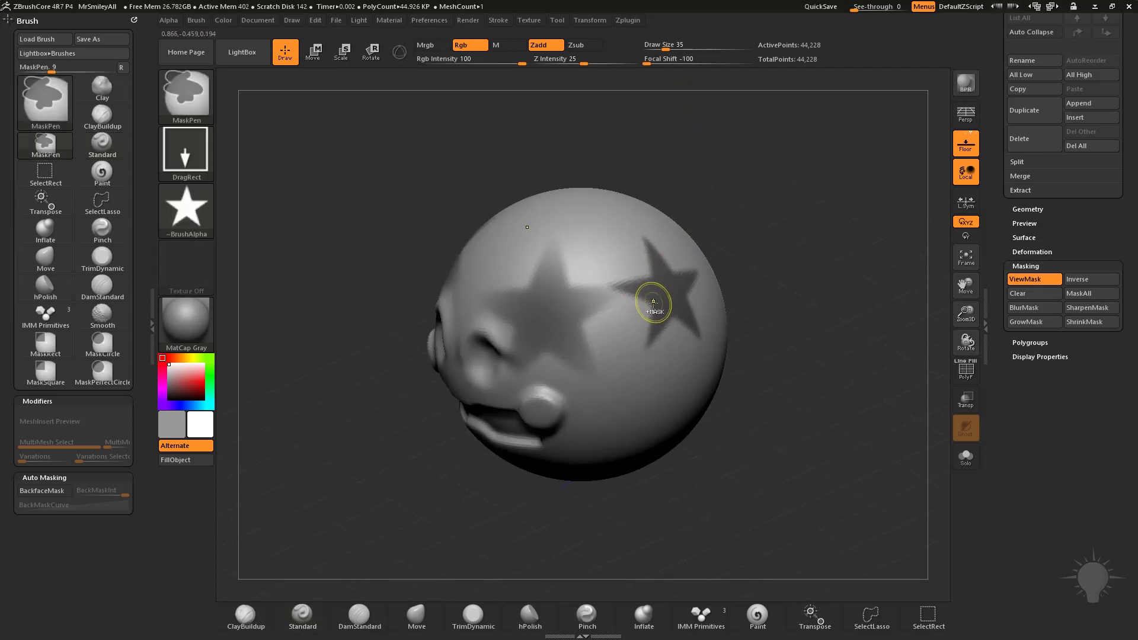
pyautogui.keyDown('ctrl'); pyautogui.moveTo(648, 63); pyautogui.dragTo(721, 70); pyautogui.keyUp('ctrl')
pyautogui.moveTo(808, 247)
pyautogui.mouseDown()
pyautogui.moveTo(775, 283)
pyautogui.moveTo(827, 347)
pyautogui.mouseUp()
pyautogui.moveTo(763, 155)
pyautogui.mouseDown()
pyautogui.moveTo(834, 167)
pyautogui.moveTo(775, 203)
pyautogui.mouseUp()
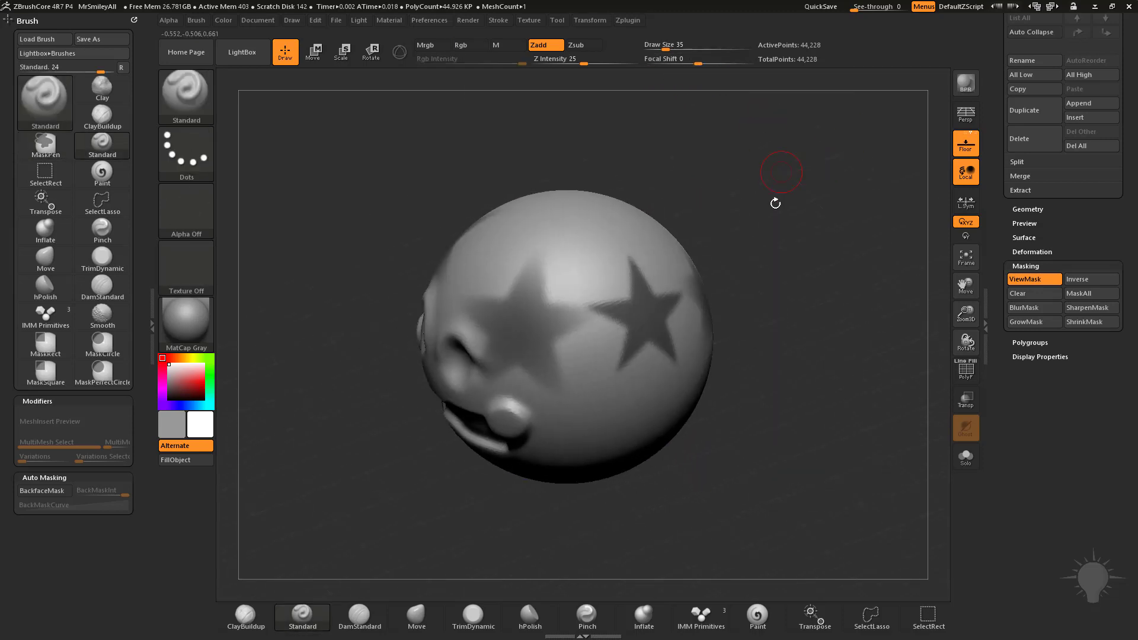
# Clear the two star masks and draw a single star mask above the cheek, keeping MaskPen's Focal Shift at -100
pyautogui.press('ctrl')
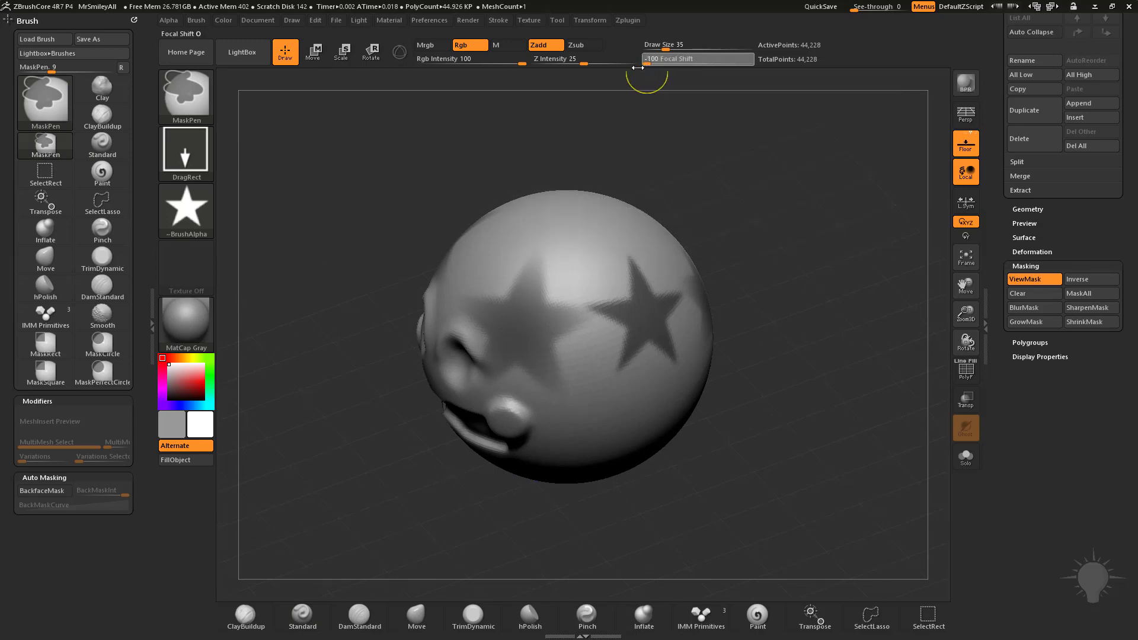
pyautogui.moveTo(820, 203)
pyautogui.mouseDown()
pyautogui.moveTo(805, 176)
pyautogui.moveTo(809, 207)
pyautogui.mouseUp()
pyautogui.moveTo(788, 220)
pyautogui.mouseDown()
pyautogui.moveTo(811, 232)
pyautogui.moveTo(796, 211)
pyautogui.moveTo(770, 231)
pyautogui.mouseUp()
pyautogui.keyDown('ctrl'); pyautogui.moveTo(601, 301); pyautogui.dragTo(610, 364); pyautogui.keyUp('ctrl')
pyautogui.moveTo(734, 279); pyautogui.dragTo(769, 291)
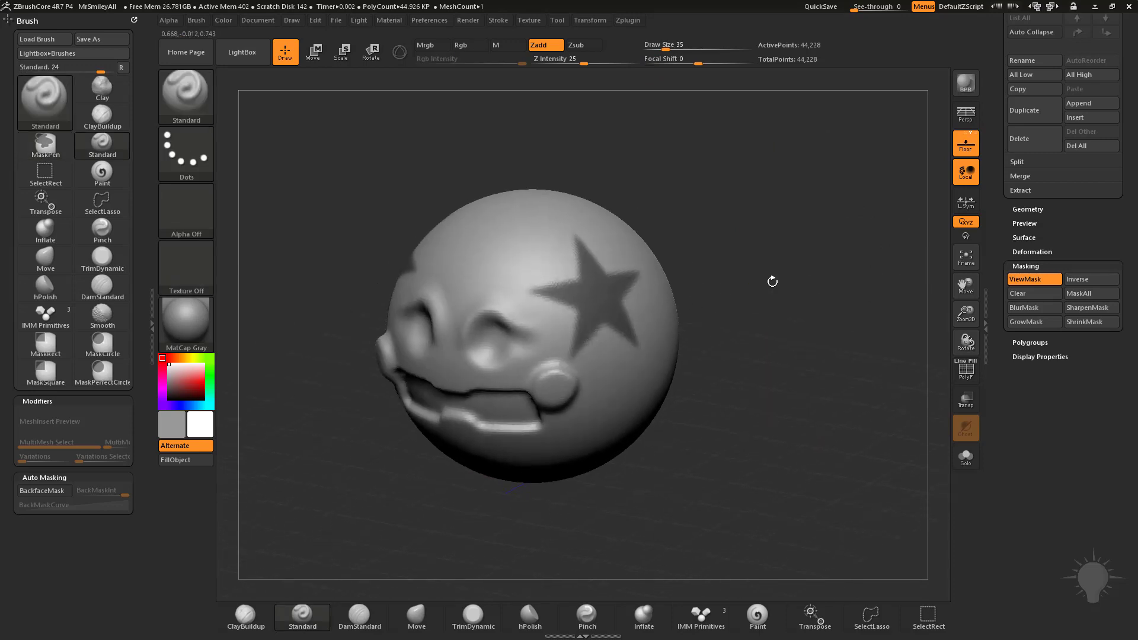
# Choose the arrow-shaped Alpha 33 for MaskPen and draw an arrow mask behind the star on the side of the head
pyautogui.press('ctrl')
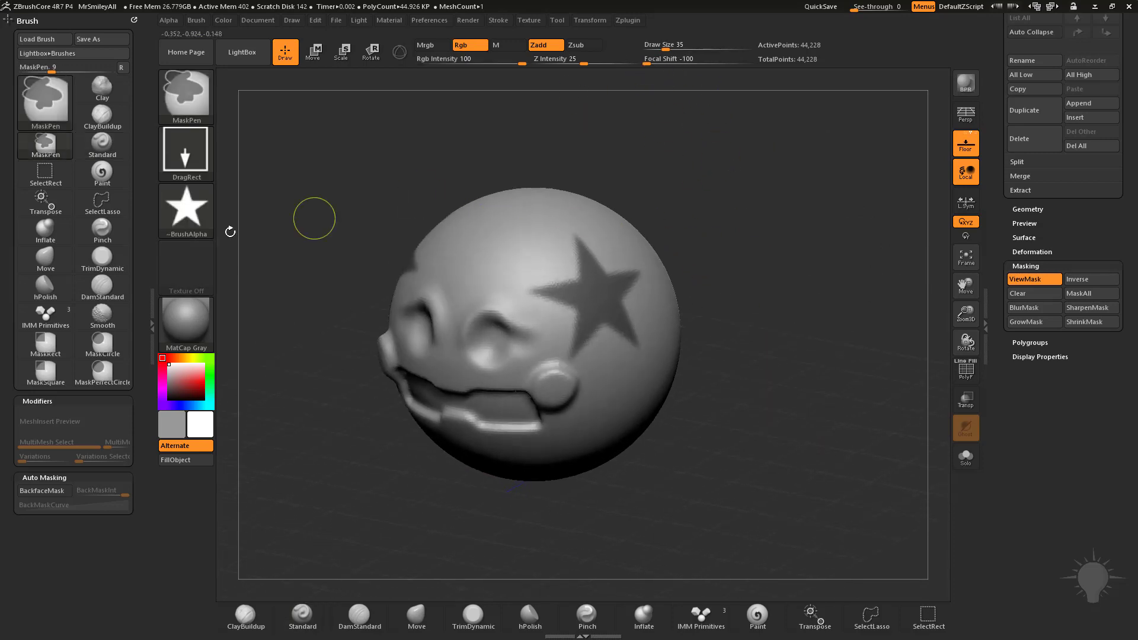
pyautogui.click(195, 208)
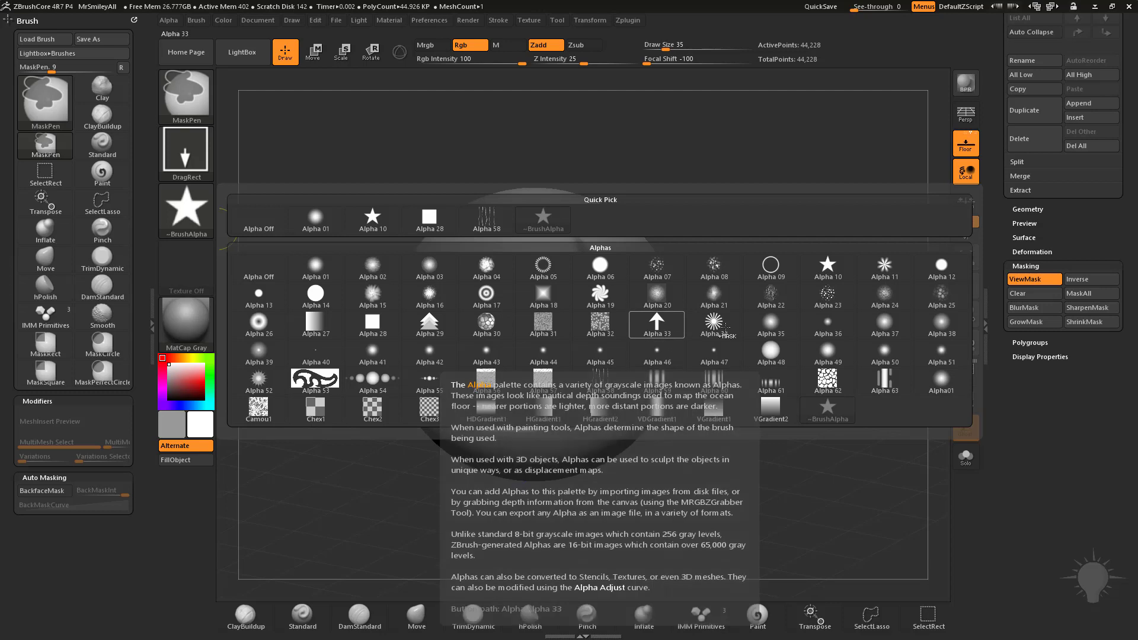
pyautogui.click(658, 323)
pyautogui.moveTo(702, 352); pyautogui.dragTo(726, 374)
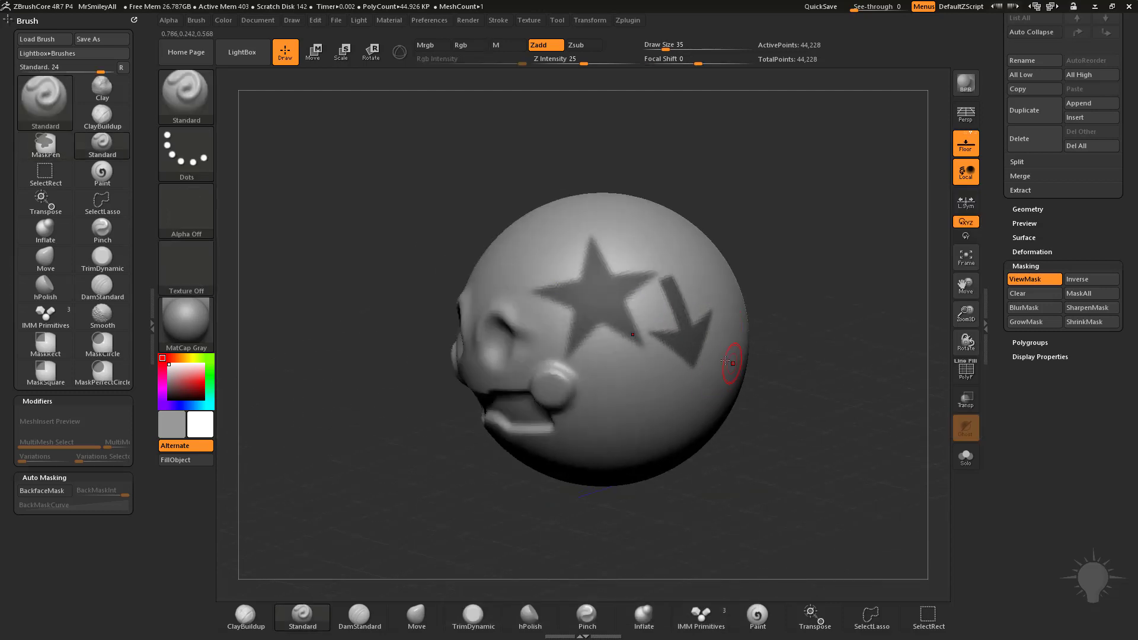
# Choose the round Alpha 14 for MaskPen and subtract a circular hole from both the star and the arrow mask
pyautogui.click(204, 172)
pyautogui.click(204, 212)
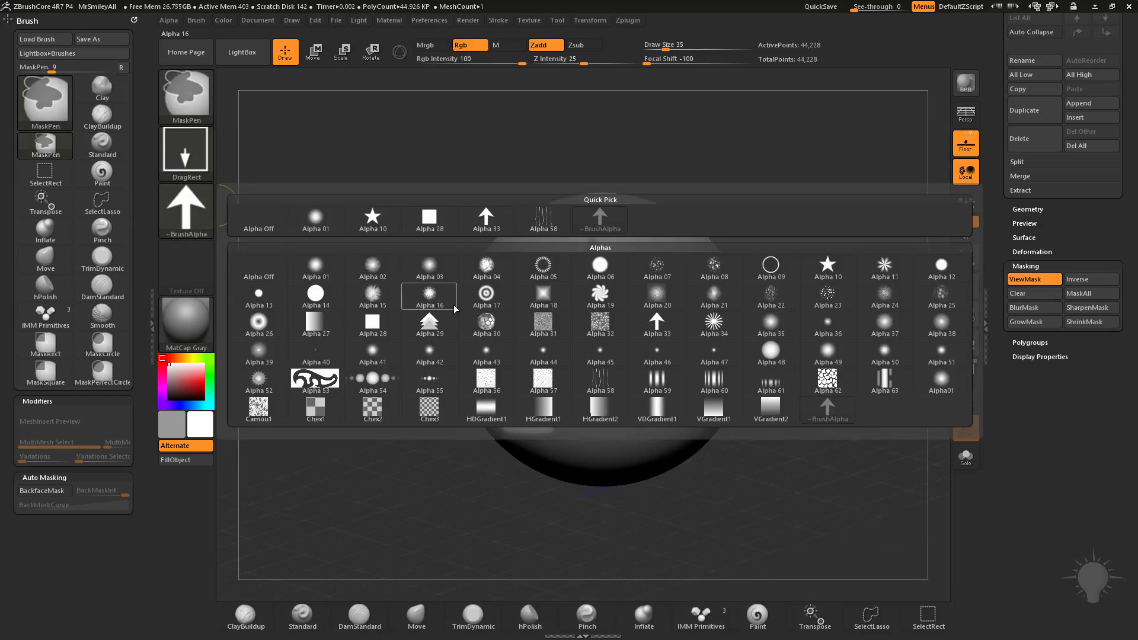
pyautogui.click(316, 293)
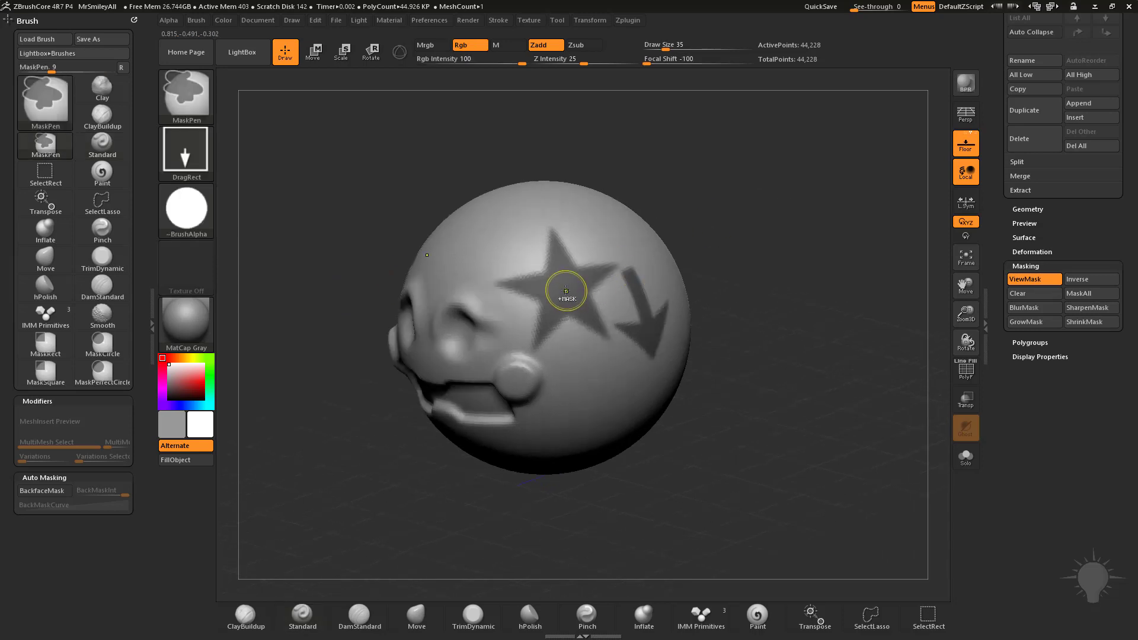
pyautogui.moveTo(812, 304); pyautogui.dragTo(744, 304)
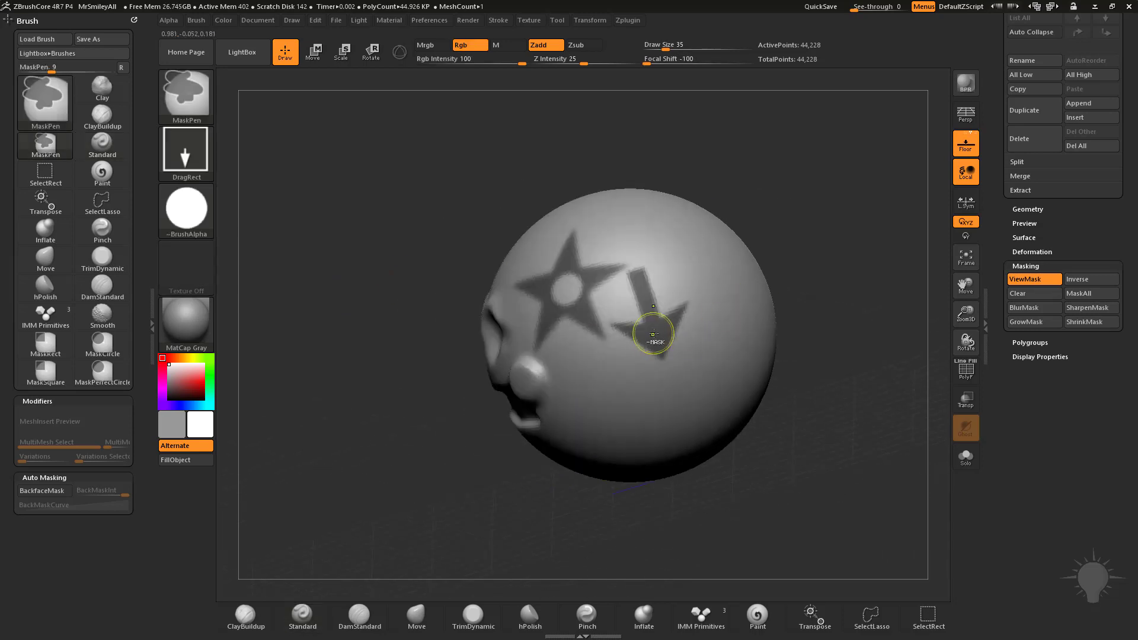
pyautogui.moveTo(782, 255); pyautogui.dragTo(829, 252)
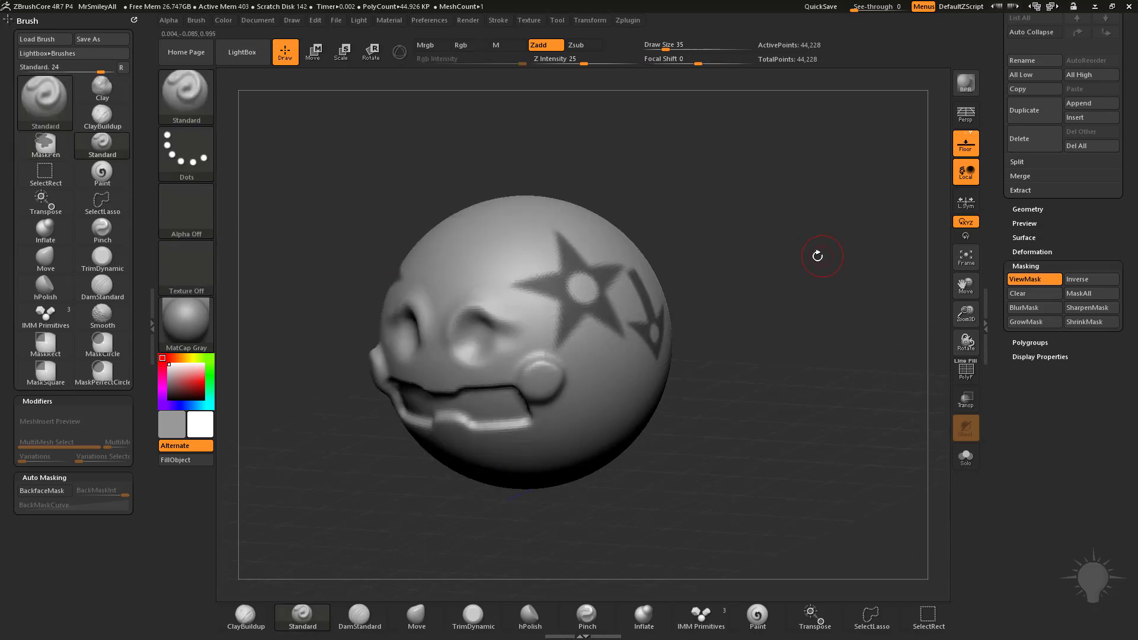
# Clear the mask, then draw a round mask on the side of the head and subtract a circle to leave a crescent
pyautogui.hotkey('ctrl', 'h')
pyautogui.press('ctrl')
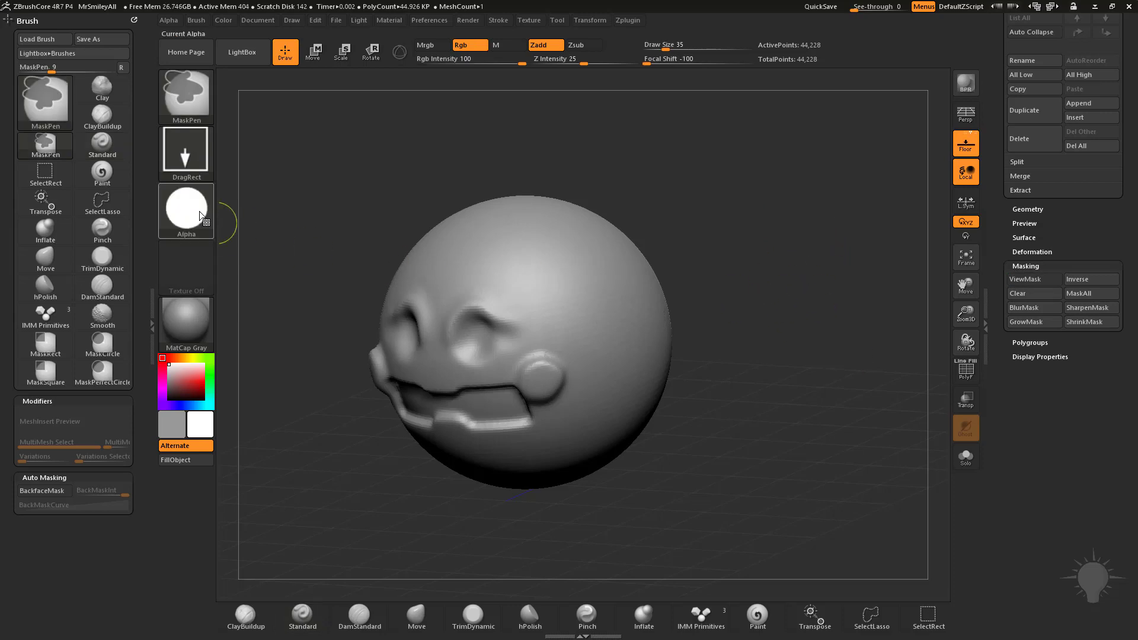
pyautogui.click(201, 216)
pyautogui.moveTo(739, 169)
pyautogui.keyDown('ctrl'); pyautogui.mouseDown()
pyautogui.moveTo(868, 315)
pyautogui.moveTo(634, 323)
pyautogui.moveTo(584, 427)
pyautogui.moveTo(486, 277)
pyautogui.moveTo(604, 340)
pyautogui.moveTo(609, 406)
pyautogui.moveTo(616, 397)
pyautogui.mouseUp(); pyautogui.keyUp('ctrl')
pyautogui.moveTo(731, 311)
pyautogui.keyDown('ctrl'); pyautogui.mouseDown()
pyautogui.moveTo(668, 375)
pyautogui.moveTo(657, 423)
pyautogui.moveTo(619, 368)
pyautogui.mouseUp(); pyautogui.keyUp('ctrl')
pyautogui.moveTo(793, 297)
pyautogui.mouseDown()
pyautogui.moveTo(876, 295)
pyautogui.moveTo(770, 296)
pyautogui.mouseUp()
# Draw another round mask on the side of the head with the DragRect stroke, and clear all masks
pyautogui.keyDown('ctrl'); pyautogui.click(201, 148); pyautogui.keyUp('ctrl')
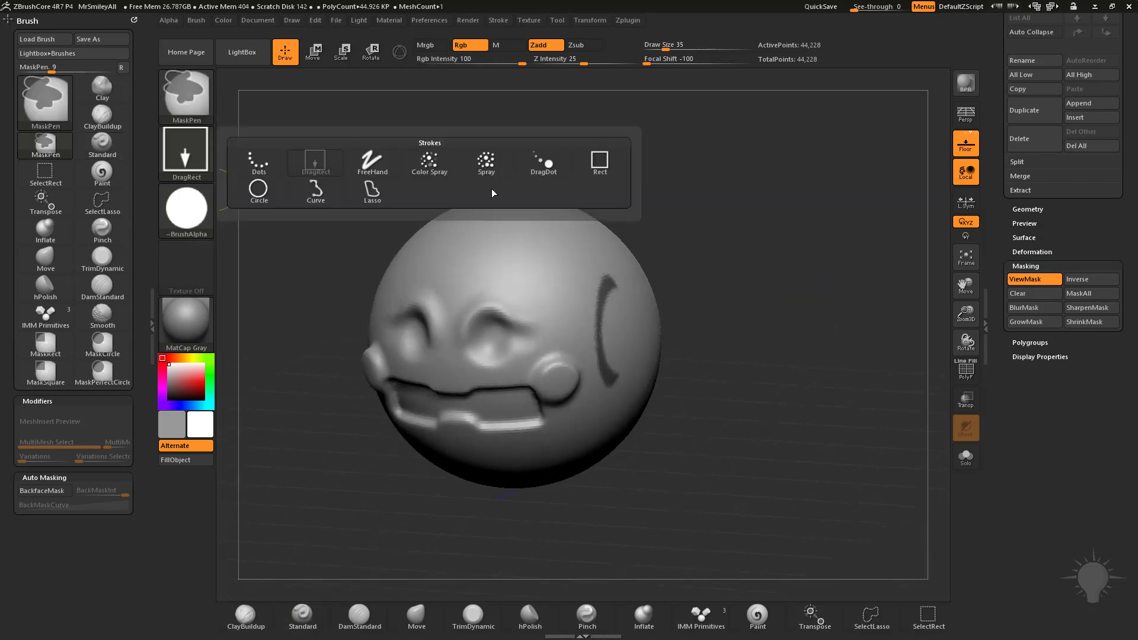
pyautogui.keyDown('ctrl'); pyautogui.click(320, 171); pyautogui.keyUp('ctrl')
pyautogui.moveTo(584, 279)
pyautogui.keyDown('ctrl'); pyautogui.mouseDown()
pyautogui.moveTo(749, 332)
pyautogui.moveTo(667, 308)
pyautogui.mouseUp(); pyautogui.keyUp('ctrl')
pyautogui.keyDown('ctrl'); pyautogui.moveTo(751, 224); pyautogui.dragTo(493, 443); pyautogui.keyUp('ctrl')
pyautogui.hotkey('ctrl', 'h')
# Switch MaskPen to the DragDot stroke and place round dot masks across the upper side of the head
pyautogui.click(186, 152)
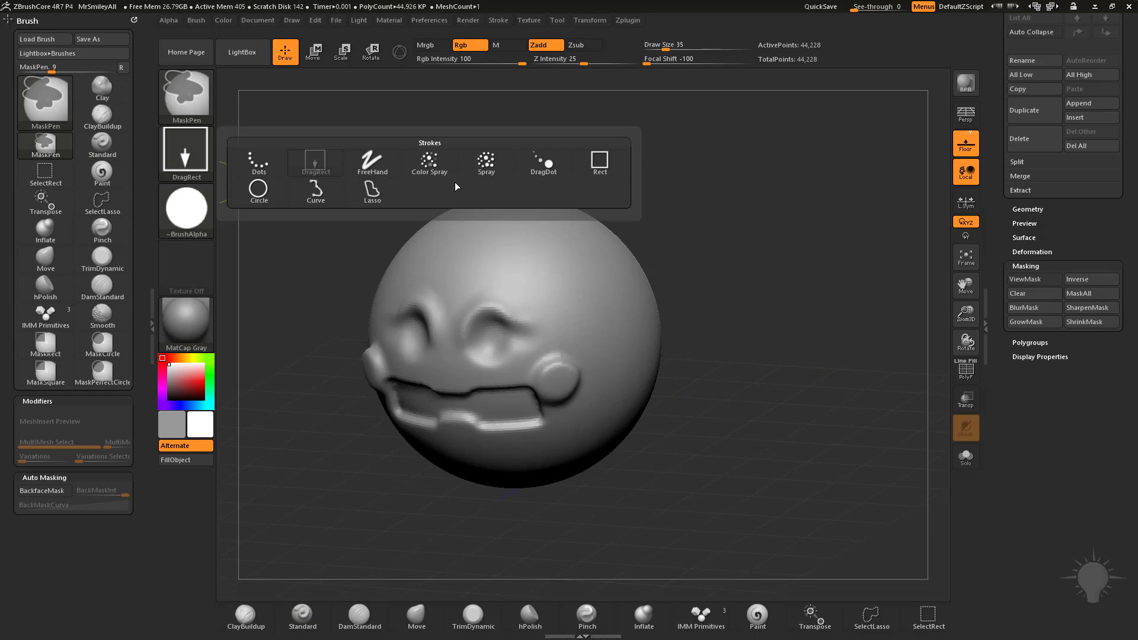
pyautogui.click(543, 161)
pyautogui.keyDown('ctrl'); pyautogui.moveTo(556, 264); pyautogui.dragTo(582, 278); pyautogui.keyUp('ctrl')
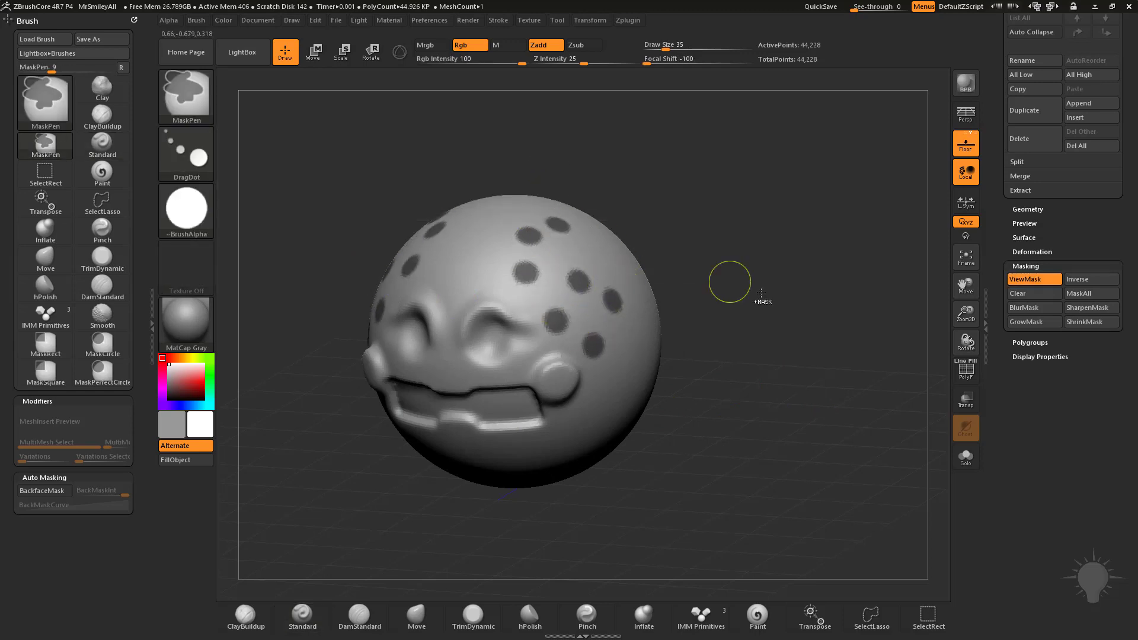
# Switch MaskPen to the star-shaped Alpha 10, clear the dots and place small star masks above the eye
pyautogui.click(186, 209)
pyautogui.click(375, 222)
pyautogui.hotkey('ctrl', 'h')
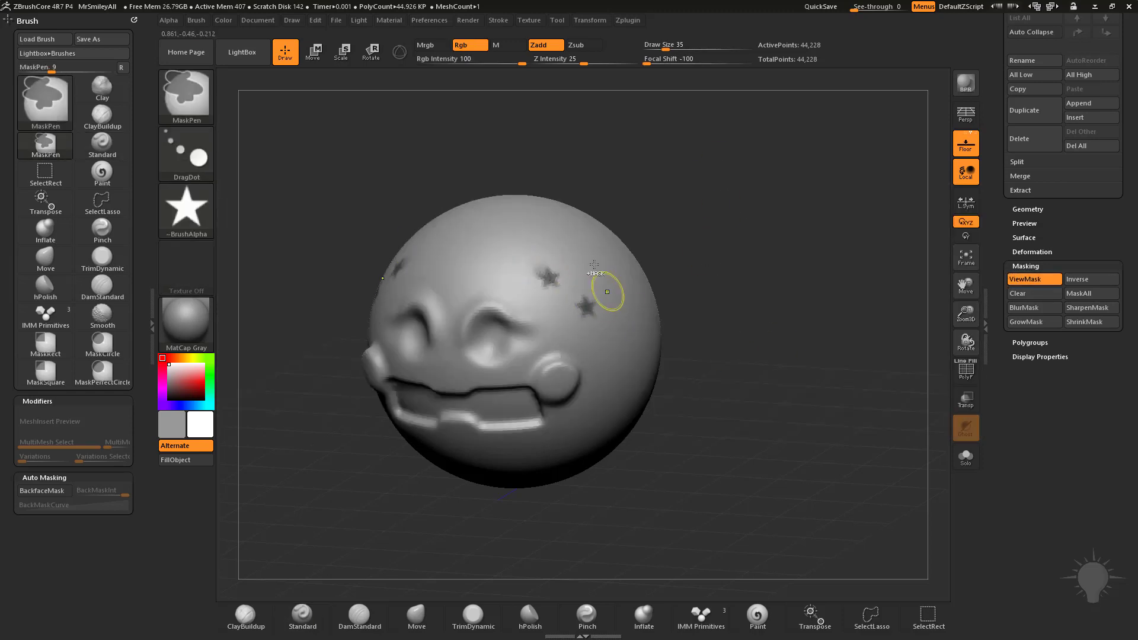
pyautogui.hotkey('ctrl', 'h')
pyautogui.press('ctrl')
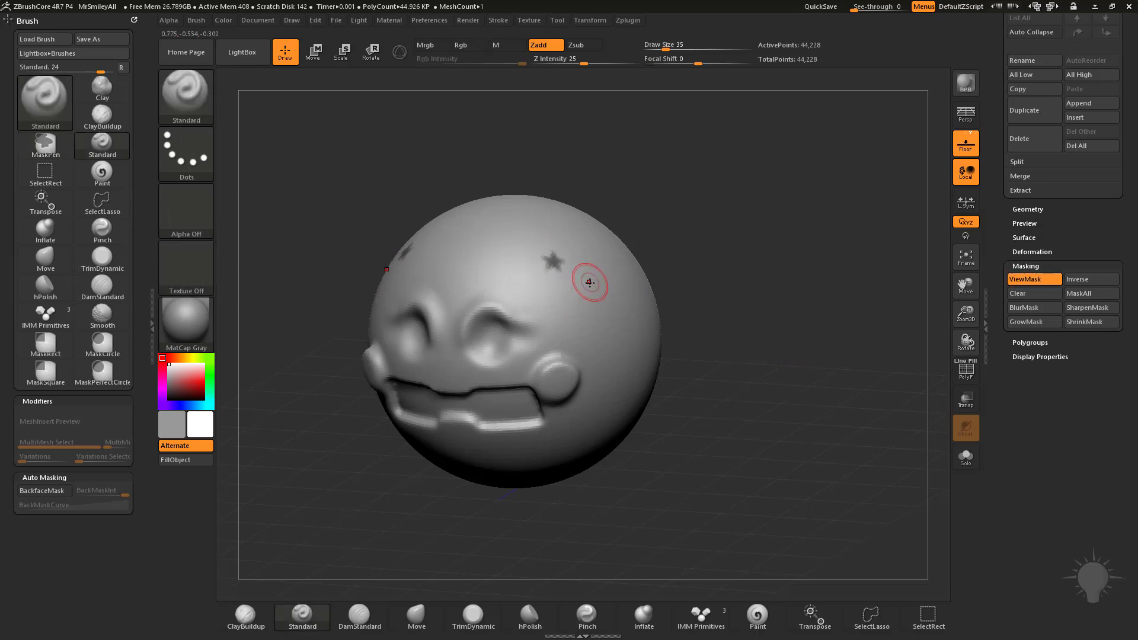
# Set the Draw Size to 59 and place a bigger star mask below the small one, undoing unwanted strokes
pyautogui.press('s')
pyautogui.moveTo(593, 281); pyautogui.dragTo(603, 279)
pyautogui.hotkey('ctrl', 'z')
pyautogui.hotkey('ctrl', 'z')
pyautogui.hotkey('ctrl', 'z')
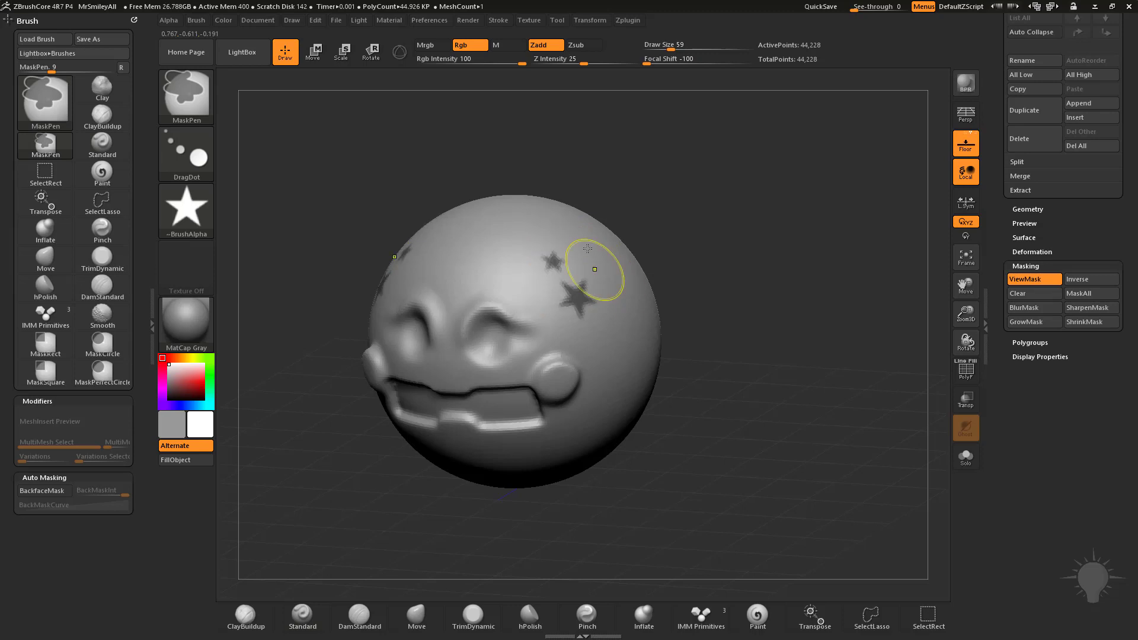
# Raise the Draw Size to 132 and place large star masks toward the back of the head
pyautogui.press('s')
pyautogui.moveTo(716, 256); pyautogui.dragTo(705, 256)
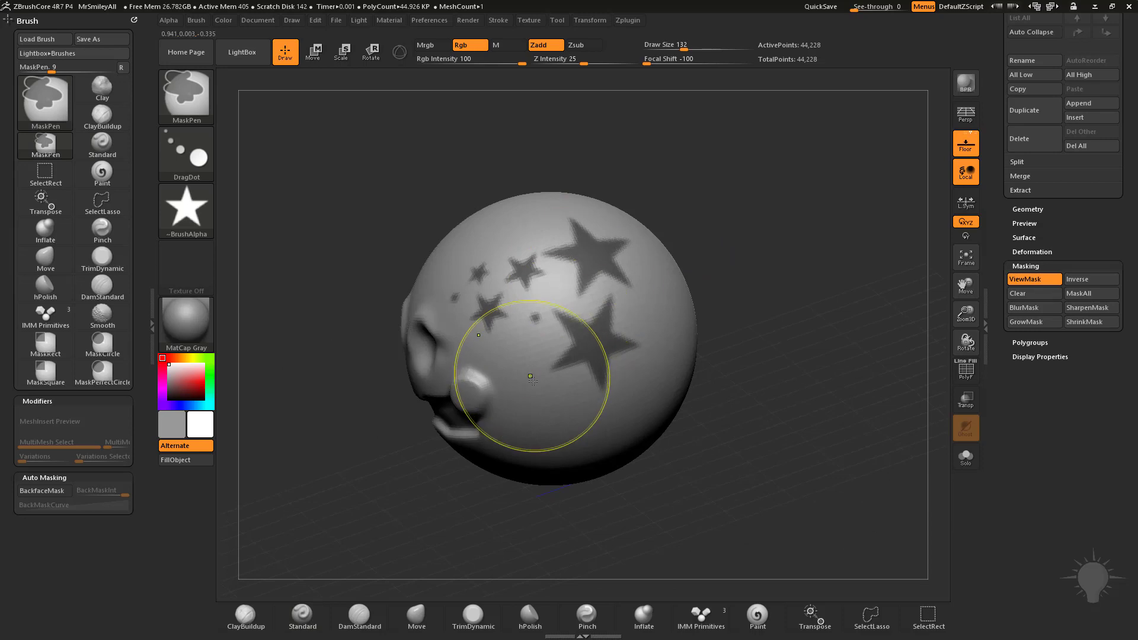
pyautogui.moveTo(536, 377)
pyautogui.keyDown('ctrl'); pyautogui.mouseDown()
pyautogui.moveTo(545, 409)
pyautogui.moveTo(551, 389)
pyautogui.moveTo(546, 422)
pyautogui.moveTo(637, 378)
pyautogui.moveTo(655, 388)
pyautogui.mouseUp(); pyautogui.keyUp('ctrl')
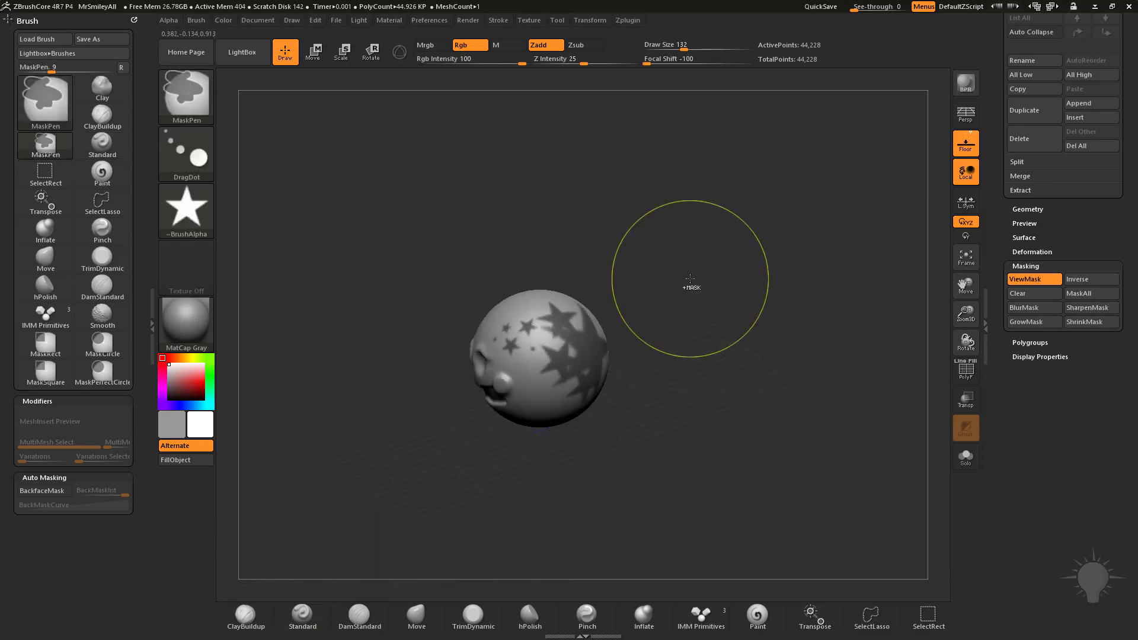
# Clear the mask and place a row of three star masks beside the eye with the Draw Size at 68
pyautogui.moveTo(686, 240)
pyautogui.keyDown('alt'); pyautogui.mouseDown()
pyautogui.moveTo(725, 272)
pyautogui.moveTo(655, 285)
pyautogui.mouseUp(); pyautogui.keyUp('alt')
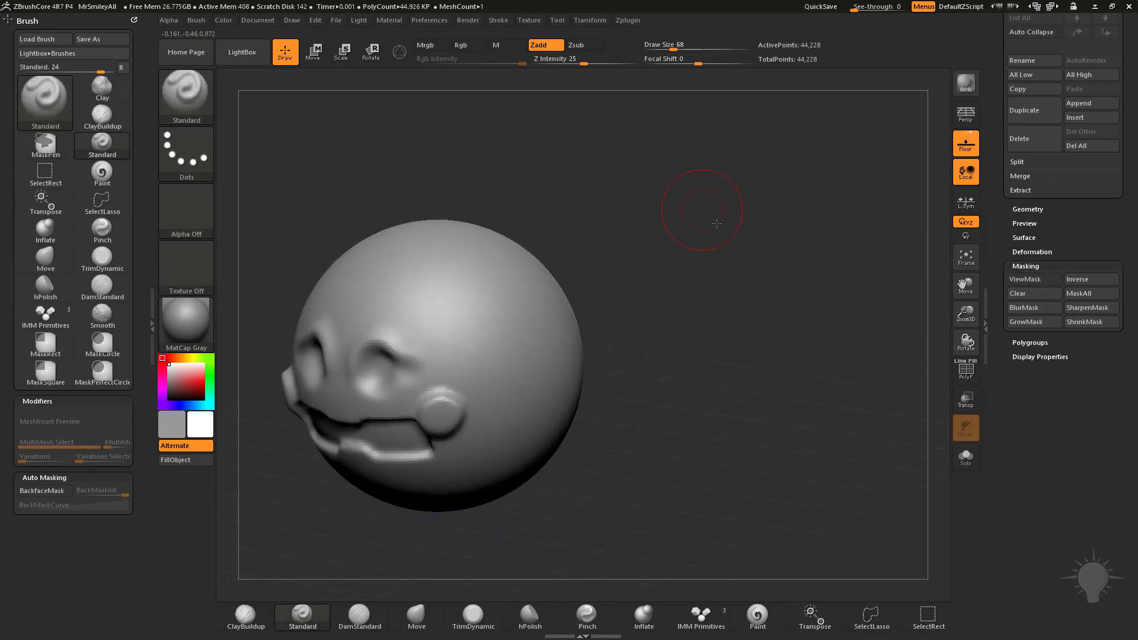
pyautogui.moveTo(677, 221)
pyautogui.mouseDown()
pyautogui.moveTo(686, 215)
pyautogui.moveTo(638, 206)
pyautogui.moveTo(711, 224)
pyautogui.moveTo(740, 202)
pyautogui.moveTo(748, 227)
pyautogui.moveTo(729, 234)
pyautogui.mouseUp()
pyautogui.keyDown('ctrl'); pyautogui.click(483, 288); pyautogui.keyUp('ctrl')
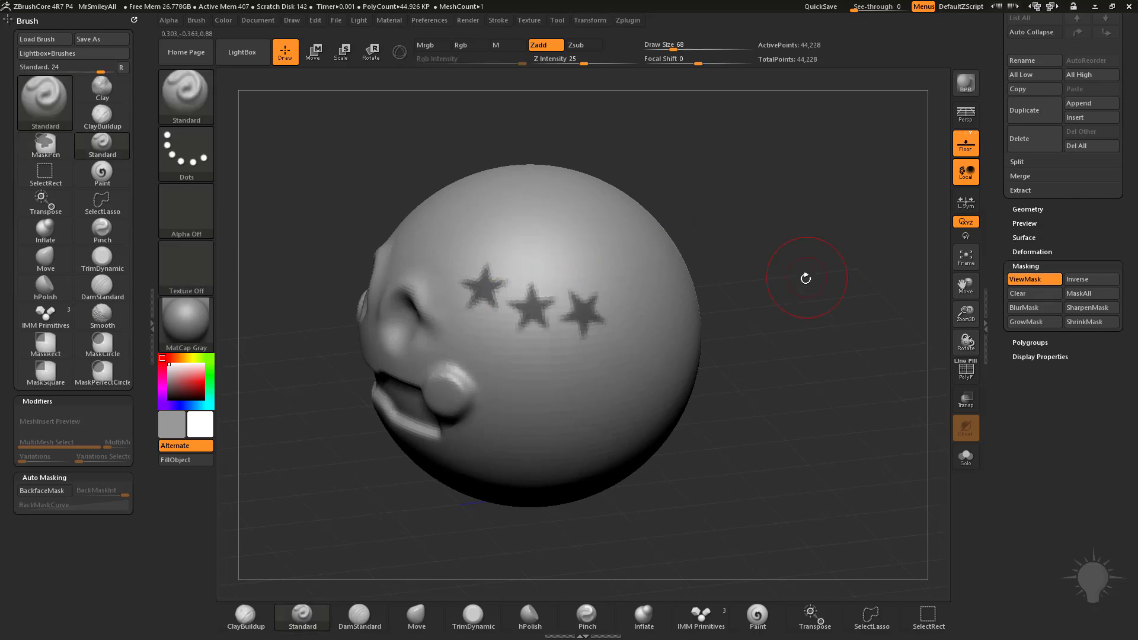
# Place rows of larger and smaller star masks at different zoom levels with the Draw Size at 68, and clear the mask
pyautogui.keyDown('alt'); pyautogui.moveTo(805, 277); pyautogui.dragTo(741, 206); pyautogui.keyUp('alt')
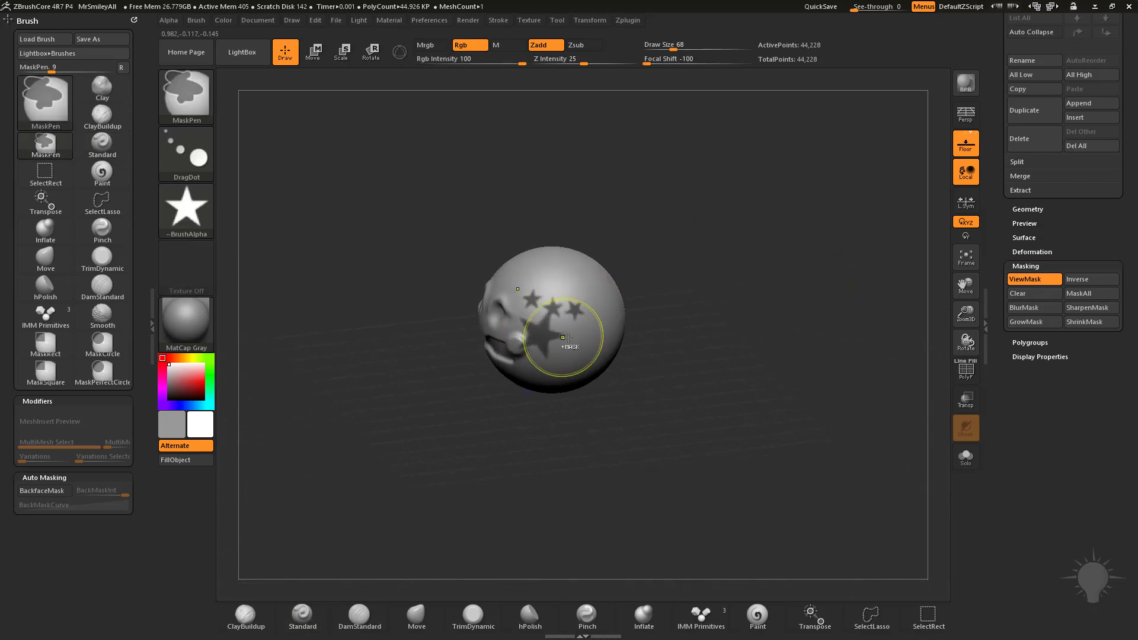
pyautogui.moveTo(713, 211)
pyautogui.keyDown('alt'); pyautogui.mouseDown()
pyautogui.moveTo(802, 178)
pyautogui.moveTo(851, 274)
pyautogui.moveTo(817, 230)
pyautogui.moveTo(813, 264)
pyautogui.moveTo(793, 275)
pyautogui.moveTo(734, 200)
pyautogui.moveTo(741, 350)
pyautogui.moveTo(636, 358)
pyautogui.mouseUp(); pyautogui.keyUp('alt')
pyautogui.keyDown('ctrl'); pyautogui.click(382, 249); pyautogui.keyUp('ctrl')
pyautogui.keyDown('ctrl'); pyautogui.click(462, 260); pyautogui.keyUp('ctrl')
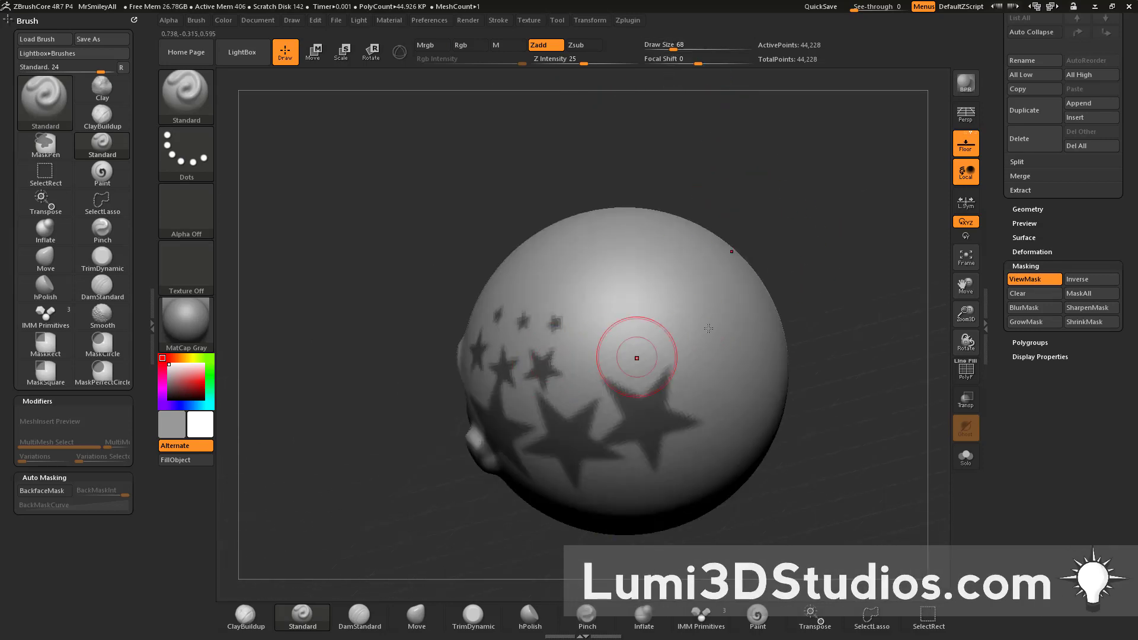
pyautogui.hotkey('ctrl', 'h')
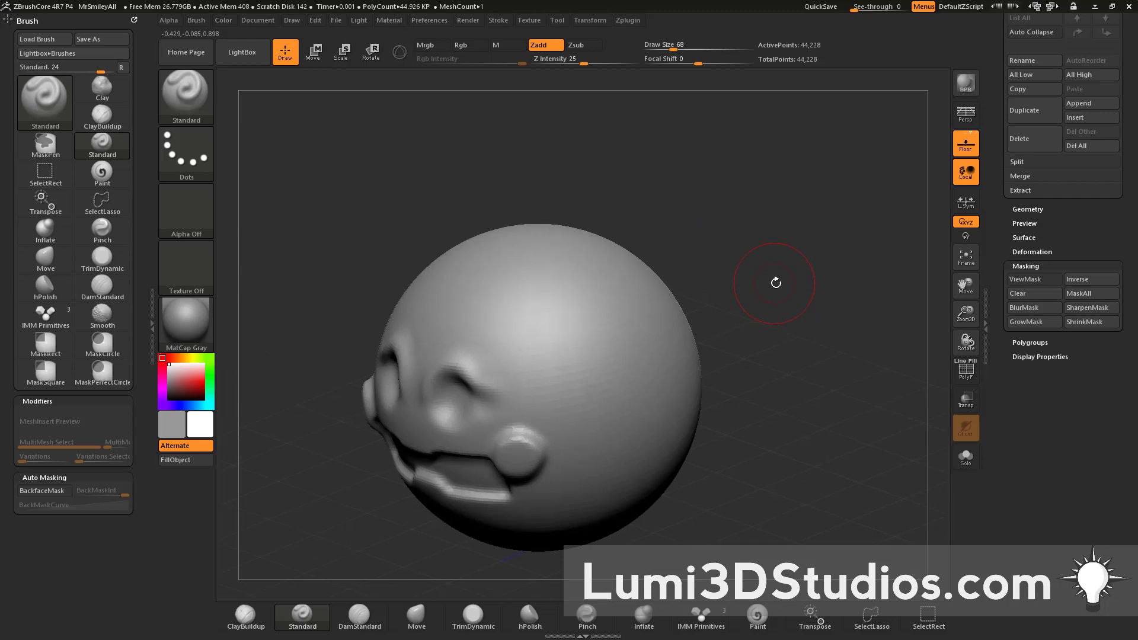